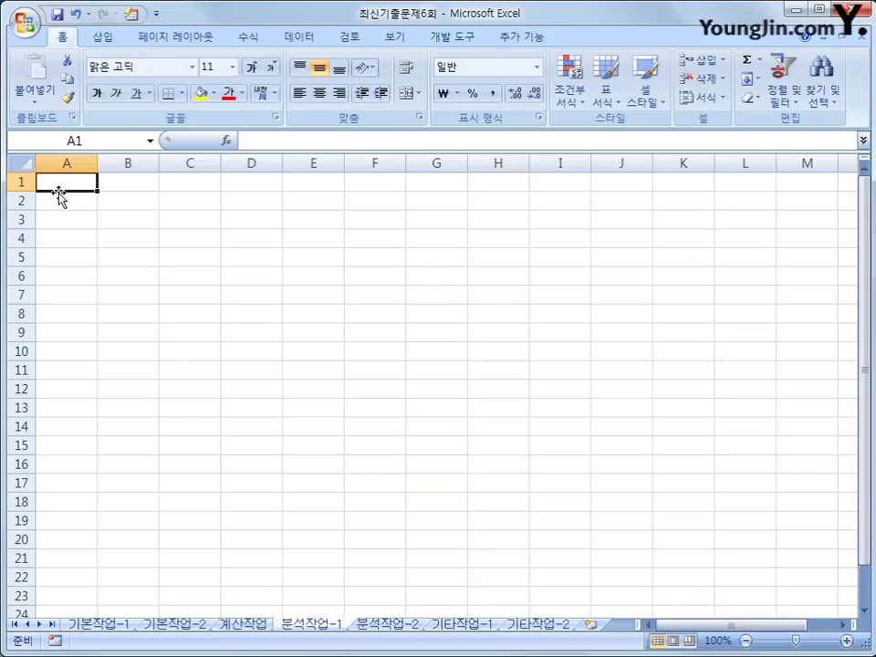
From cell B2, start a Microsoft Query import using MS Access Database as the source and 판매현황.accdb as the database.
click(131, 206)
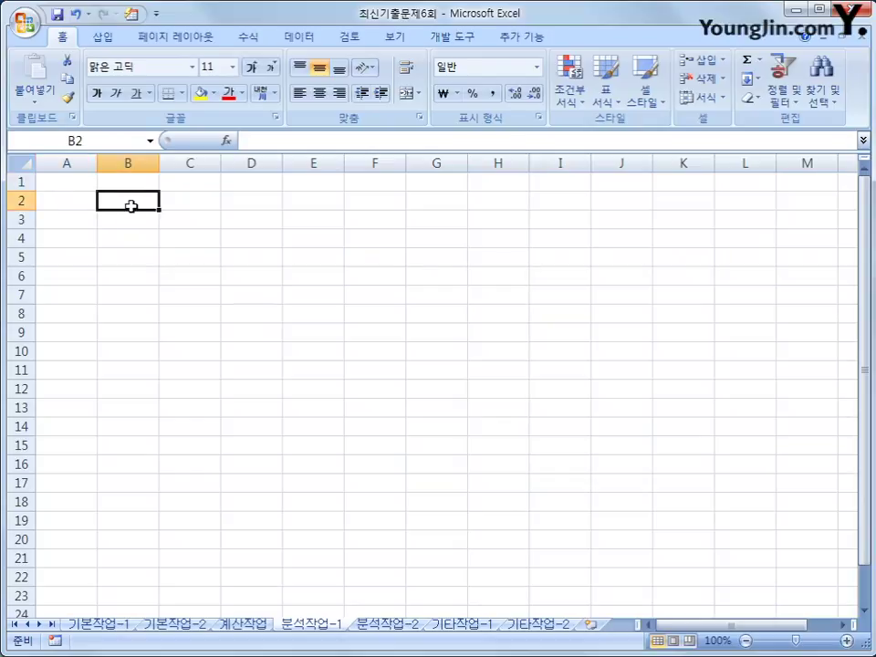
click(290, 37)
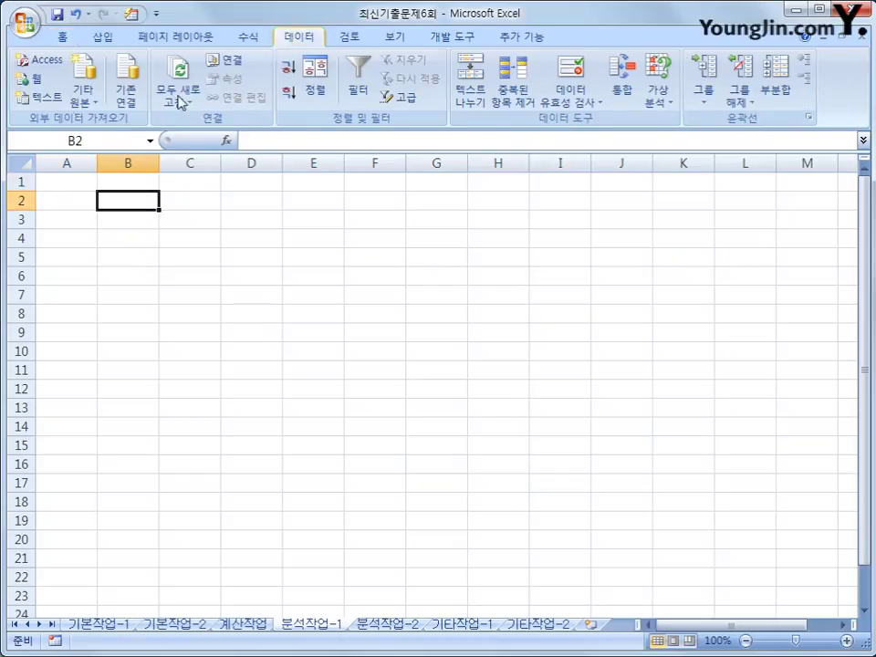
click(84, 99)
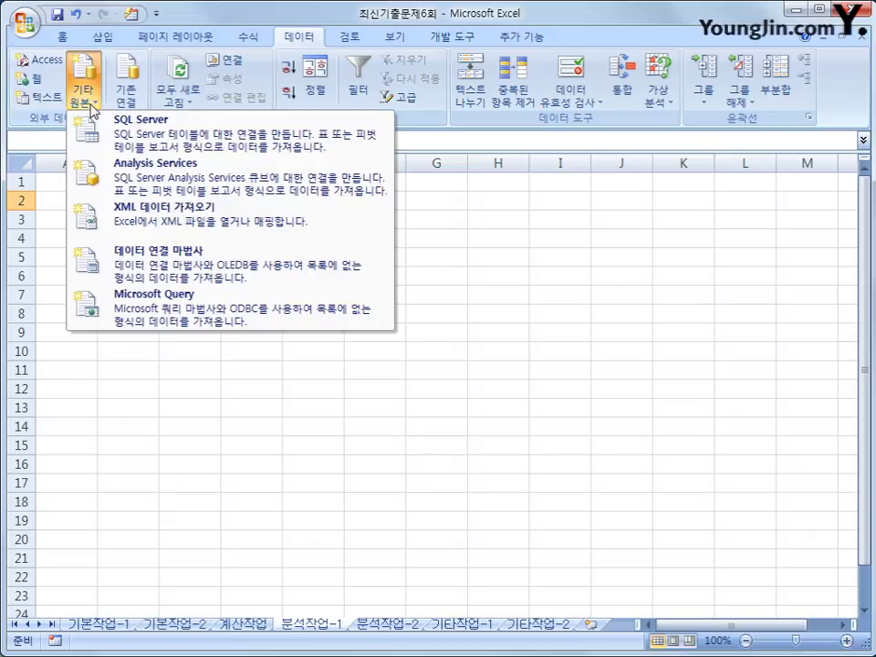
click(174, 315)
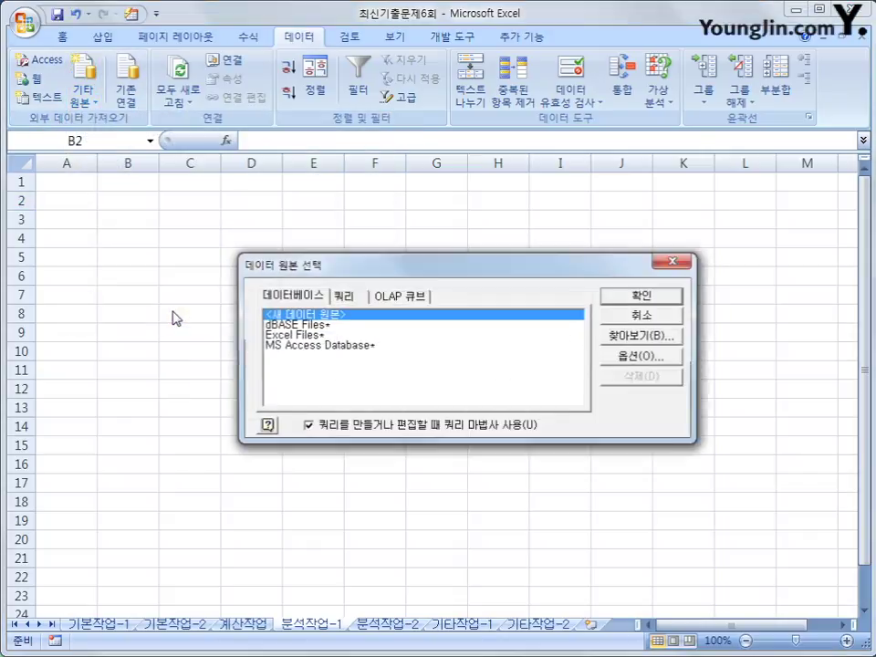
click(315, 347)
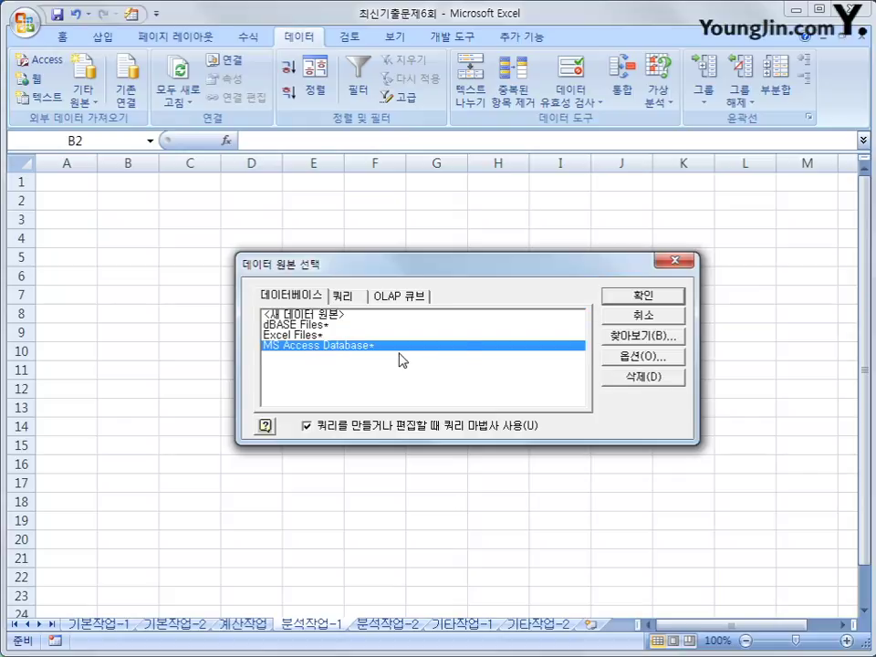
click(626, 297)
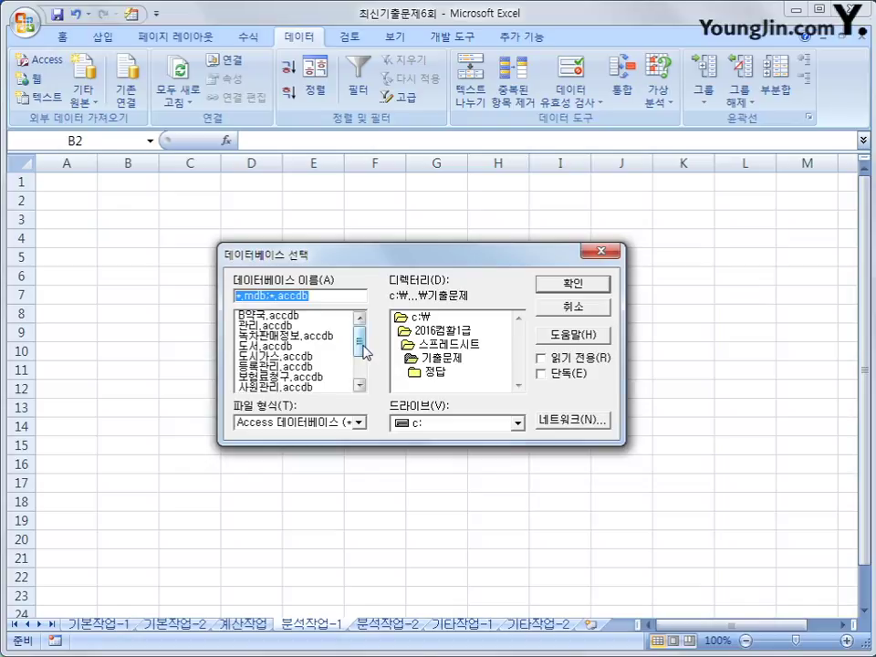
drag(366, 352, 362, 378)
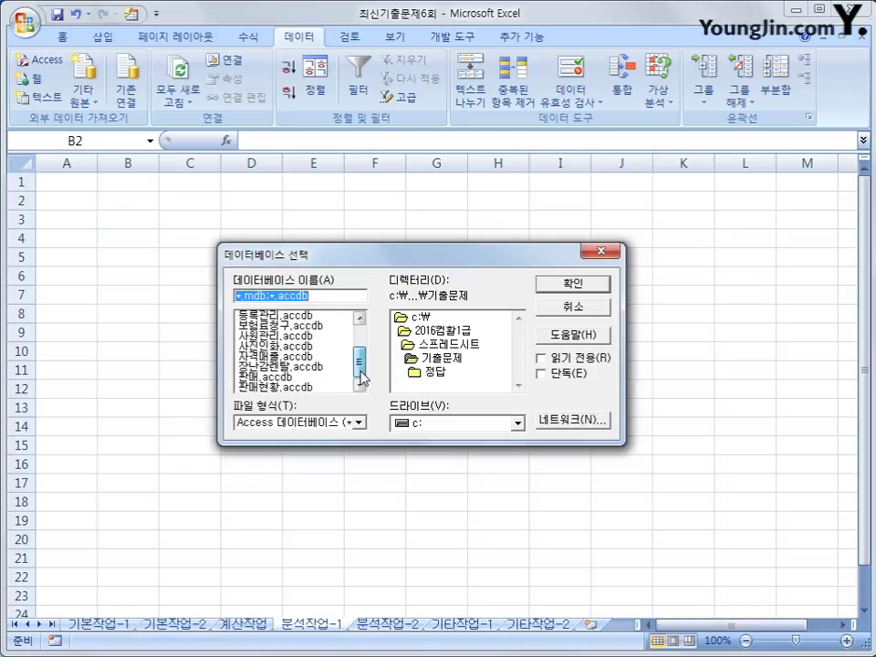
click(293, 388)
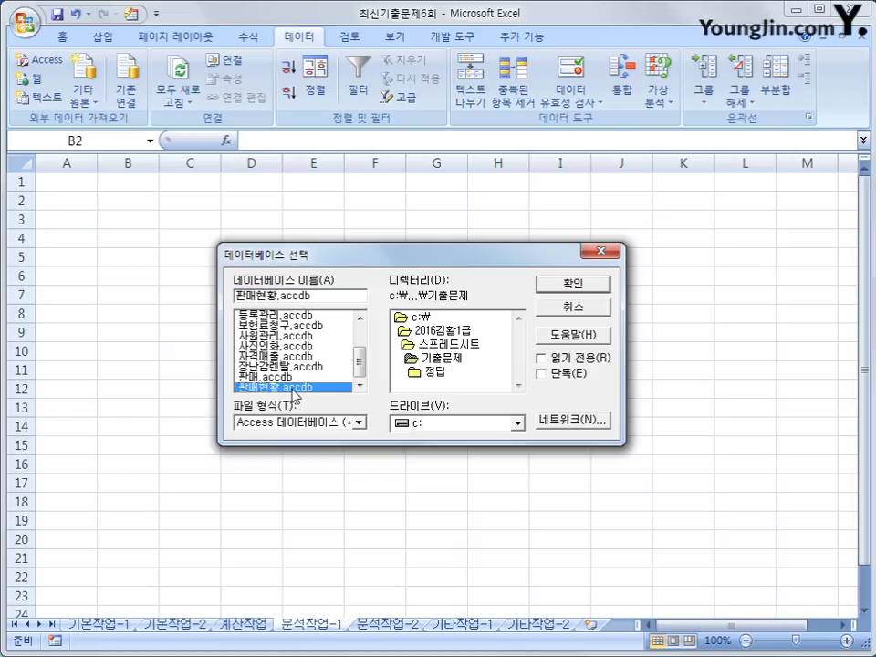
click(574, 285)
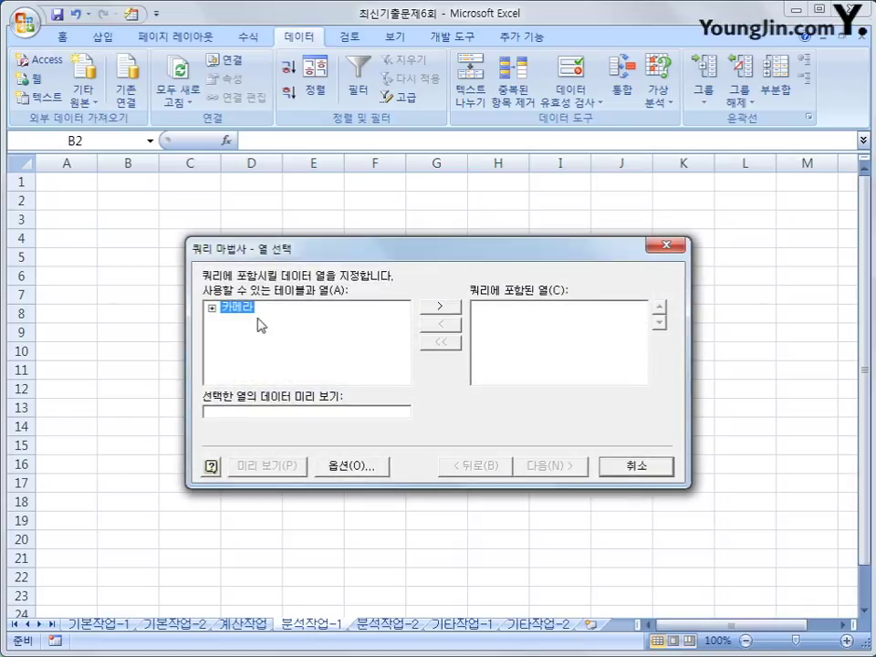
Include the 제품사, 출시년도 and 가격 columns of the 카메라 table in the query.
double_click(243, 310)
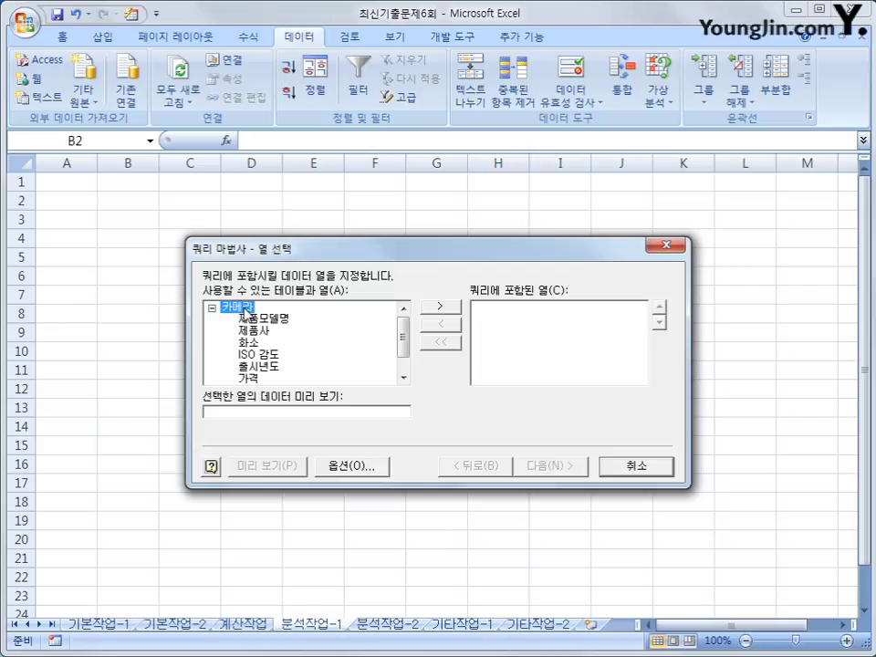
click(254, 330)
double_click(254, 330)
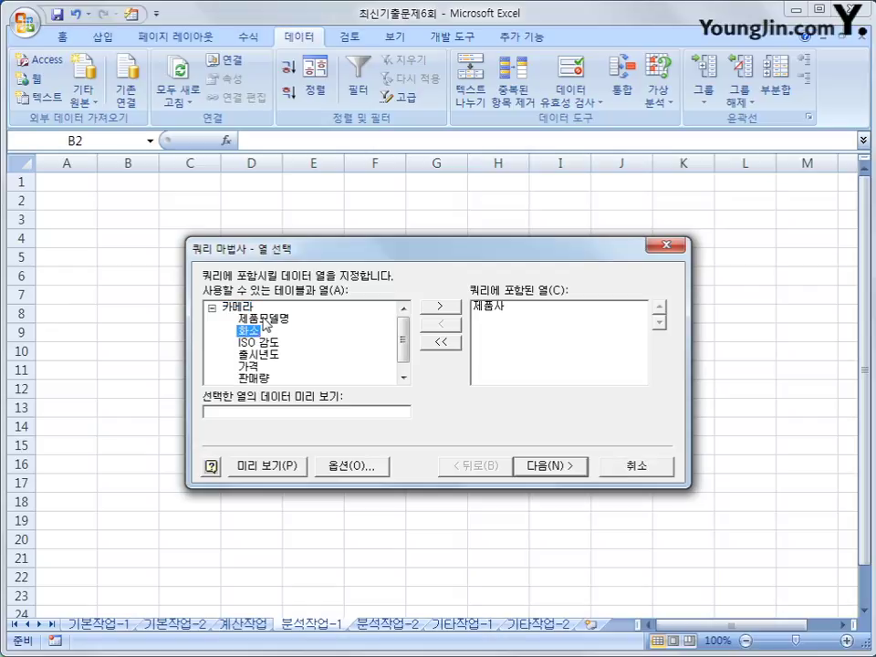
double_click(269, 357)
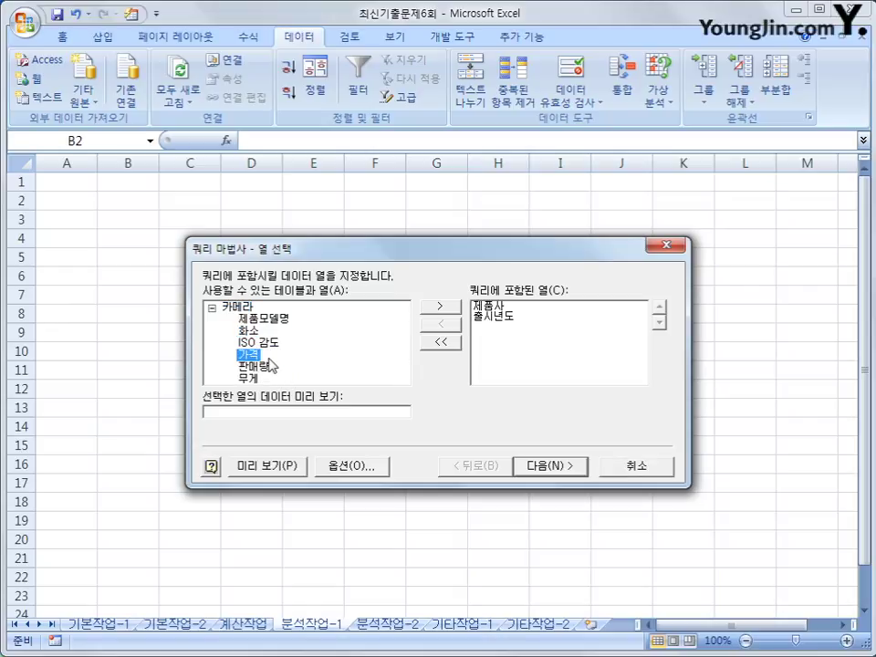
double_click(254, 355)
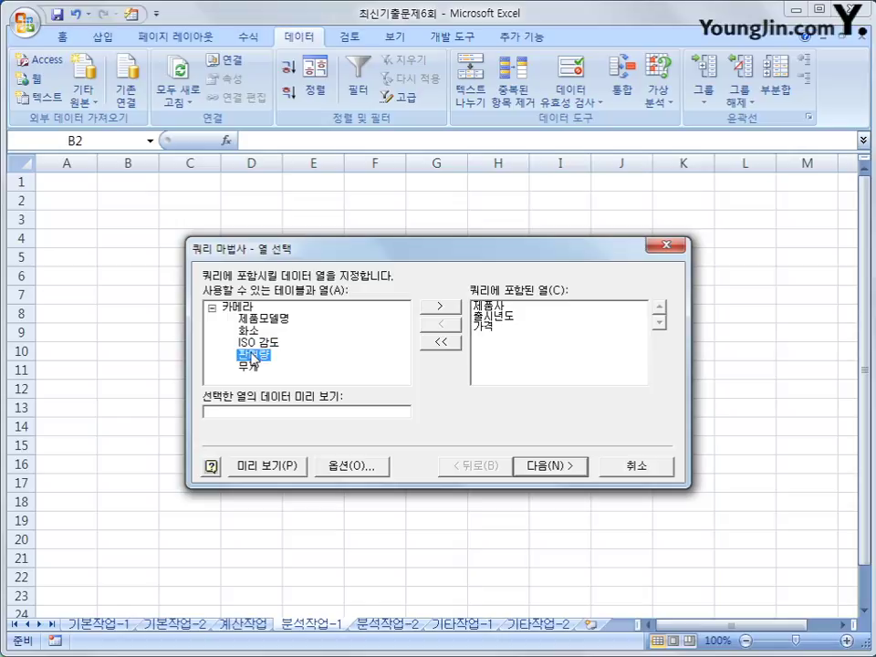
click(546, 467)
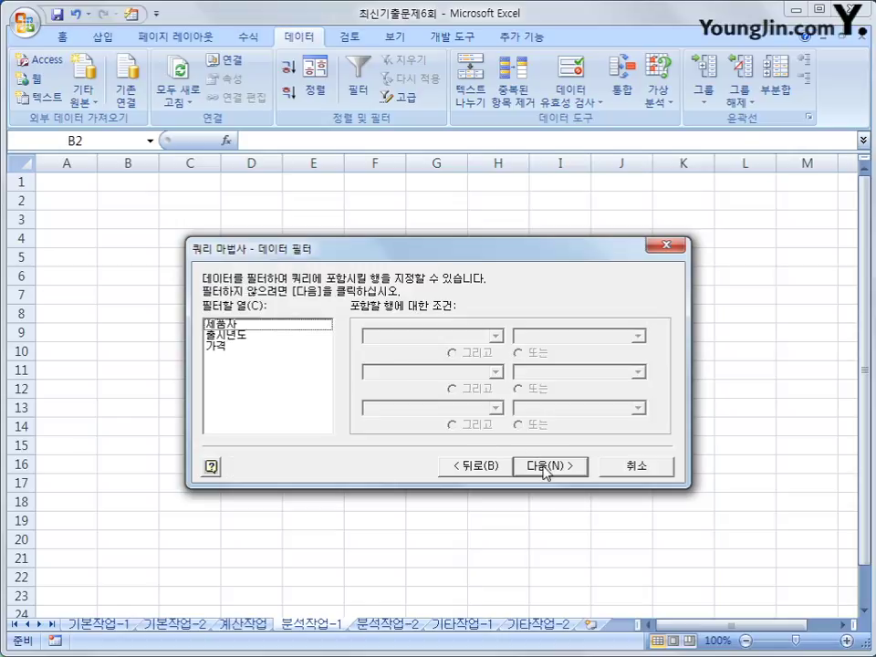
Finish the query without filtering or sorting and return the data as a PivotTable report at $B$2 of the existing worksheet.
click(546, 466)
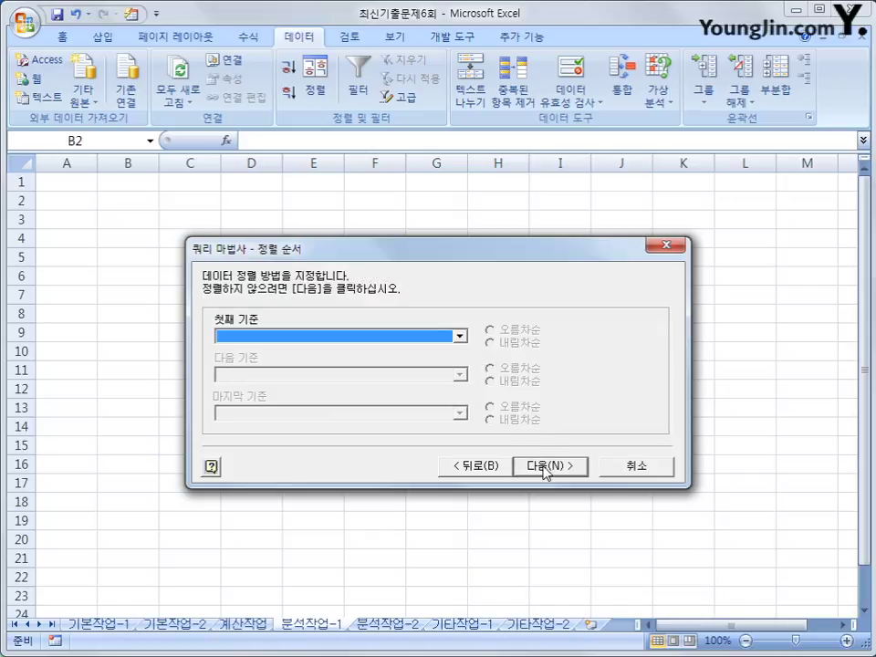
click(546, 466)
click(548, 467)
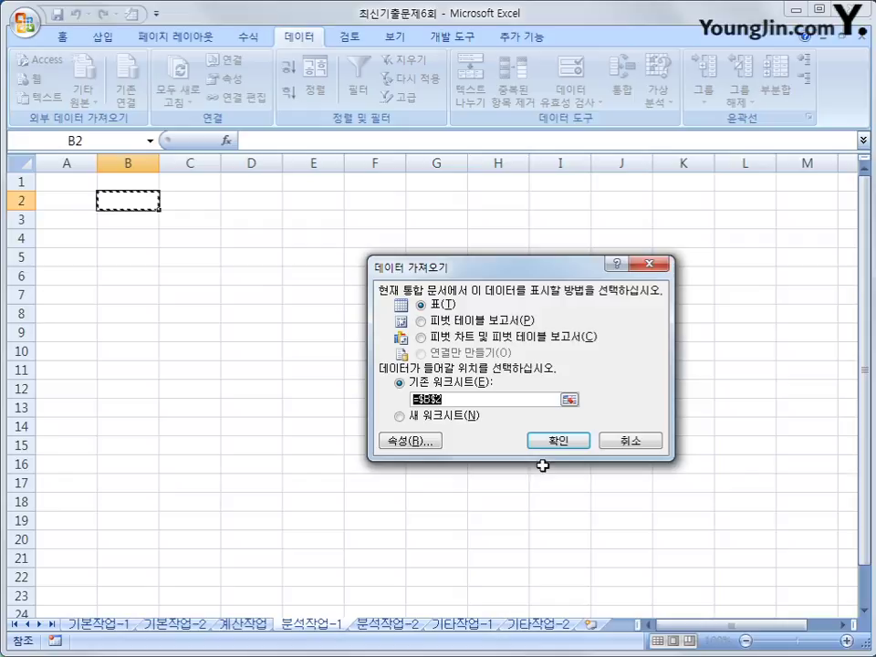
click(486, 327)
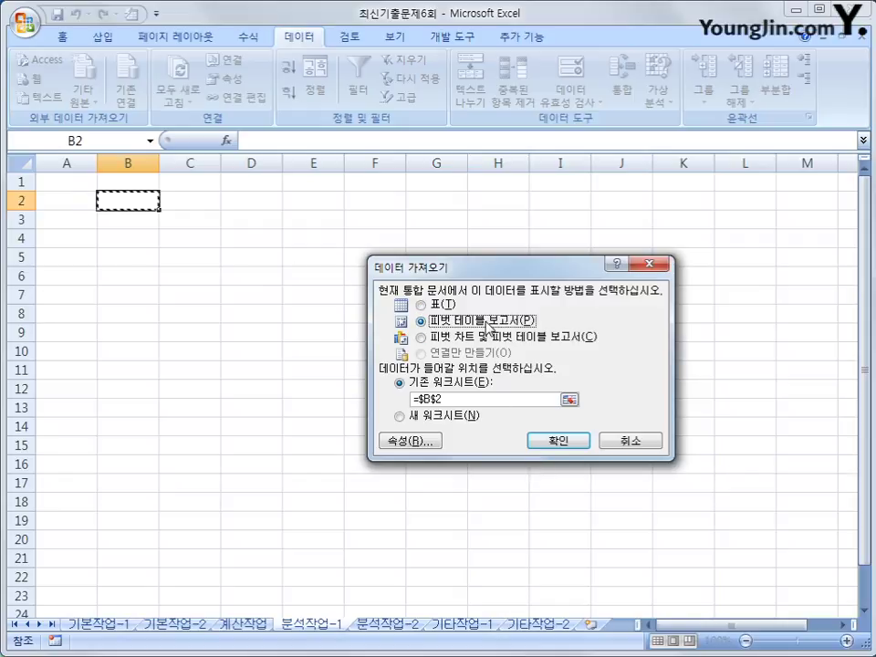
click(561, 444)
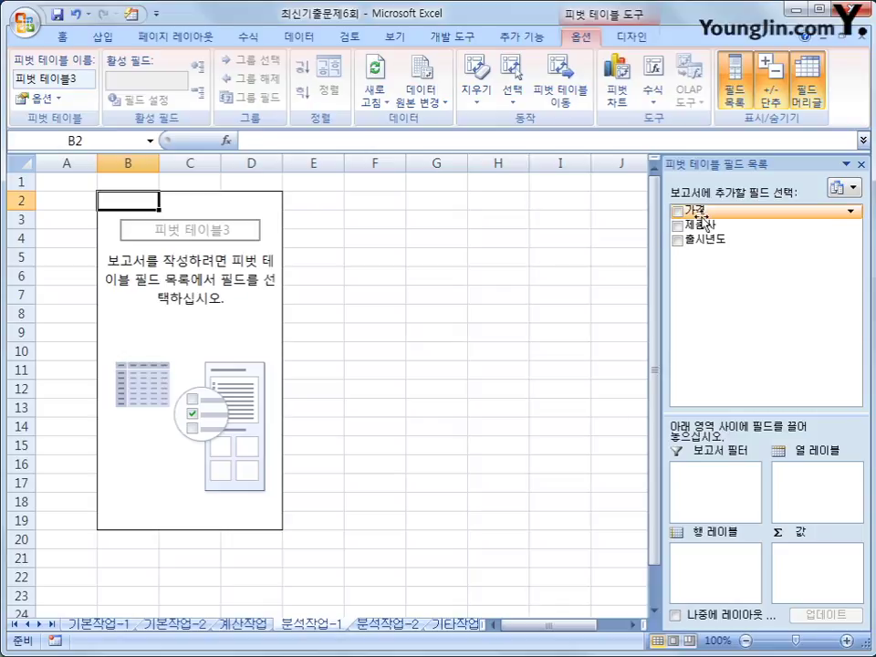
Lay out the pivot table with 제품사 as row labels, 출시년도 as column labels and 가격 as values.
drag(701, 225, 719, 568)
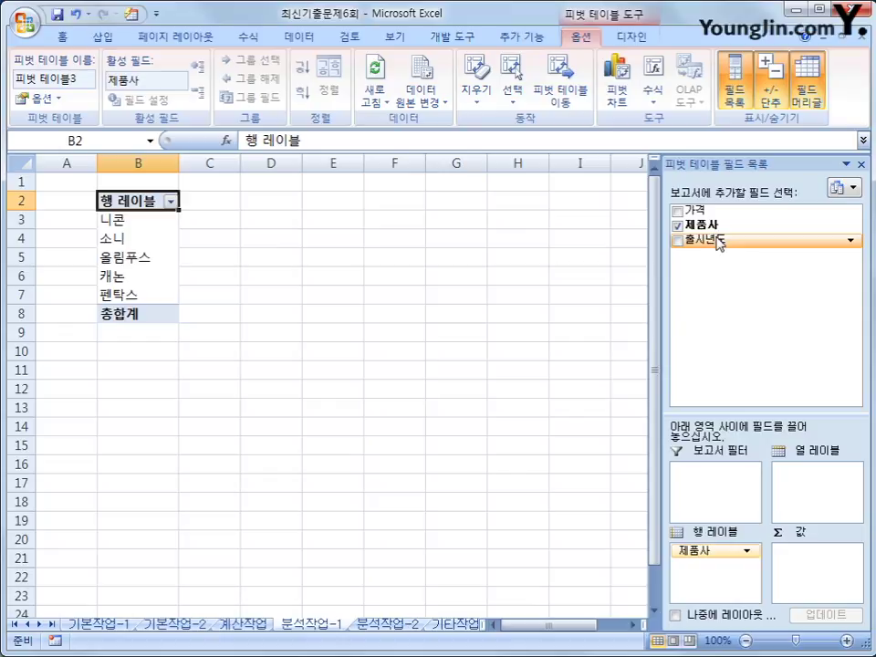
drag(707, 241, 817, 493)
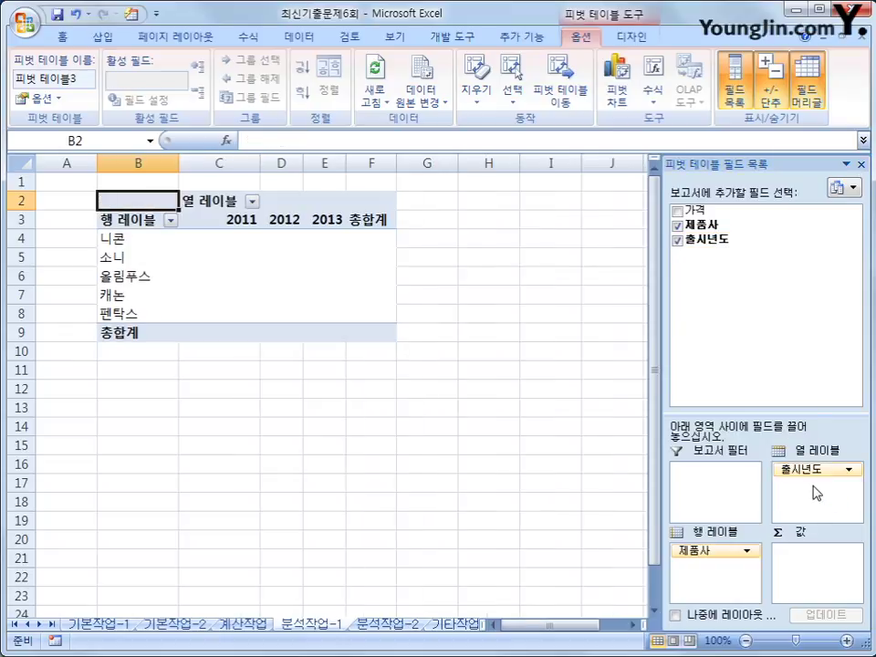
drag(693, 210, 823, 575)
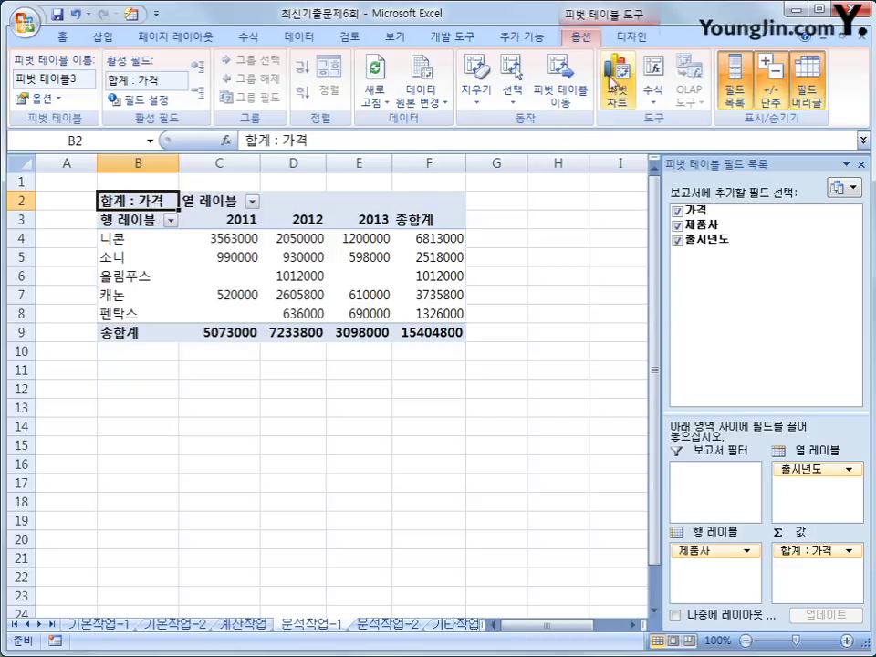
Set the pivot table's report layout to outline form (개요 형식) and check the 제품사 and 출시년도 headers.
click(628, 41)
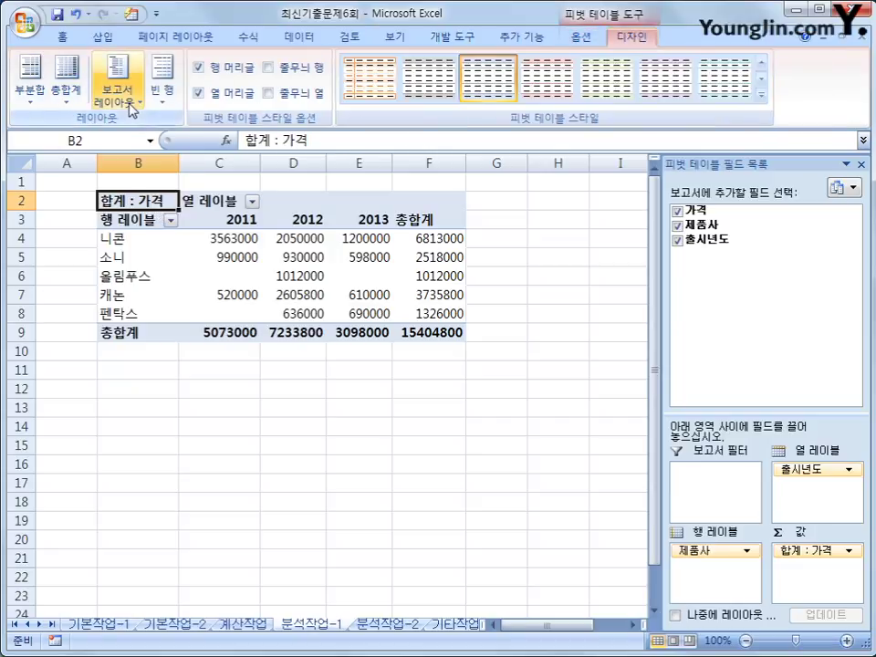
click(131, 106)
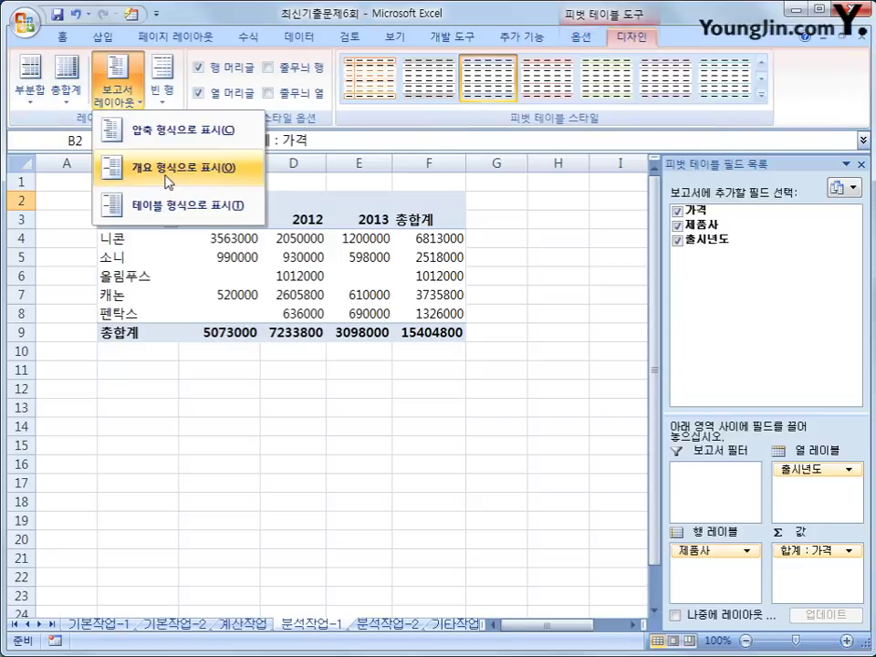
click(167, 181)
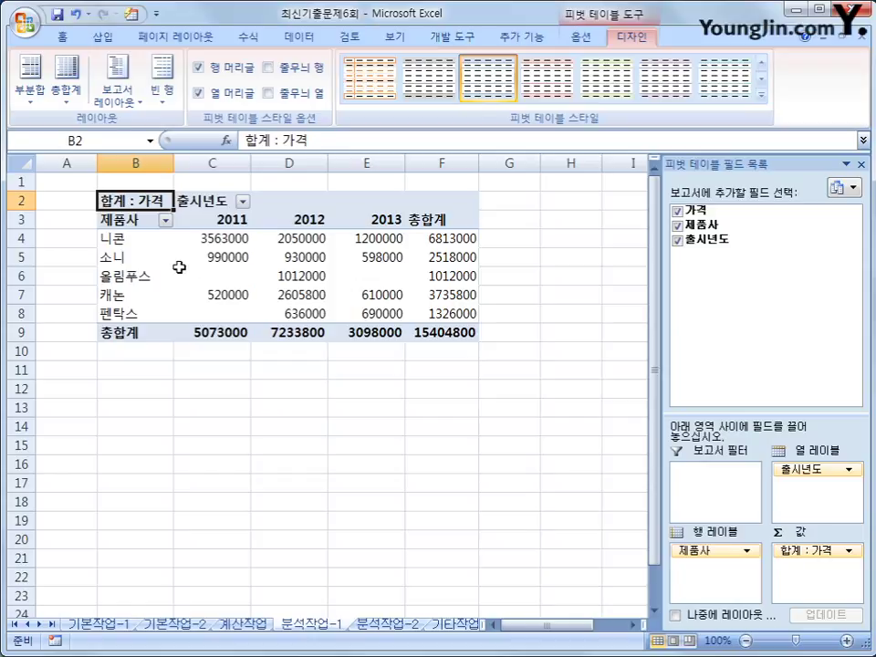
click(128, 219)
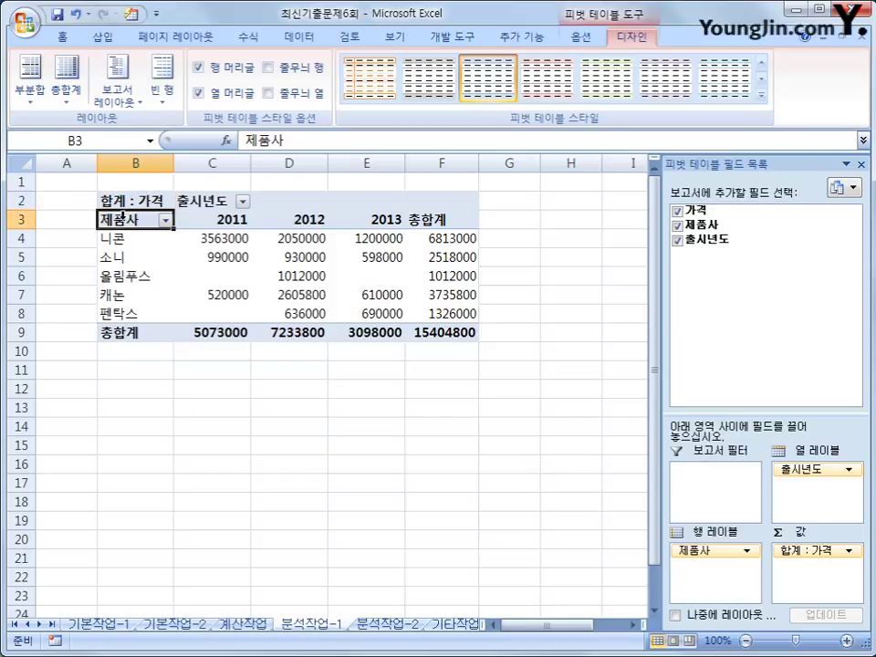
click(205, 211)
click(202, 199)
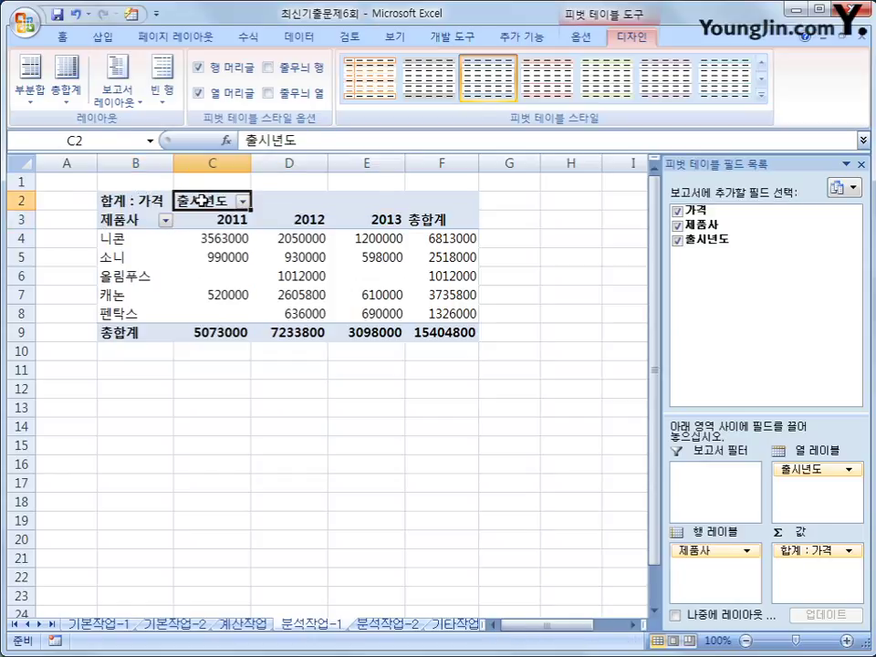
Try the tabular form (테이블 형식) report layout and switch back to outline form (개요 형식).
click(119, 95)
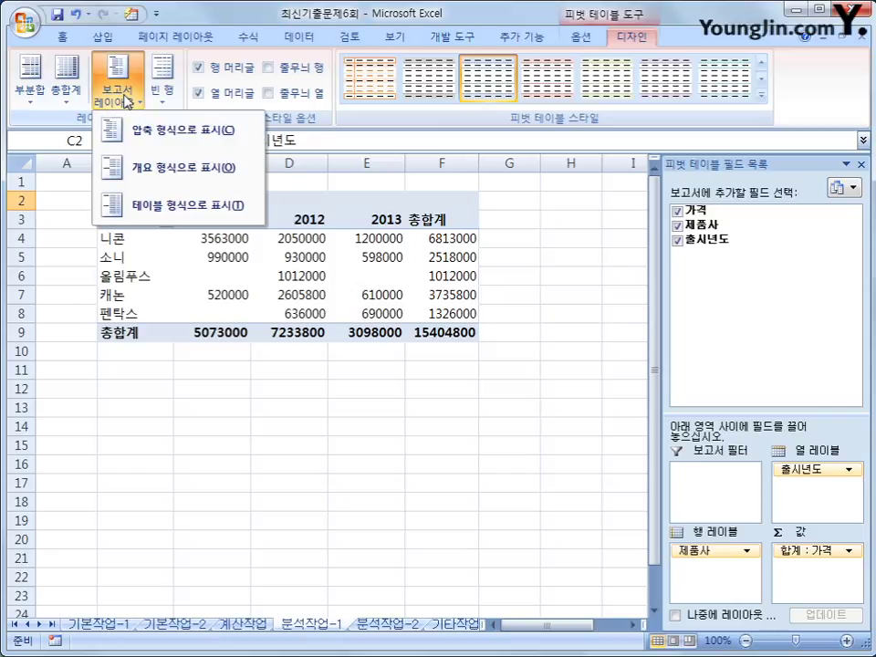
click(164, 206)
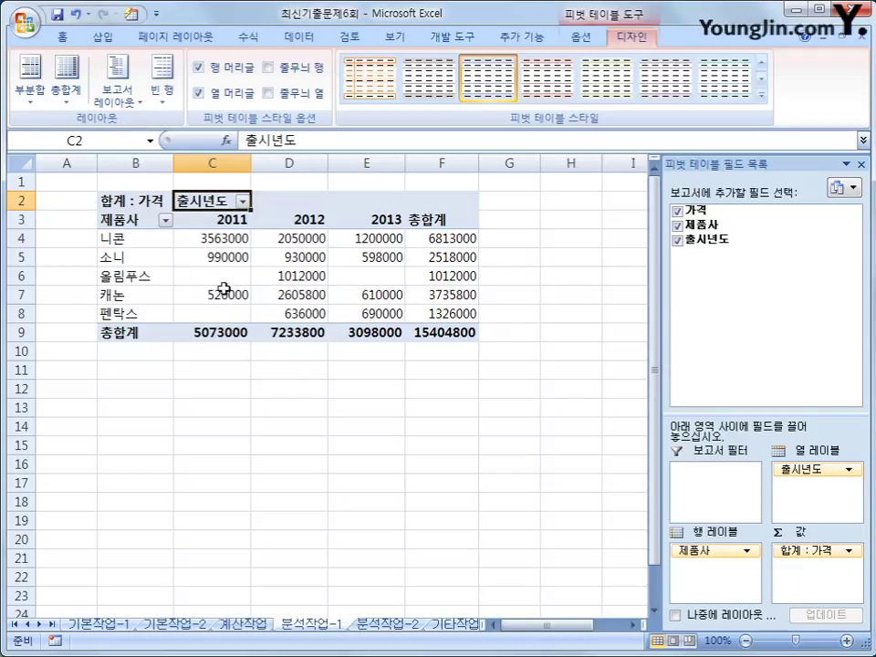
click(117, 87)
click(134, 164)
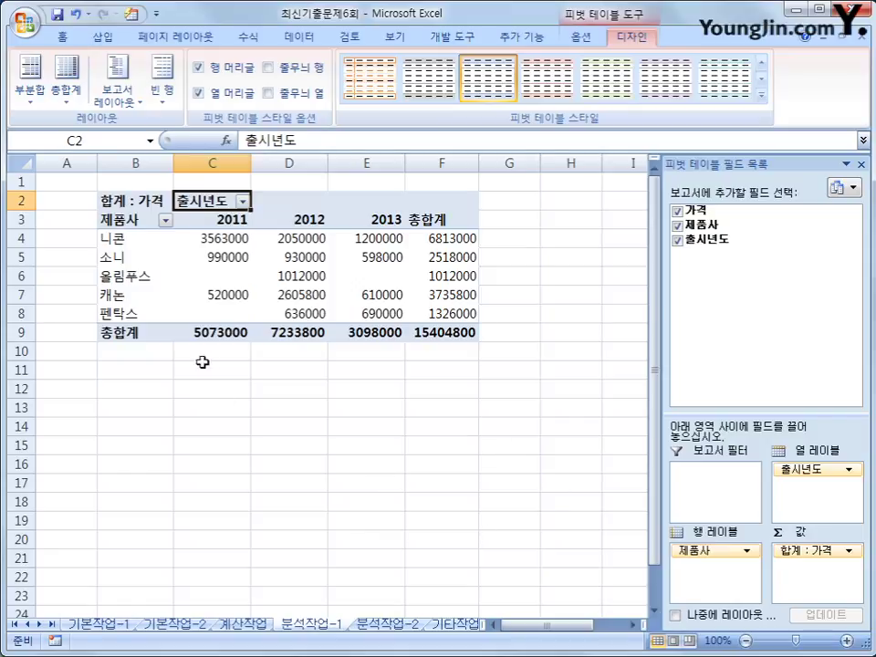
Sort the pivot table's 제품사 field in descending text order.
click(139, 223)
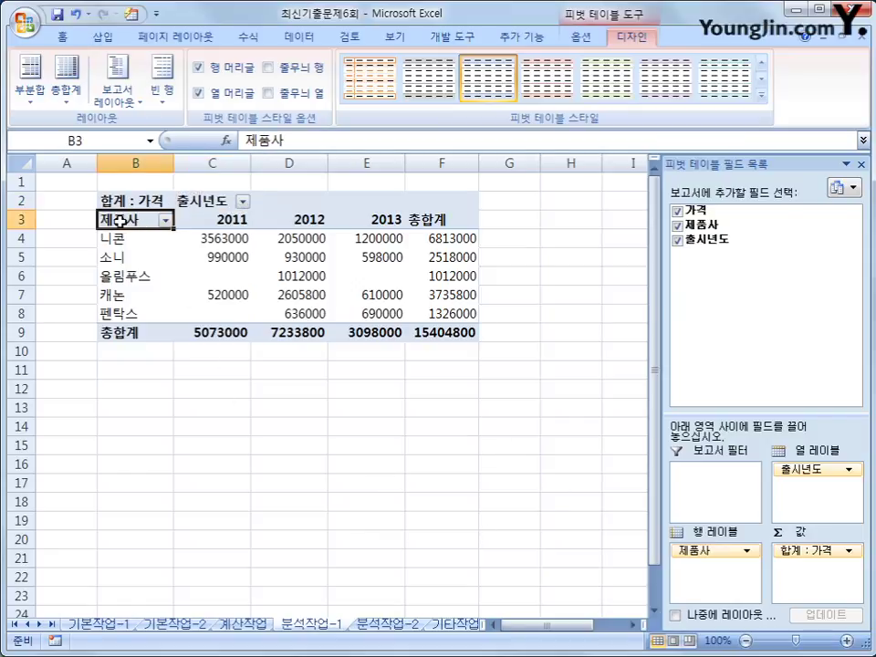
click(166, 222)
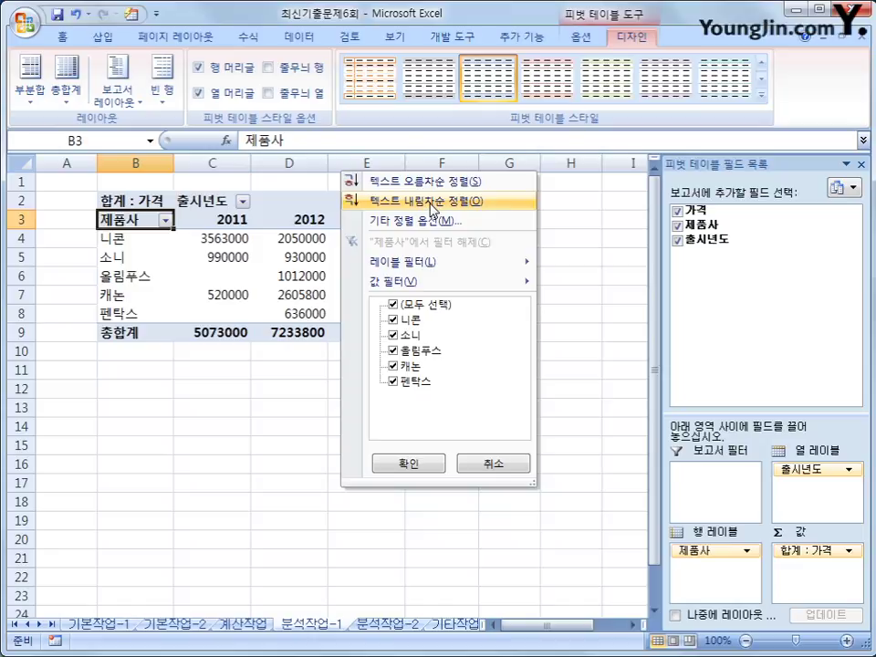
click(429, 202)
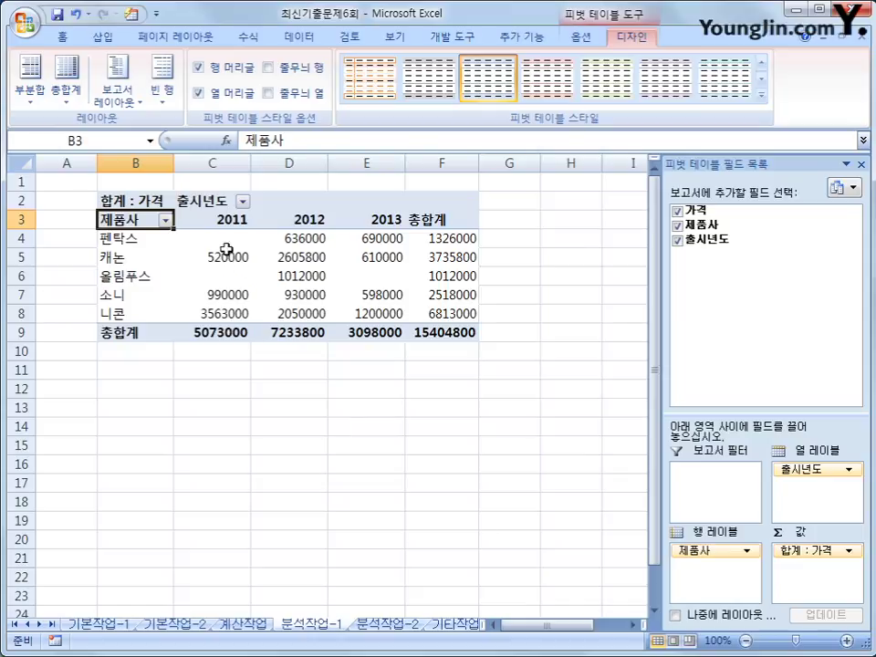
Apply the custom number format #,###,"천원" to the pivot table's values in C4:F9.
drag(229, 230, 461, 326)
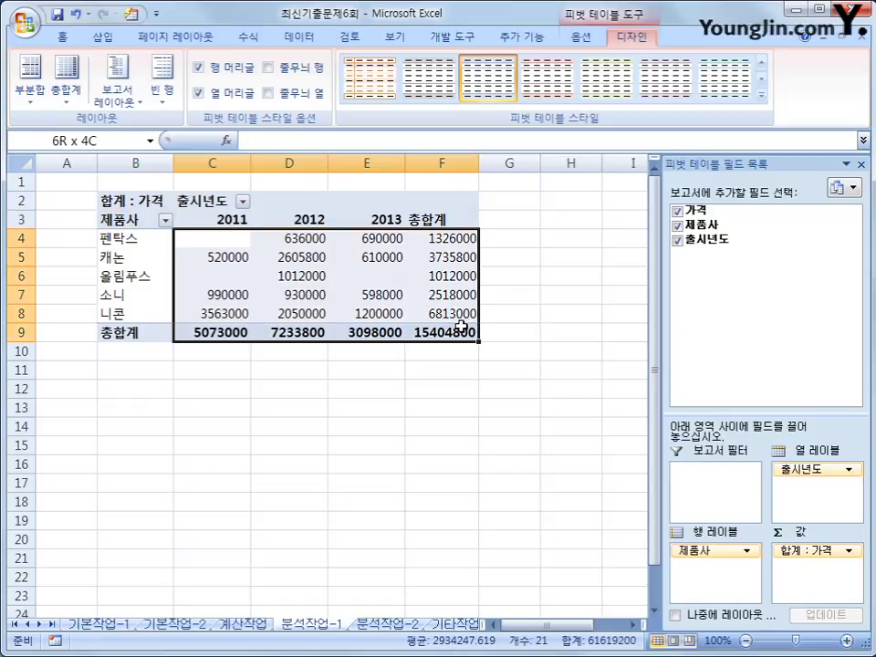
drag(462, 326, 461, 326)
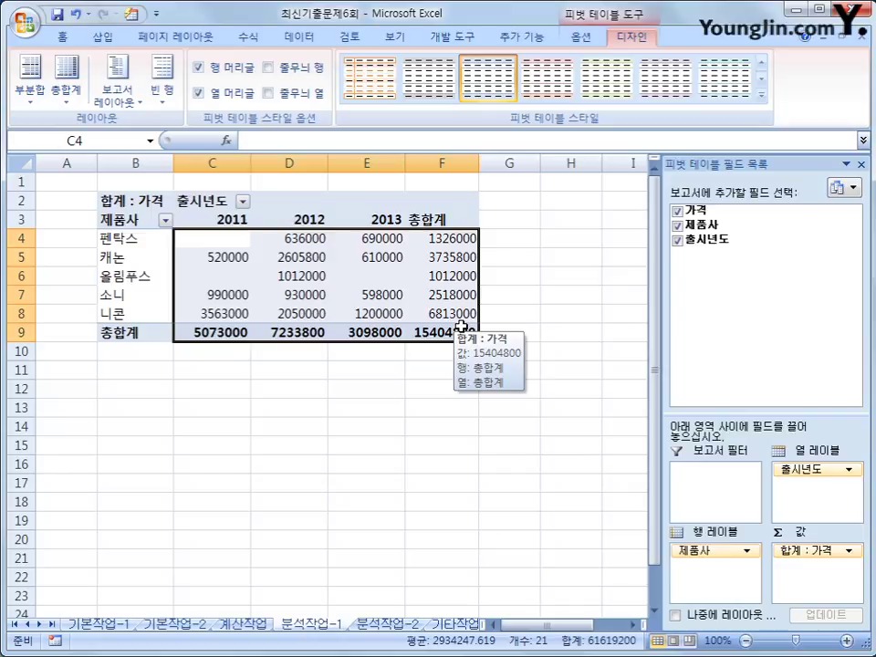
right_click(302, 242)
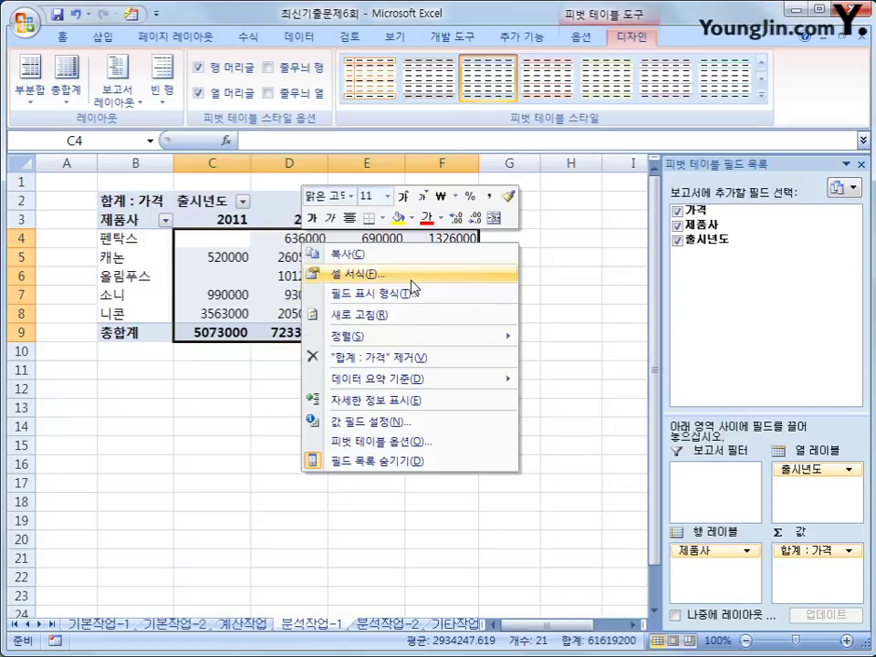
click(410, 278)
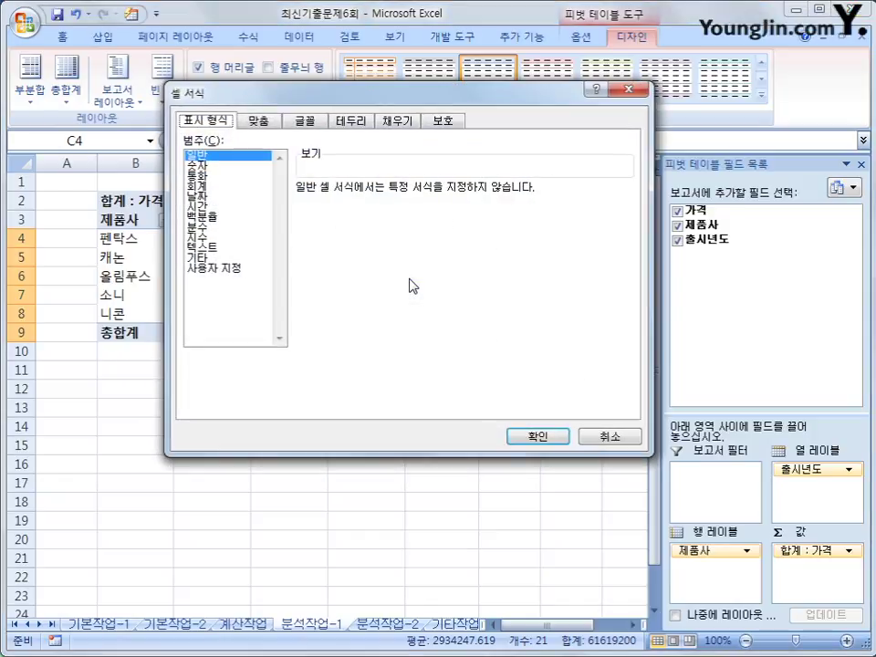
click(229, 269)
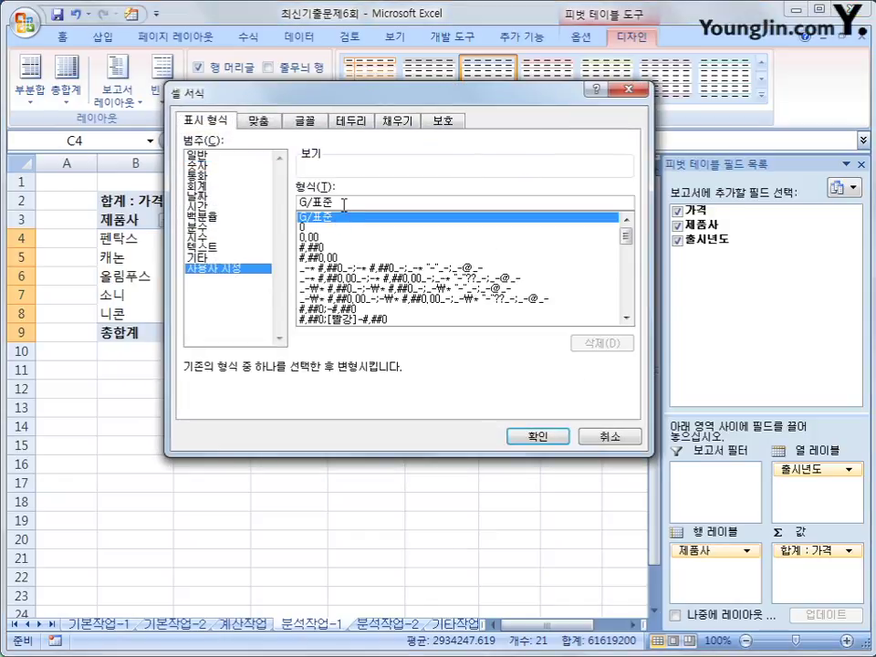
text(#)
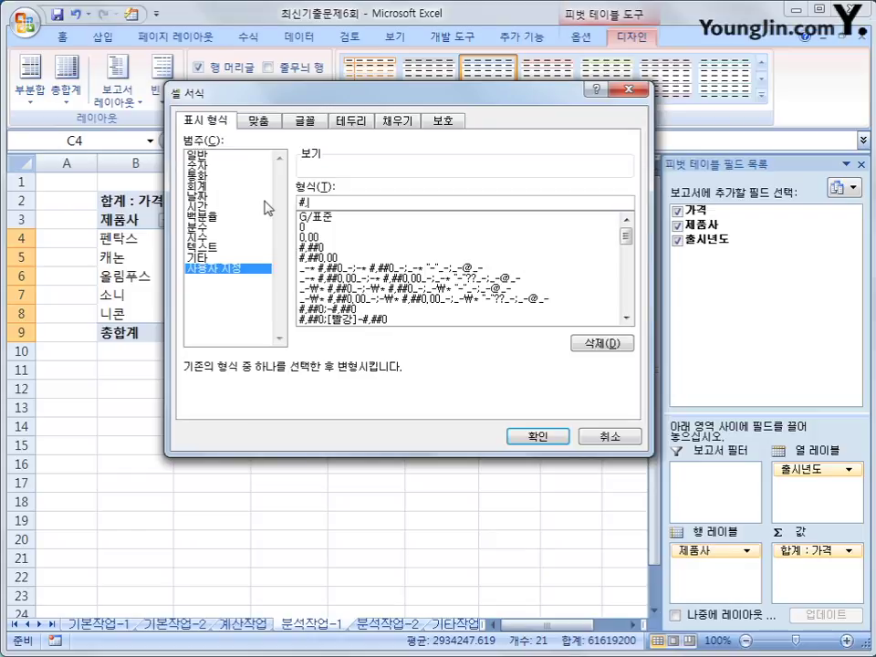
text(,###,"천원")
click(546, 438)
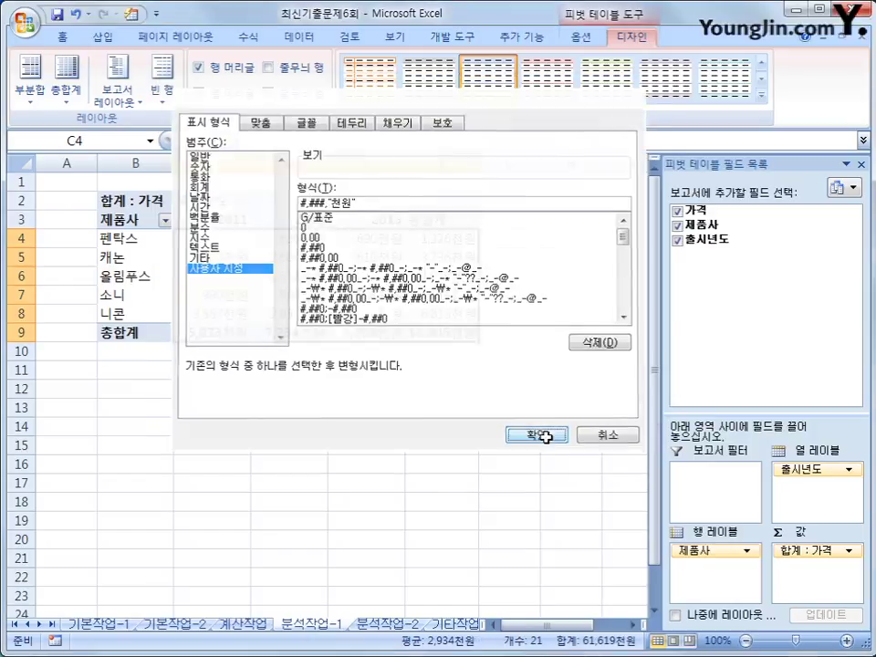
click(546, 437)
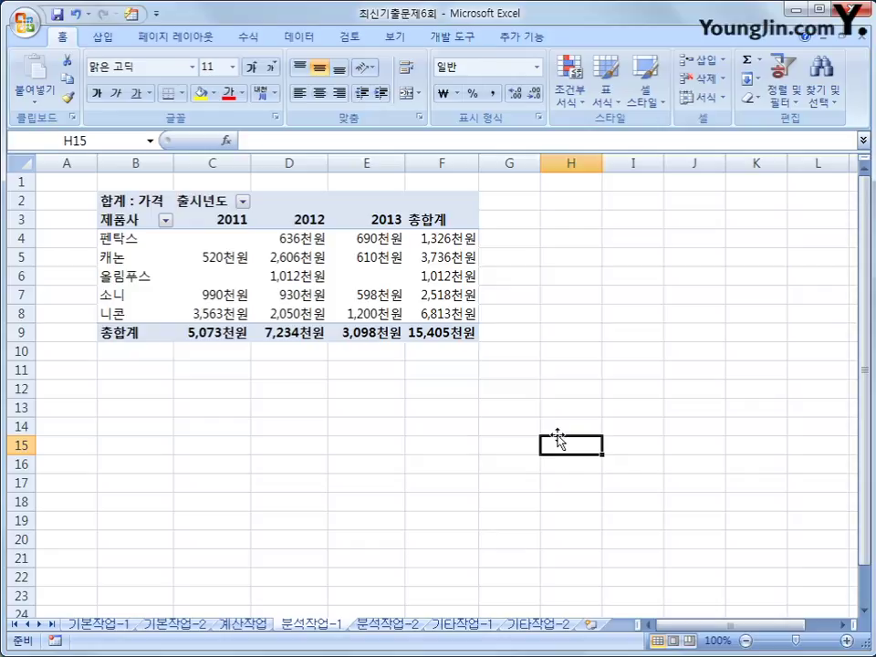
Start recording a macro named 자동필터 in the current workbook, on the 분석작업-2 sheet.
click(404, 629)
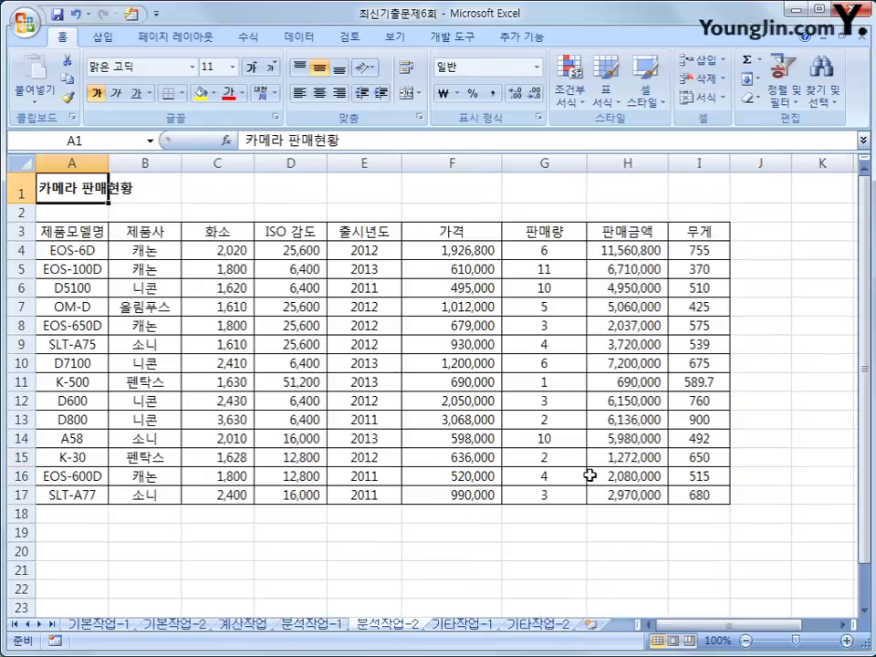
click(756, 188)
click(750, 420)
click(575, 533)
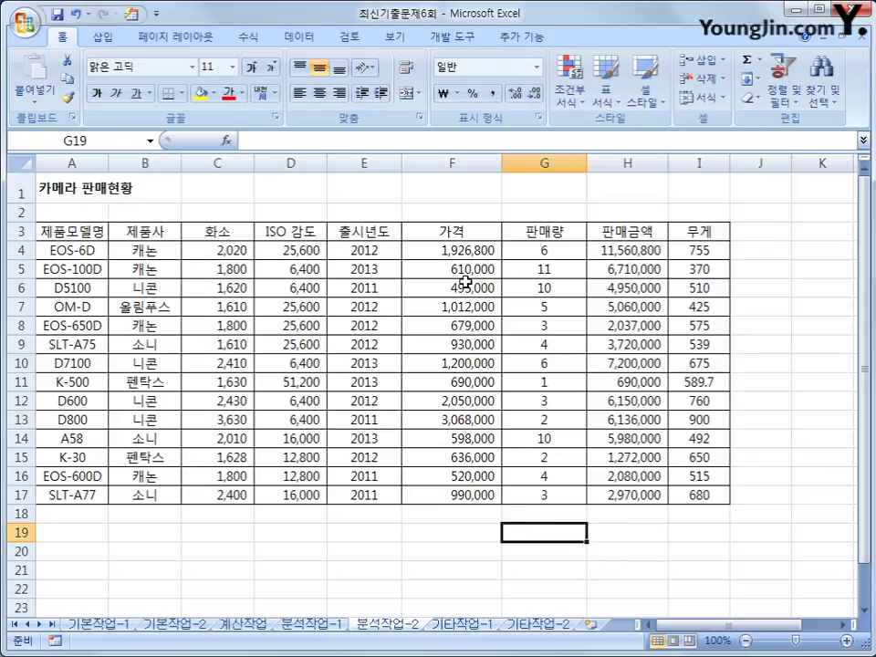
click(457, 38)
click(123, 59)
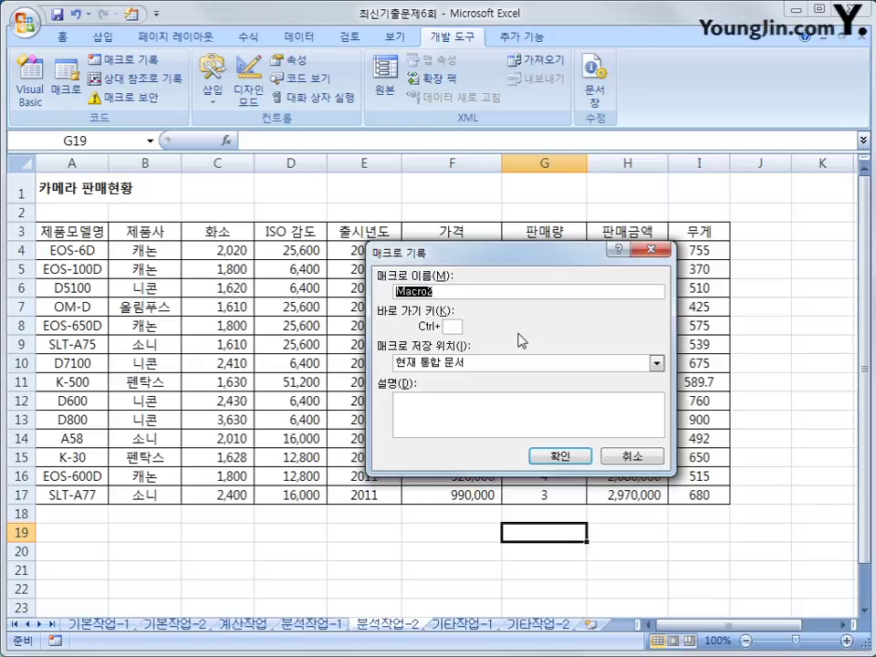
text(자동필터)
click(560, 456)
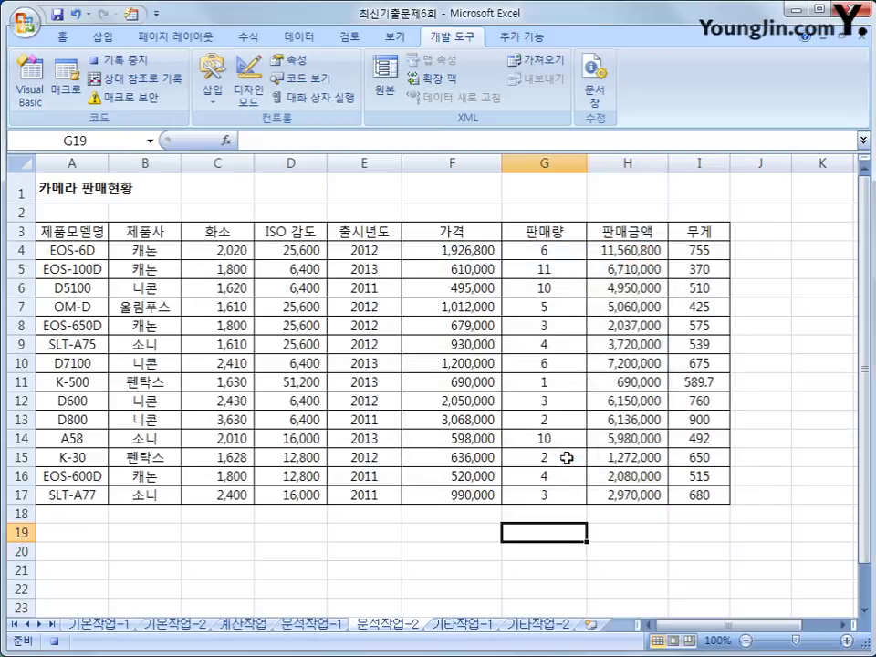
Sort the camera sales table by 제품모델명 in ascending order and turn on AutoFilter for its header row.
click(87, 233)
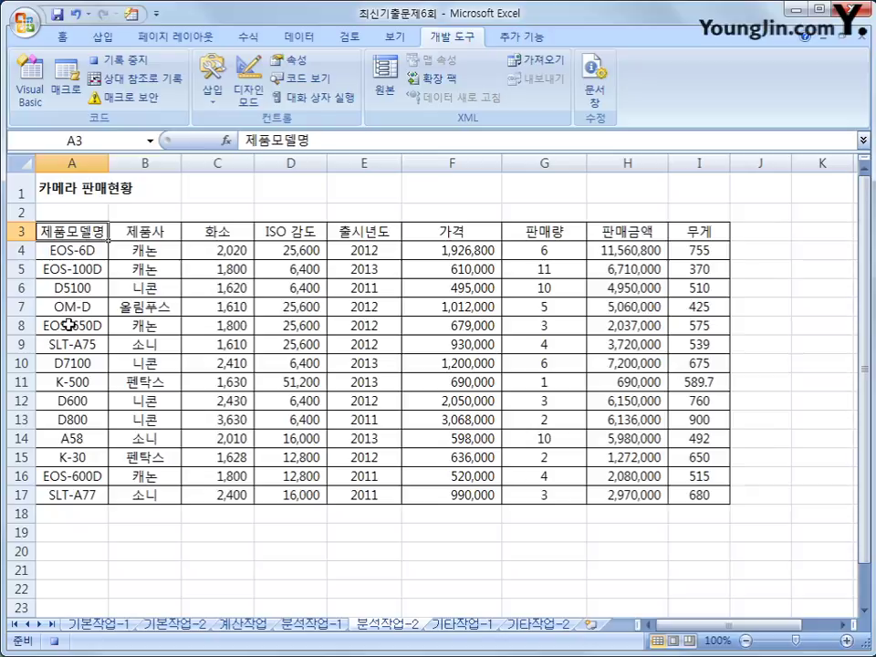
click(299, 37)
click(291, 76)
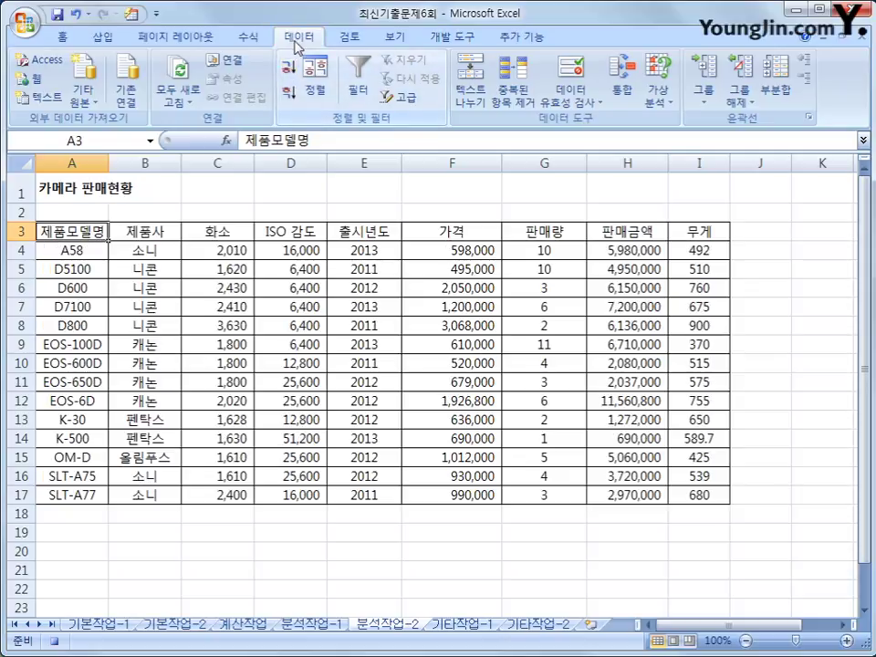
click(360, 87)
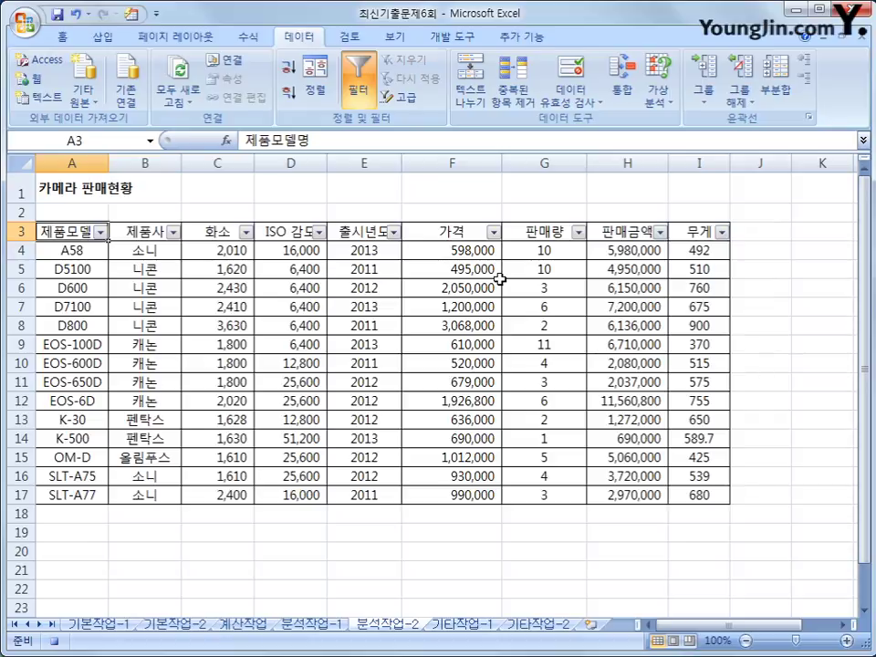
Open a custom filter on 판매금액 and set its first condition to >= 5000000.
click(660, 232)
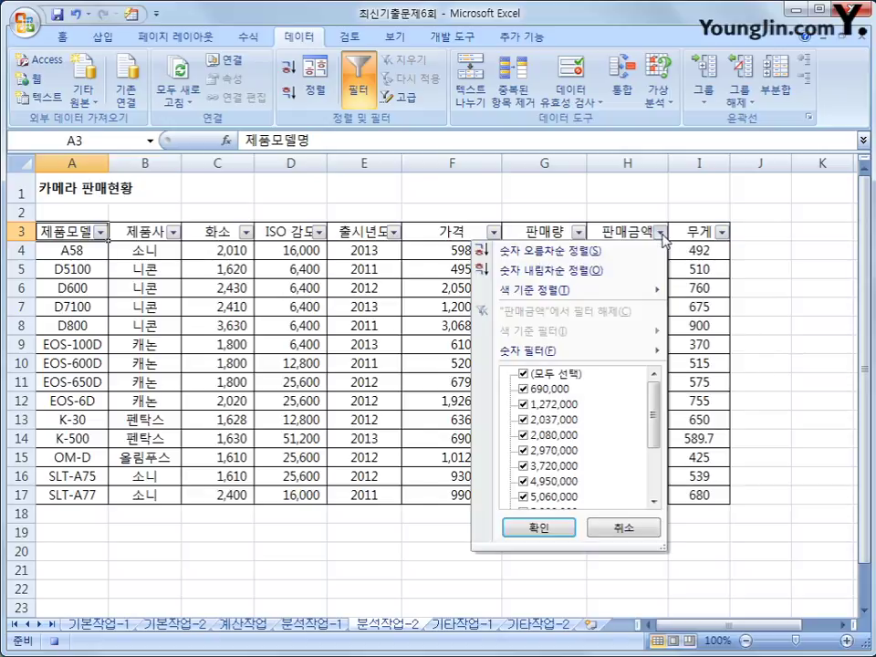
mouse_move(628, 356)
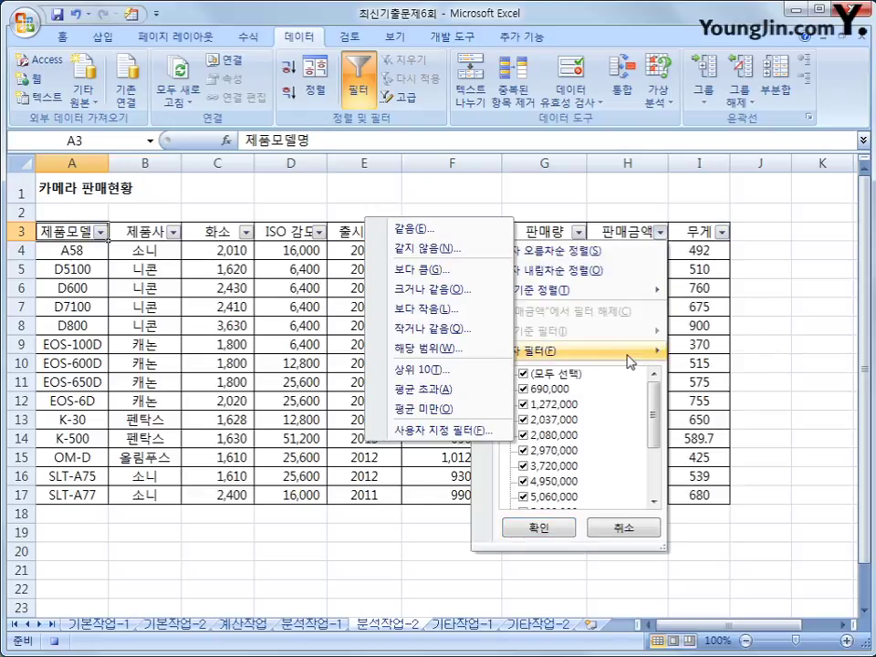
click(447, 432)
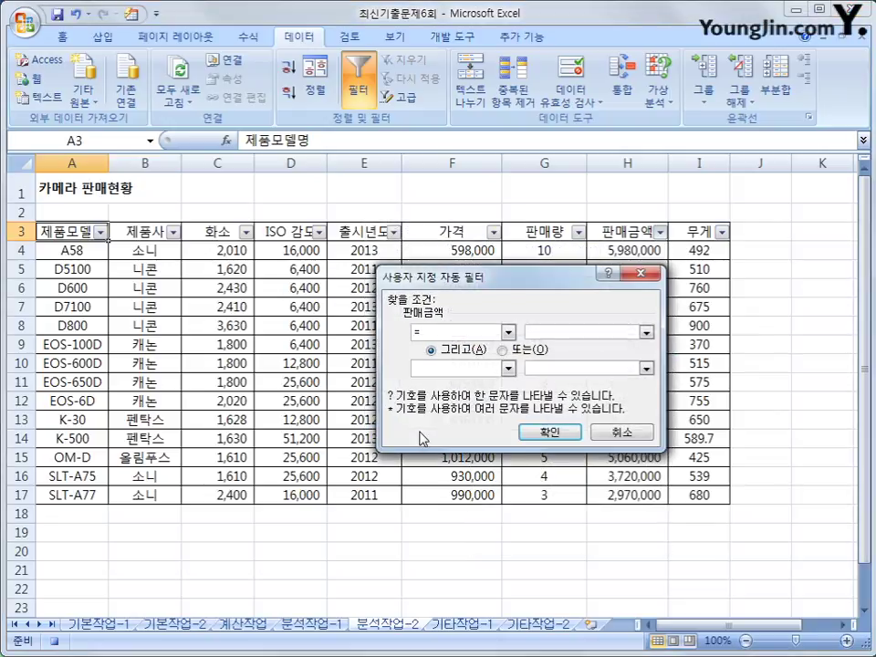
click(509, 332)
click(479, 392)
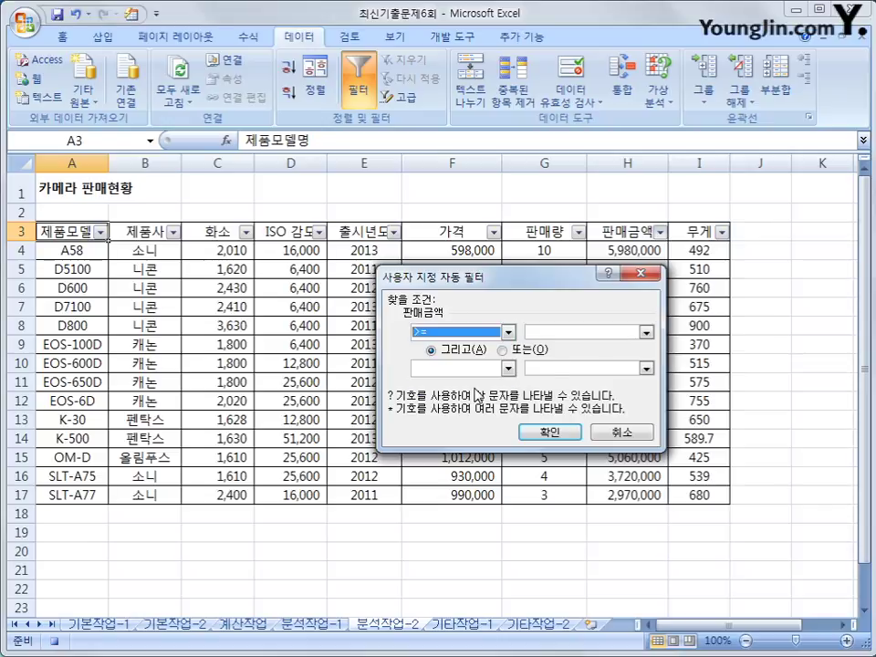
click(610, 332)
text(5000000)
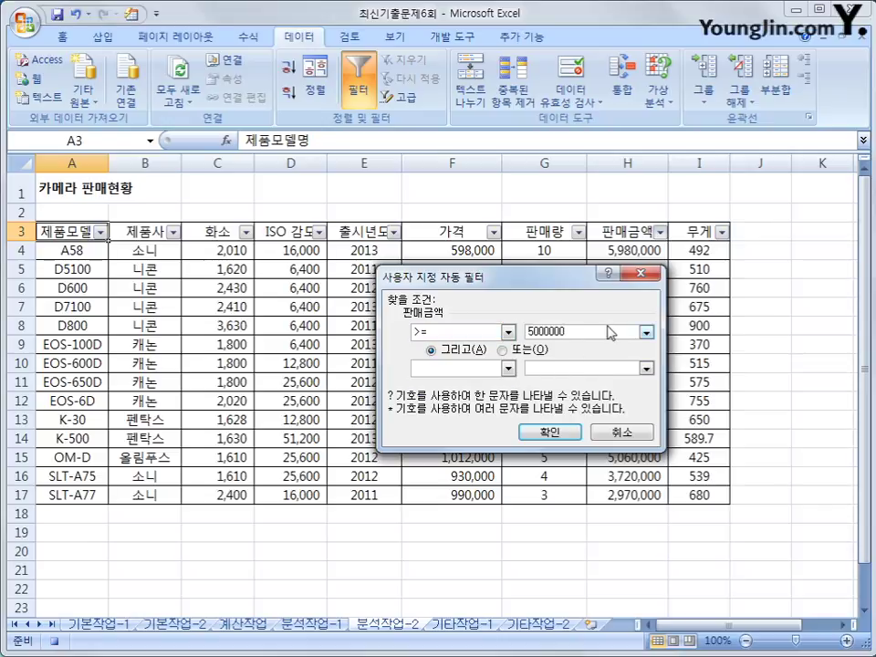
Add a second AND condition of <= 10000000 to the 판매금액 filter and apply it.
click(508, 368)
scroll(487, 429, down, 2)
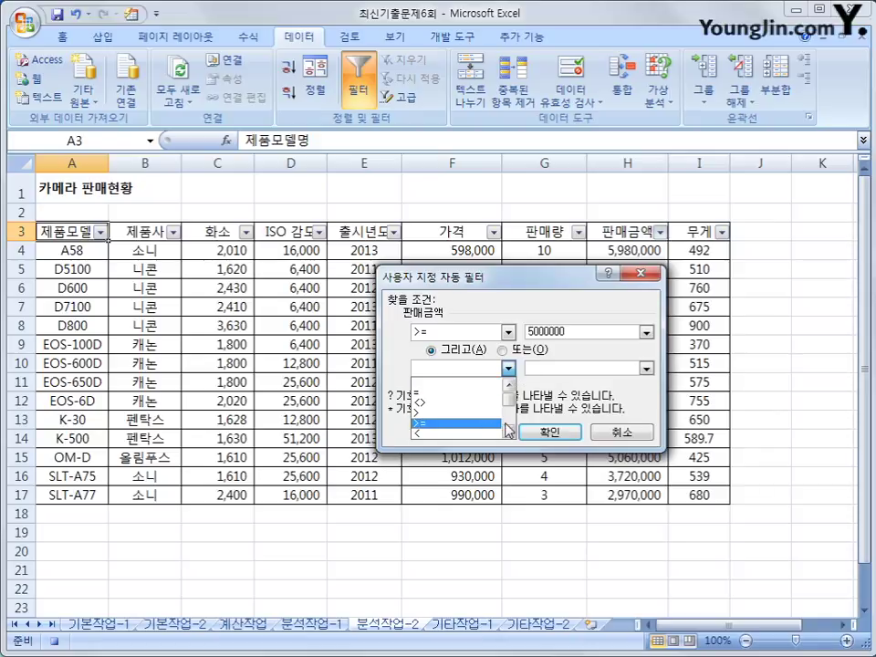
click(484, 433)
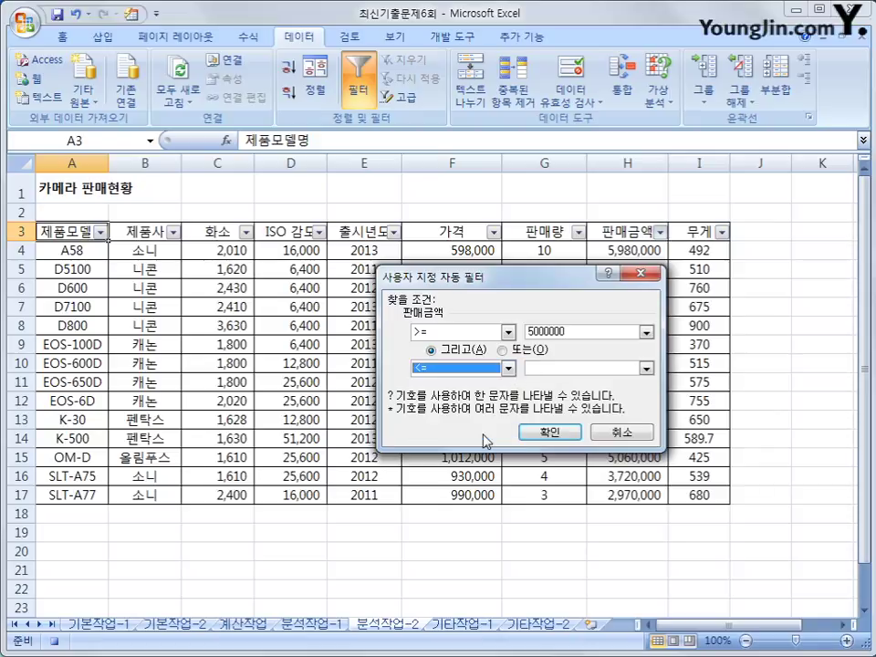
click(543, 368)
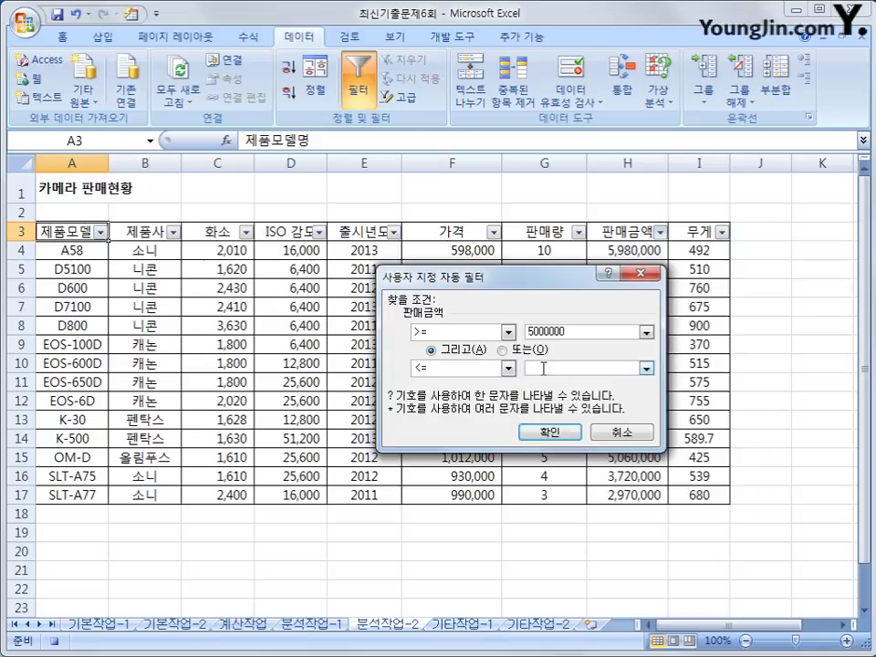
text(10000000)
click(550, 431)
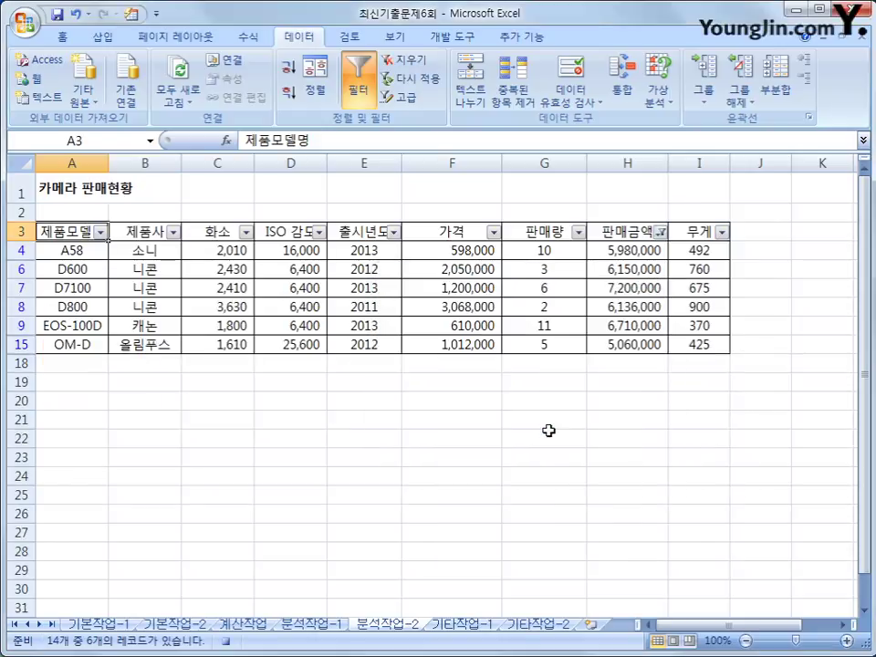
Check the filtered 판매금액 values, stop recording the macro and deselect the table.
drag(646, 250, 646, 347)
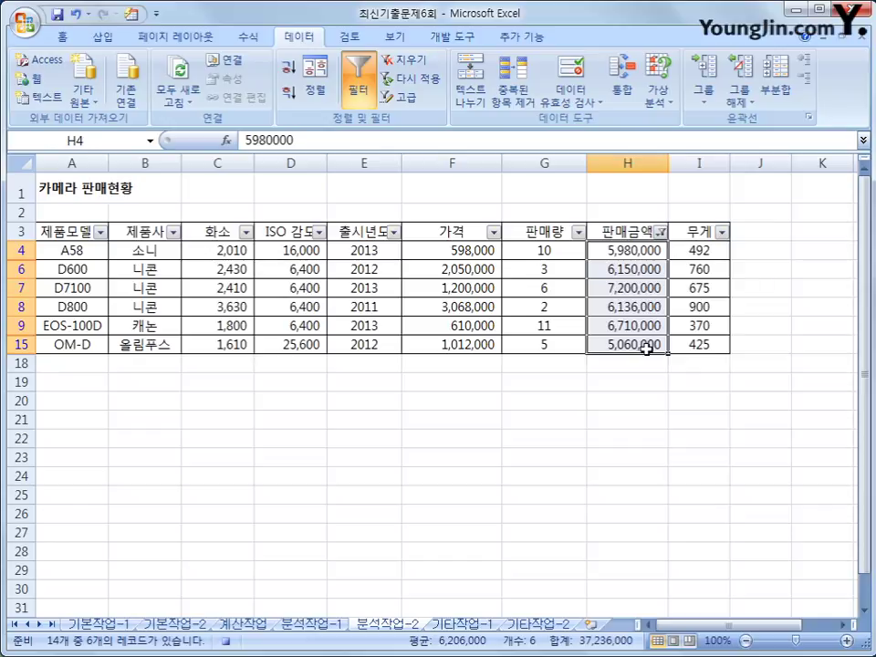
click(647, 348)
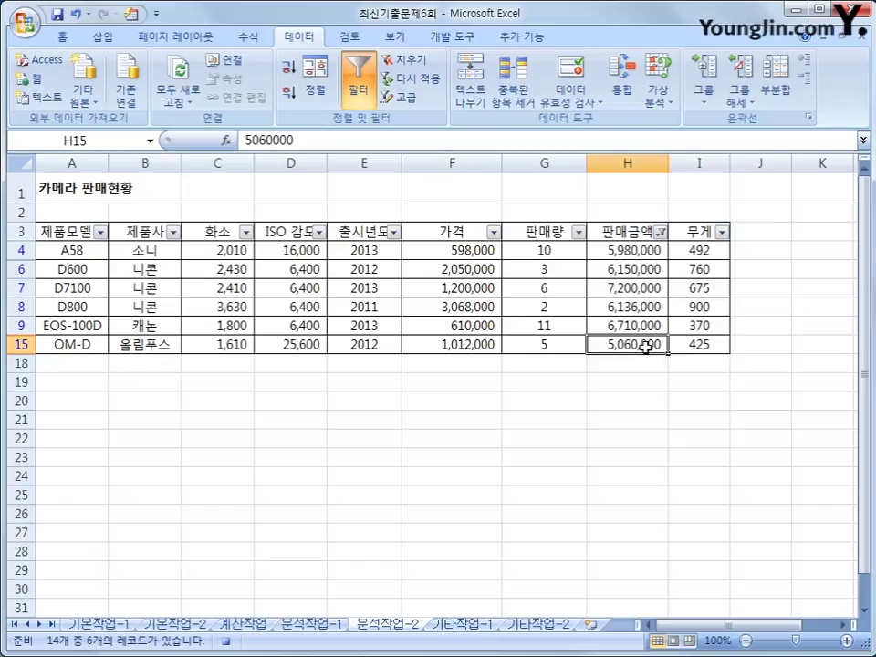
click(461, 39)
click(102, 59)
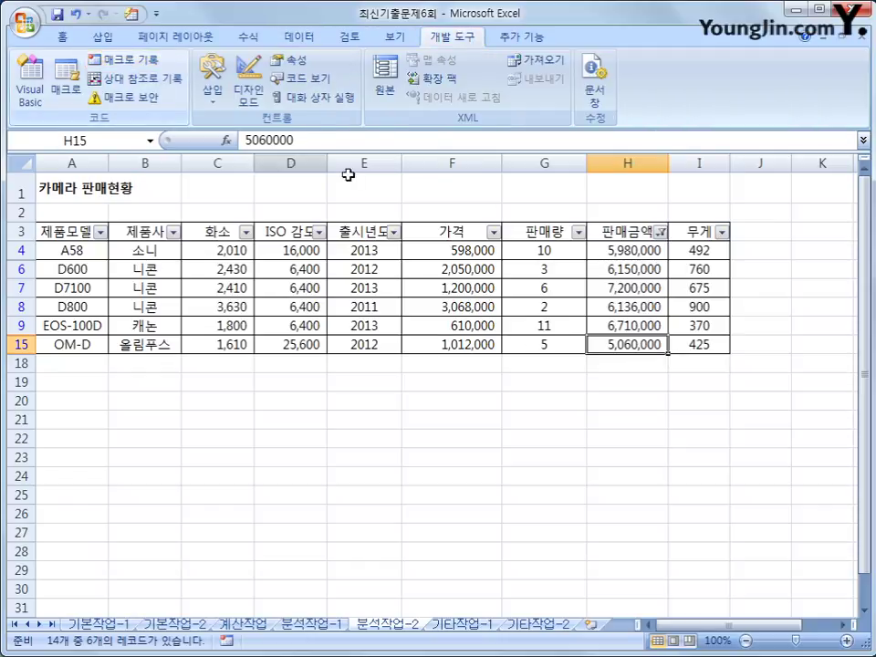
click(758, 458)
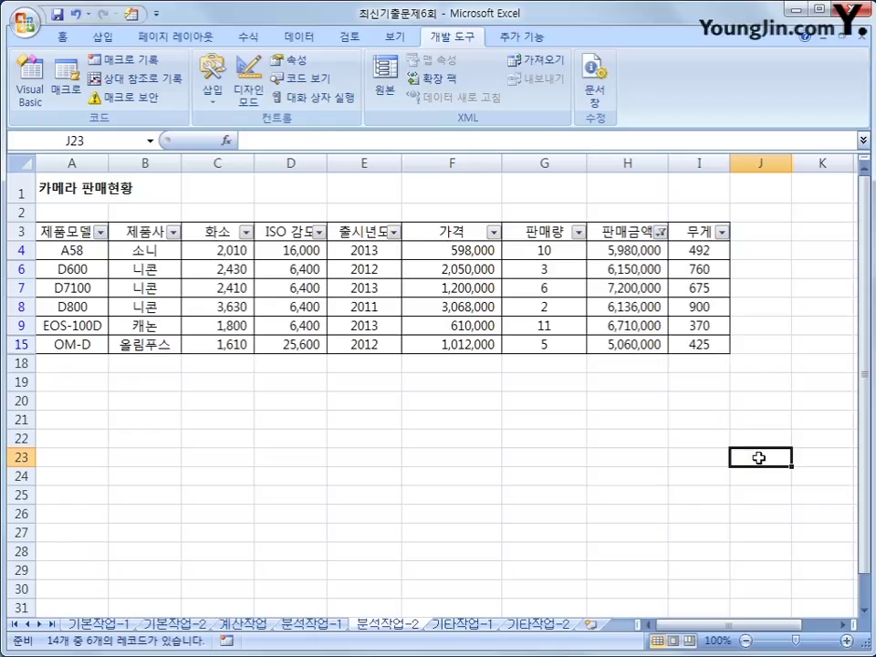
Draw a form control button over G1:H2 and assign the 자동필터 macro to it.
click(211, 99)
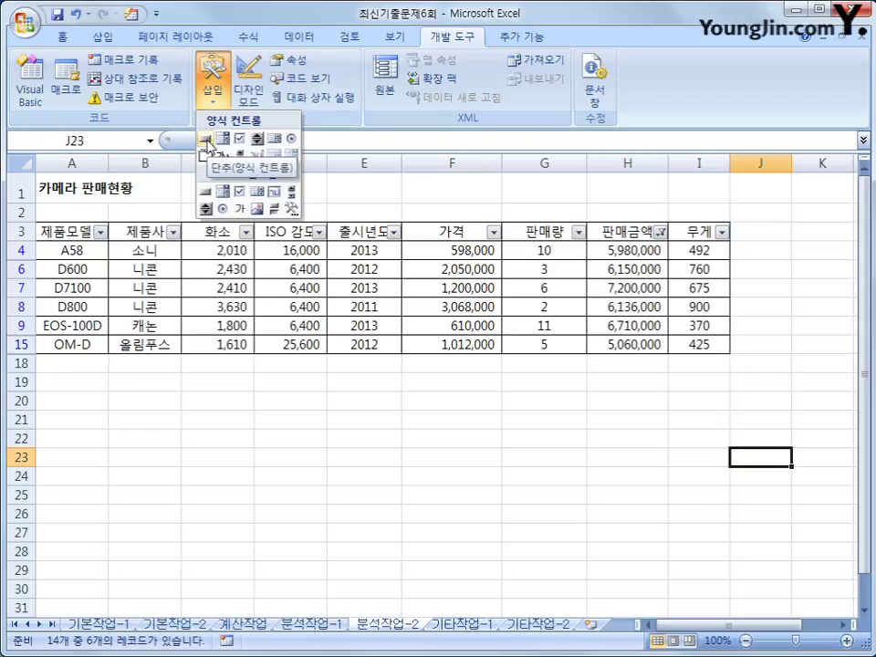
click(206, 141)
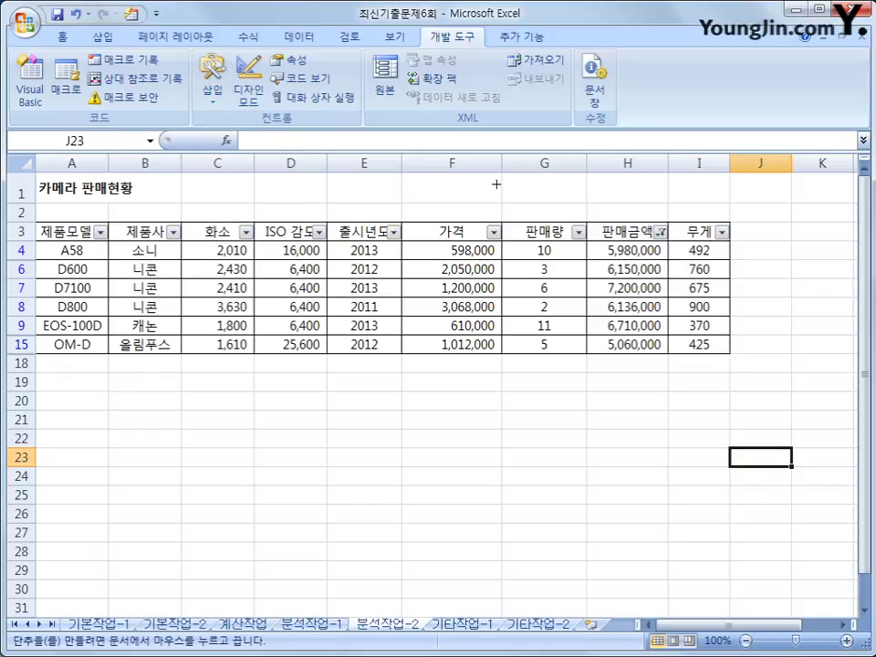
drag(503, 173, 644, 219)
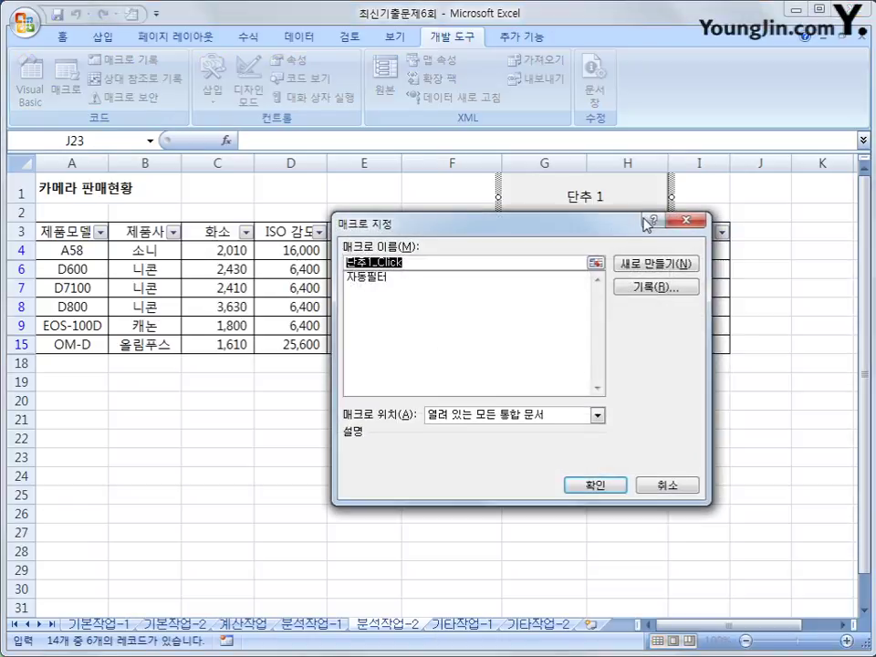
click(376, 277)
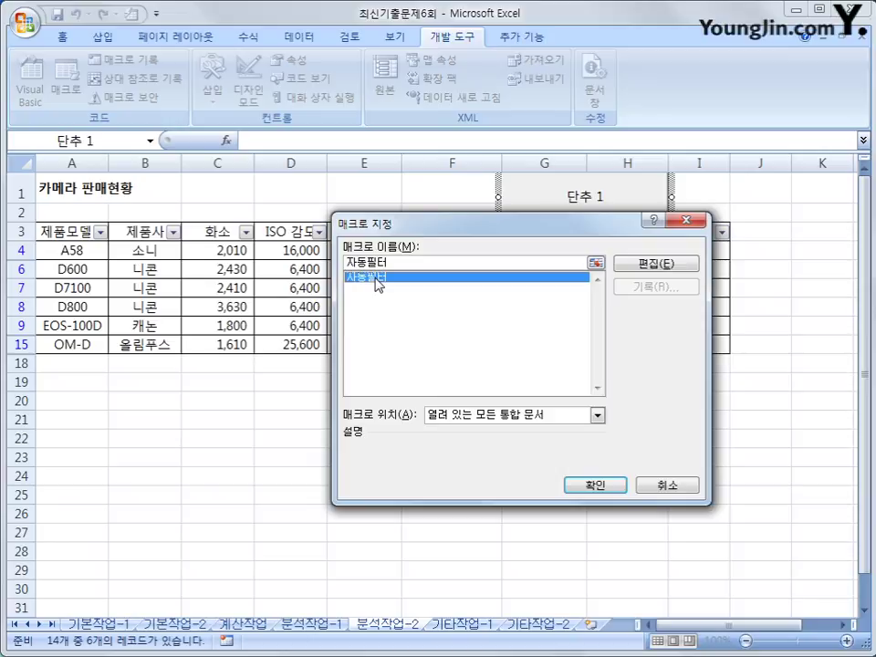
click(574, 489)
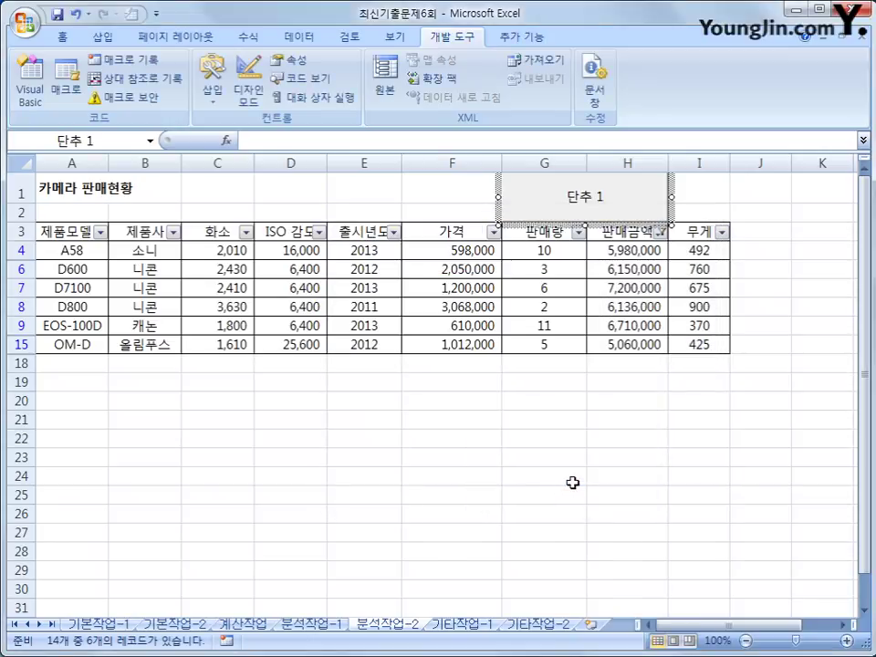
Label the form button over G1:H2 자동필터 실행 and deselect it.
text(자동)
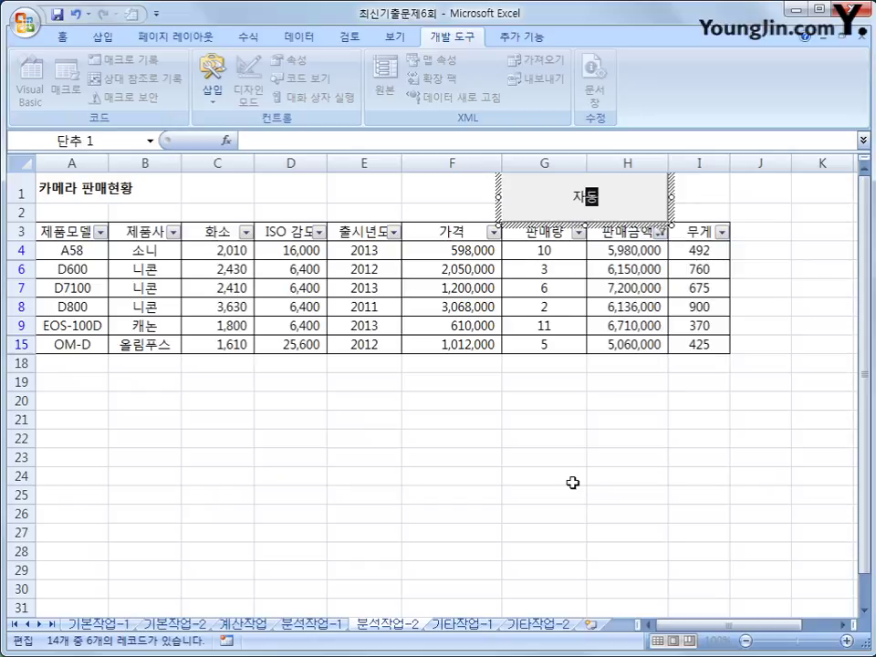
text(필터 실행ㄹ)
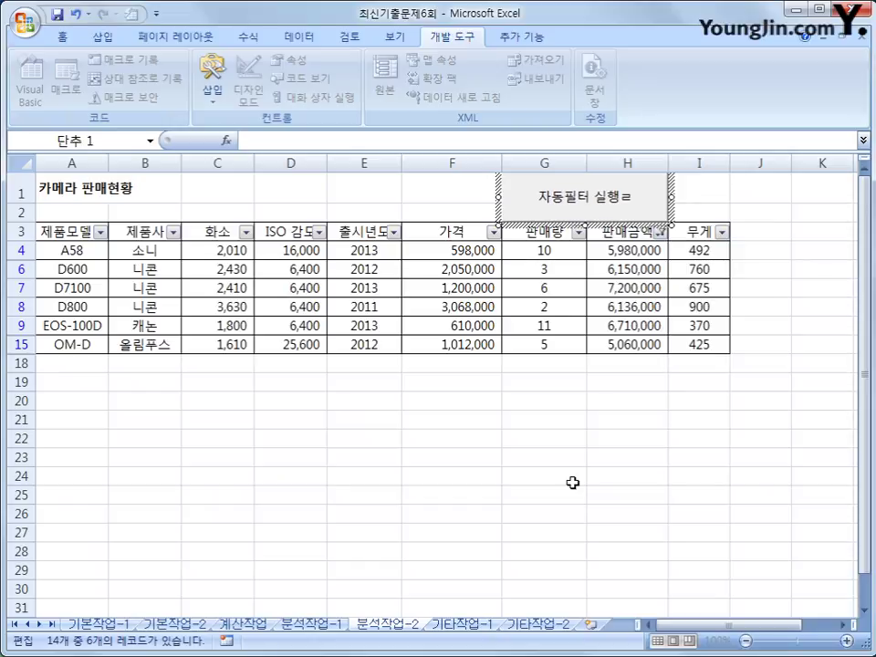
key(BackSpace)
click(573, 483)
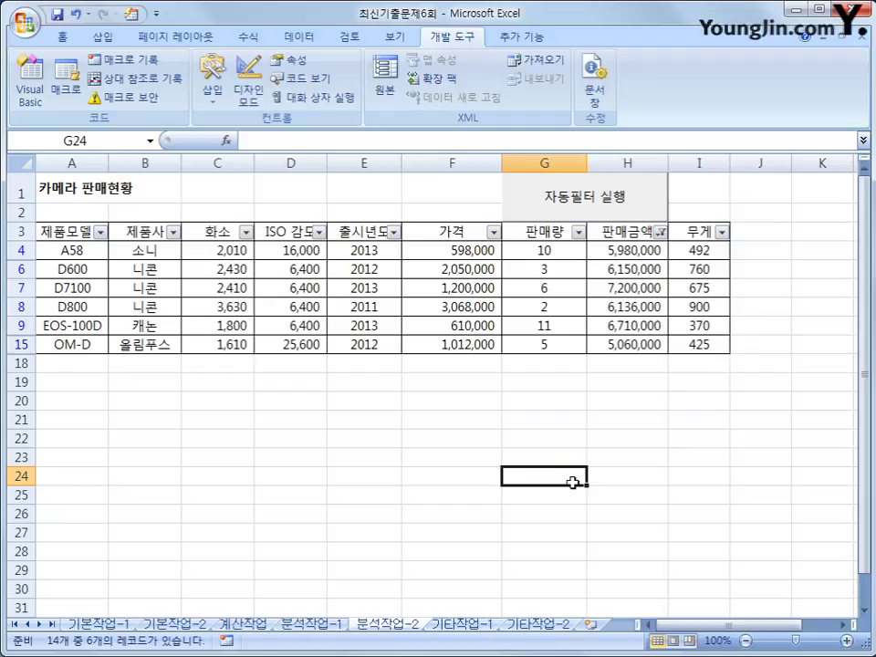
On the 기타작업-1 sheet, change the chart's 판매금액 series to a clustered column type.
click(461, 624)
scroll(724, 454, down, 3)
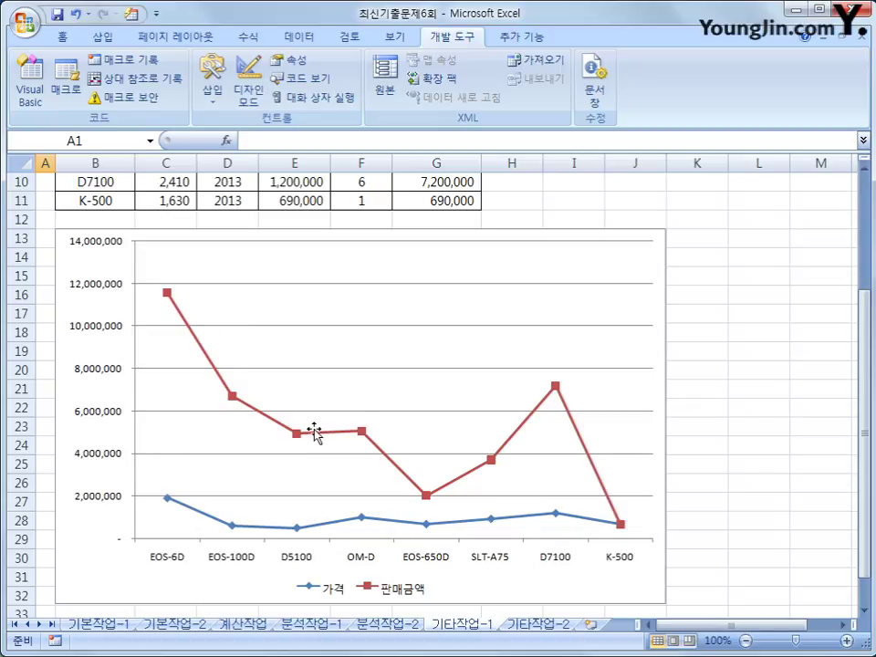
click(490, 462)
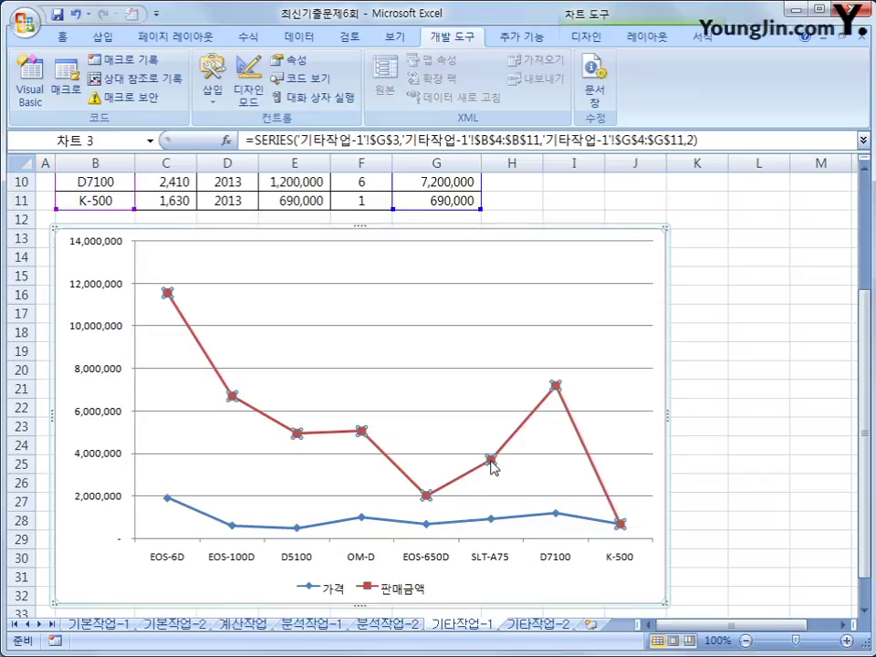
mouse_move(491, 463)
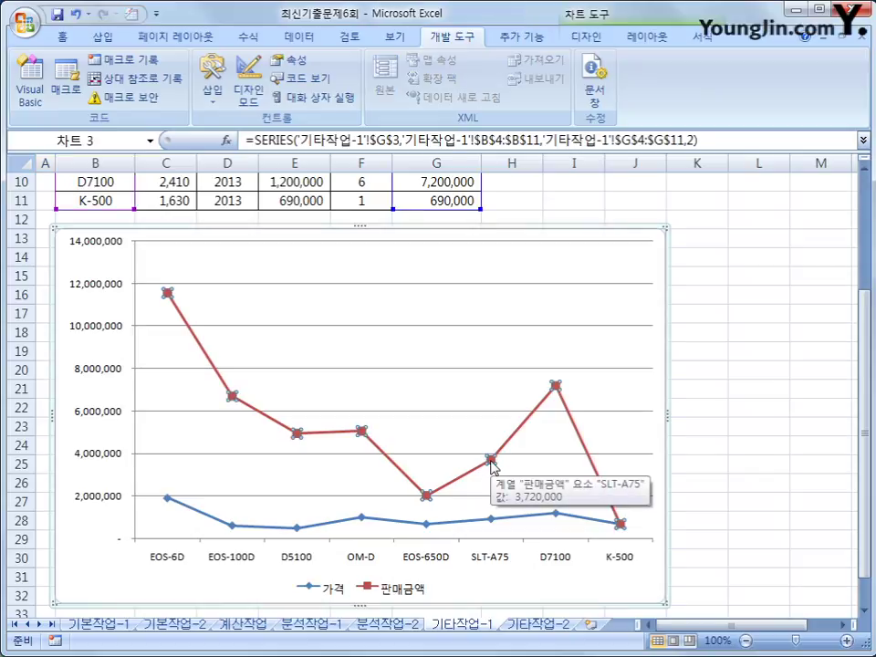
right_click(491, 463)
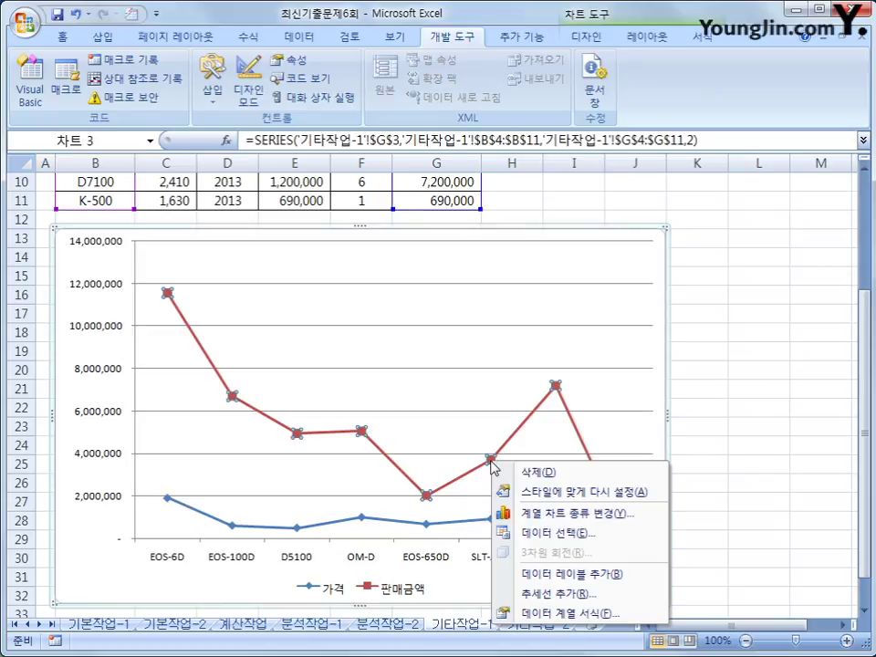
click(636, 517)
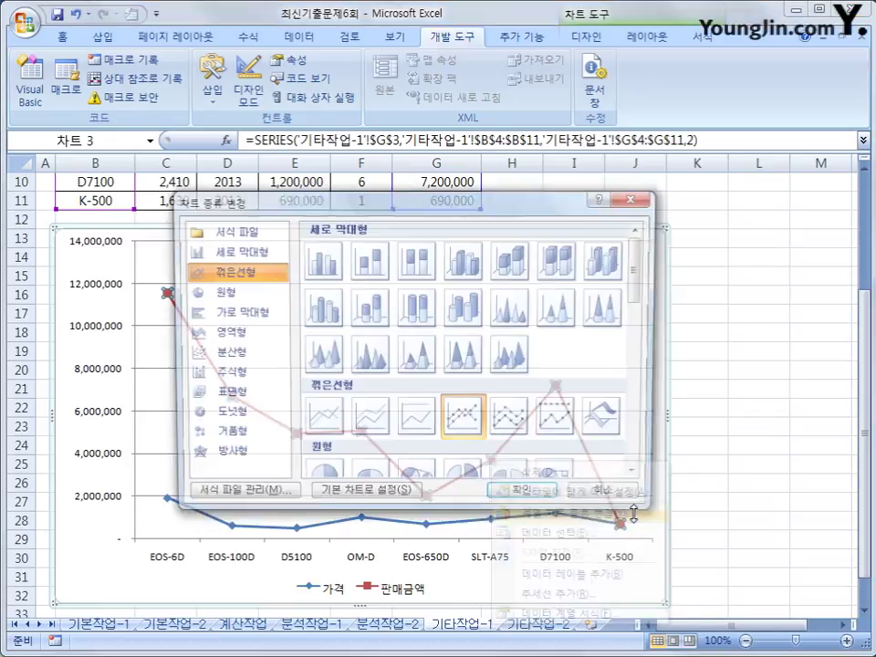
click(320, 277)
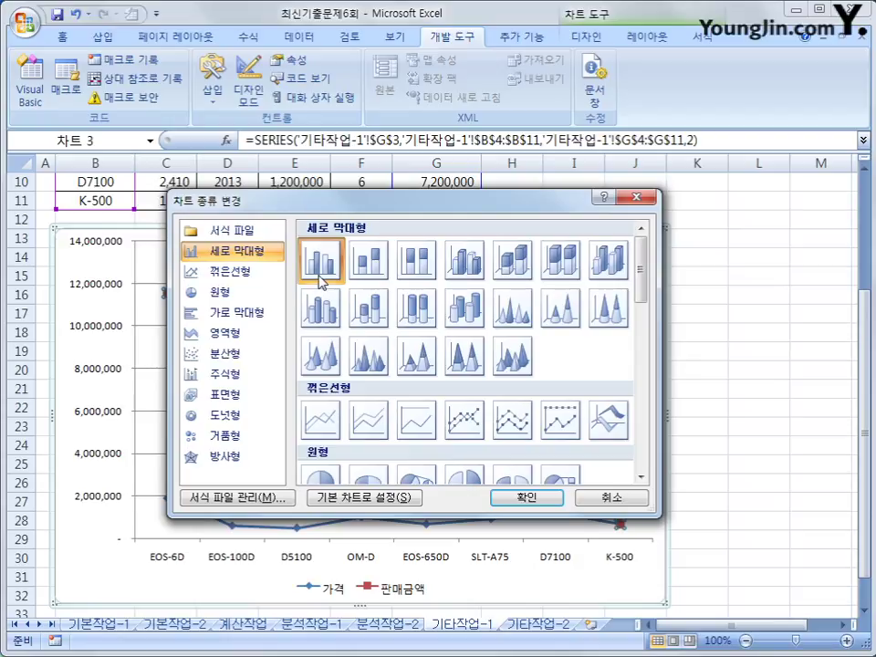
click(554, 498)
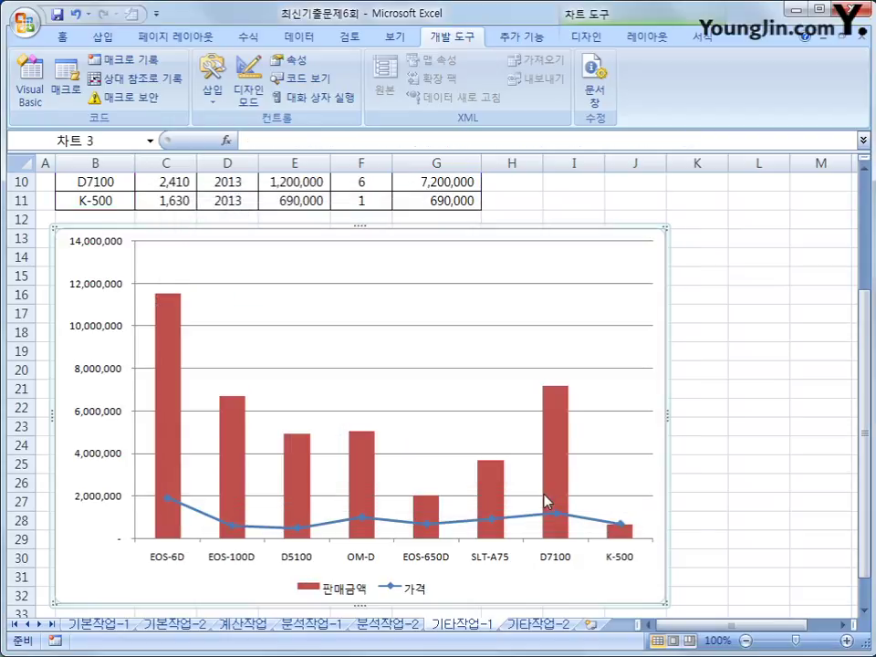
Plot the 판매금액 column series on the secondary axis (보조 축).
click(164, 346)
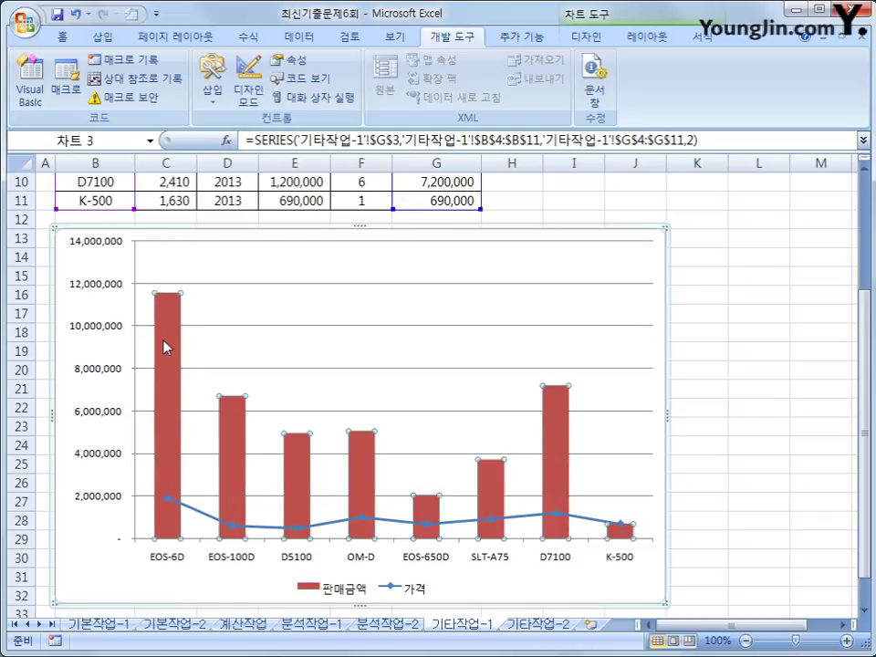
right_click(164, 345)
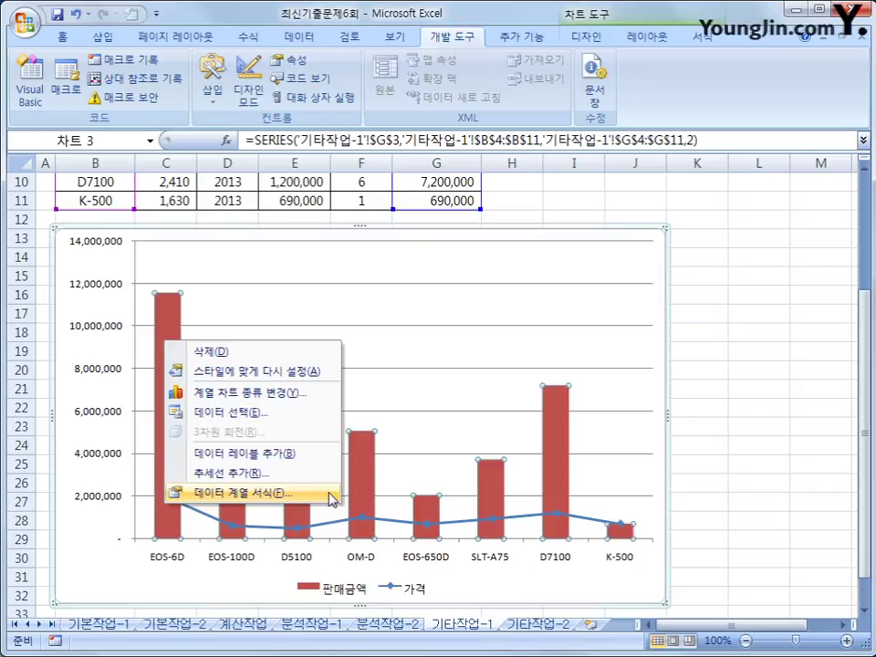
click(240, 493)
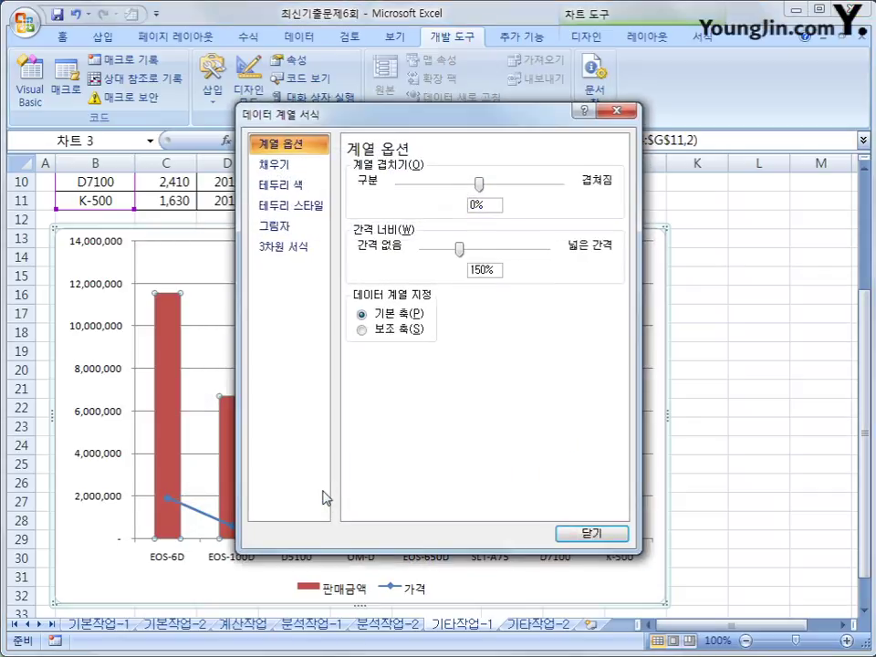
click(397, 330)
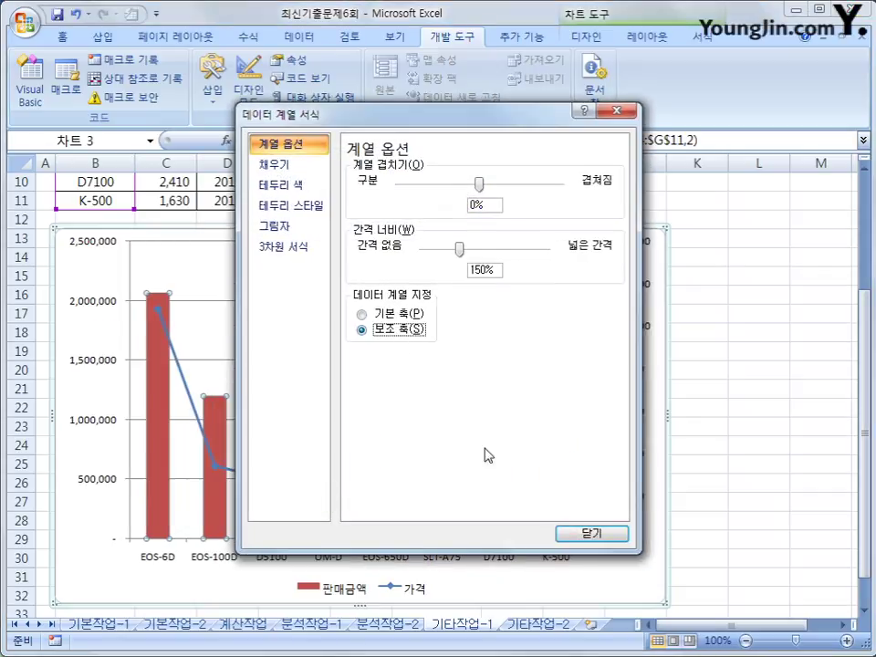
click(590, 535)
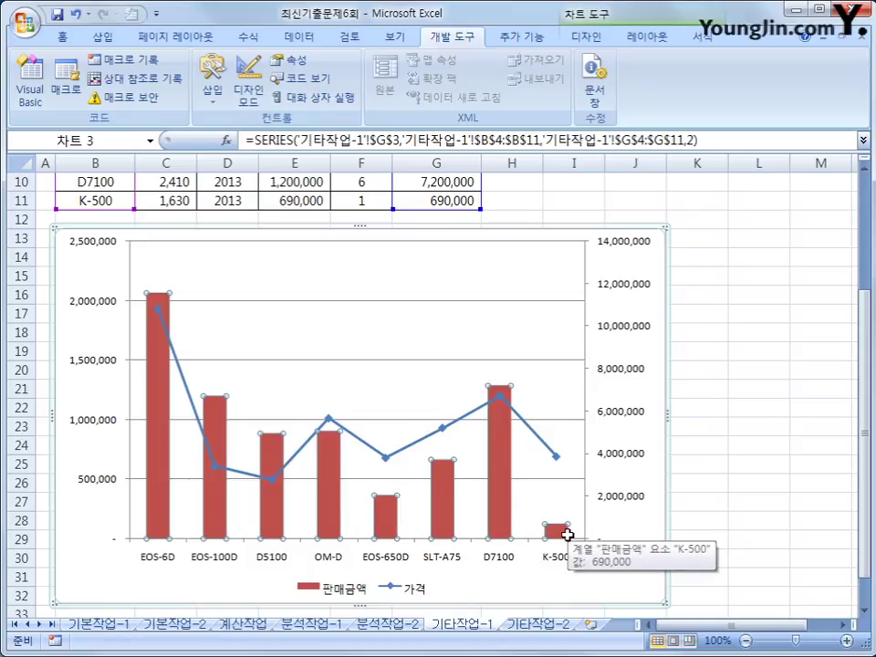
Add a title above the chart's plot area reading 제품모델별 판매현황.
click(633, 568)
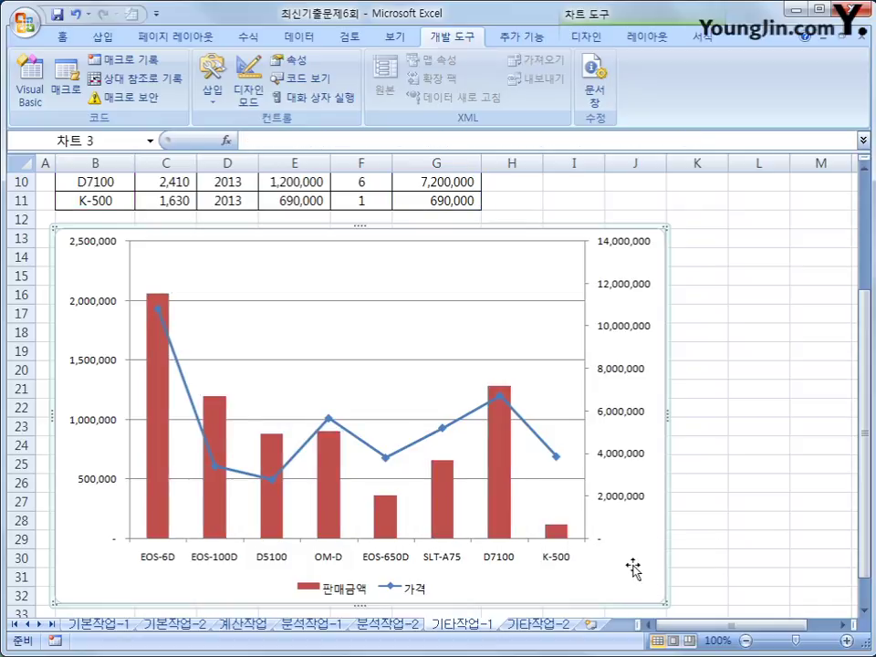
click(652, 37)
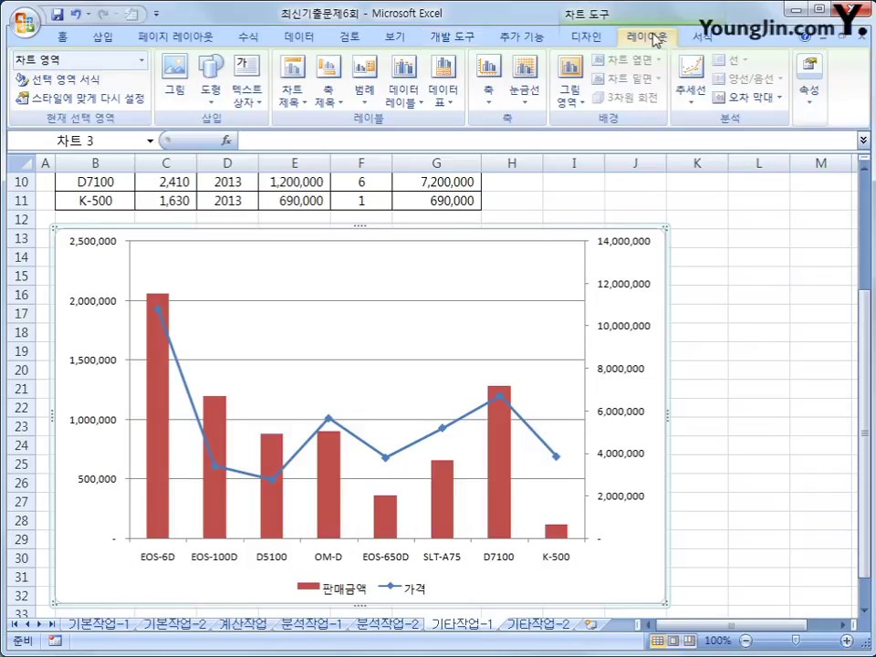
click(290, 98)
click(327, 233)
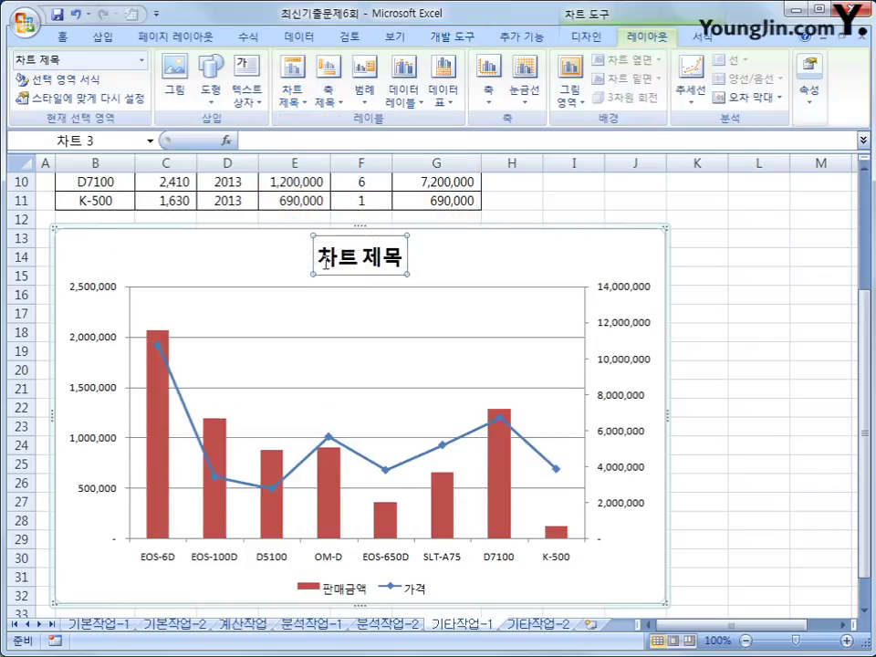
drag(317, 258, 405, 262)
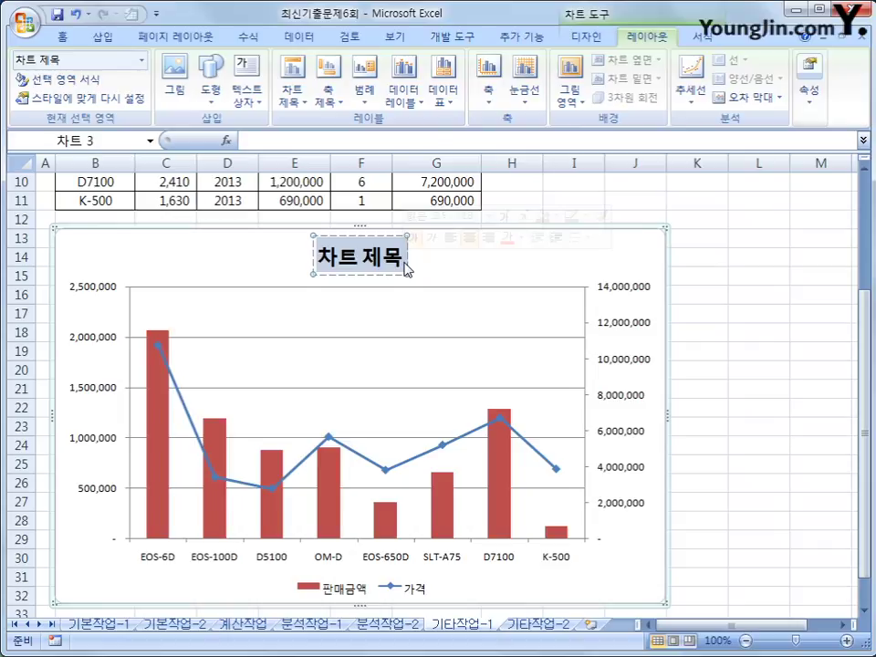
text(제품모델)
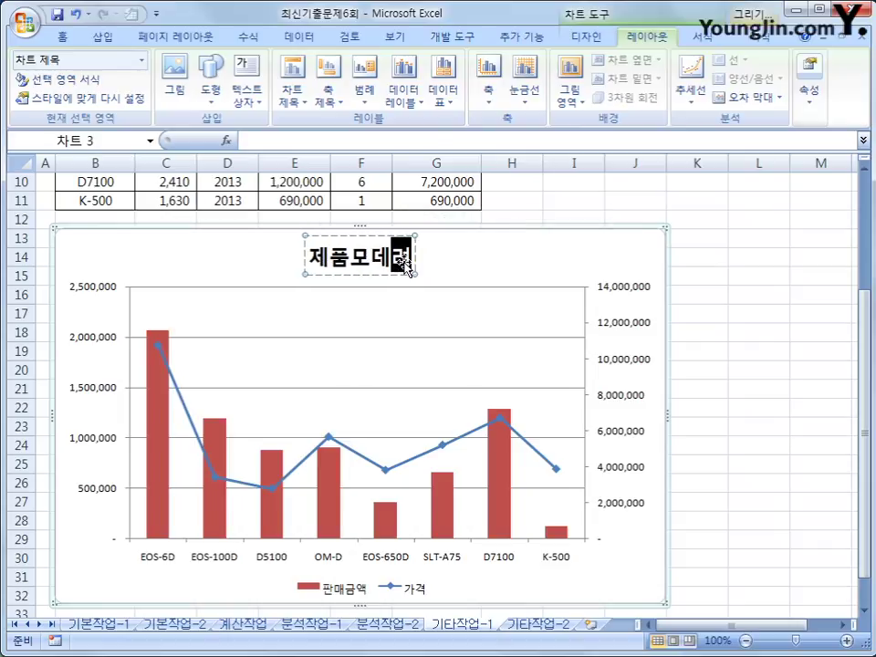
key(BackSpace)
key(BackSpace)
text(델)
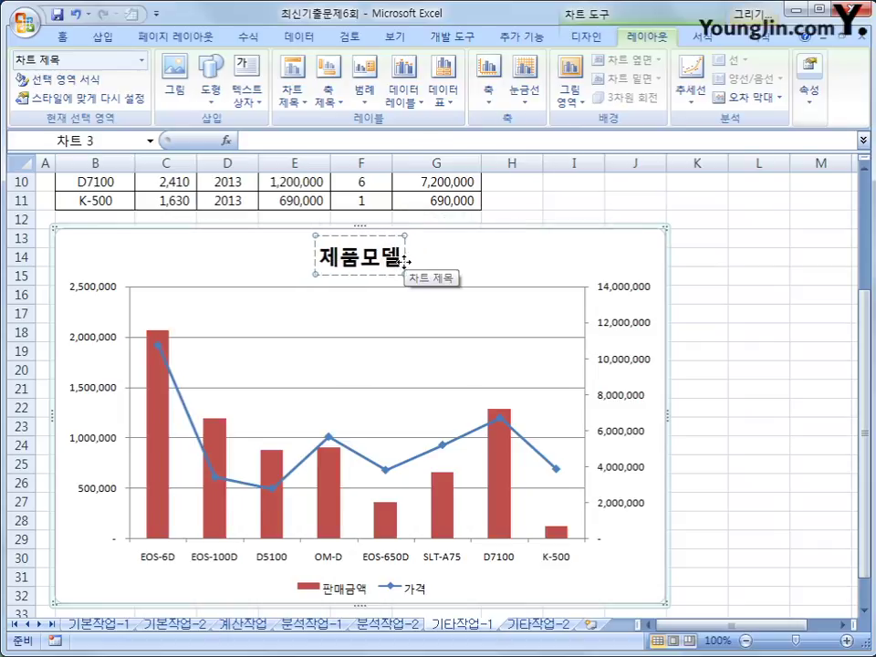
text(별 판매현)
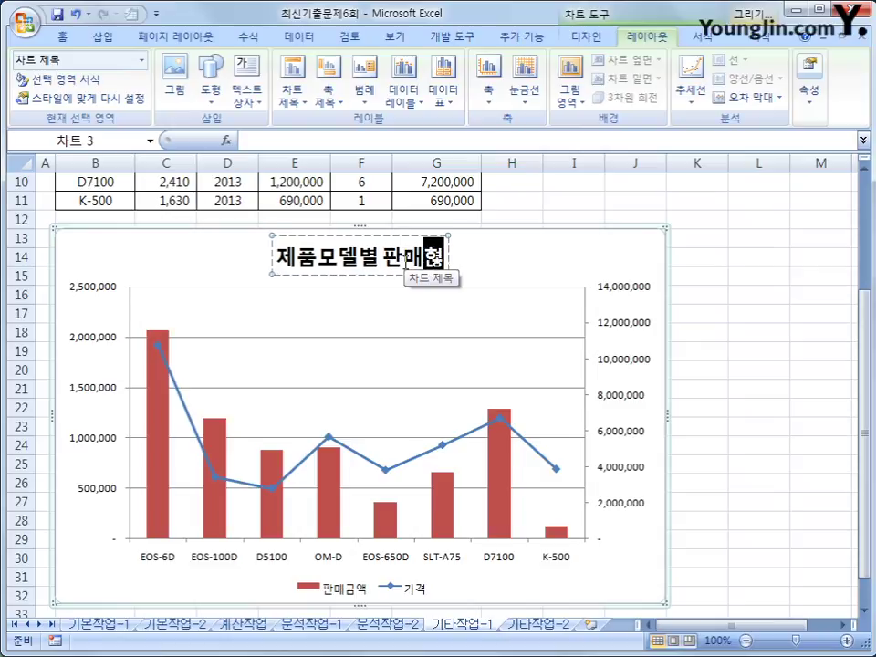
text(황)
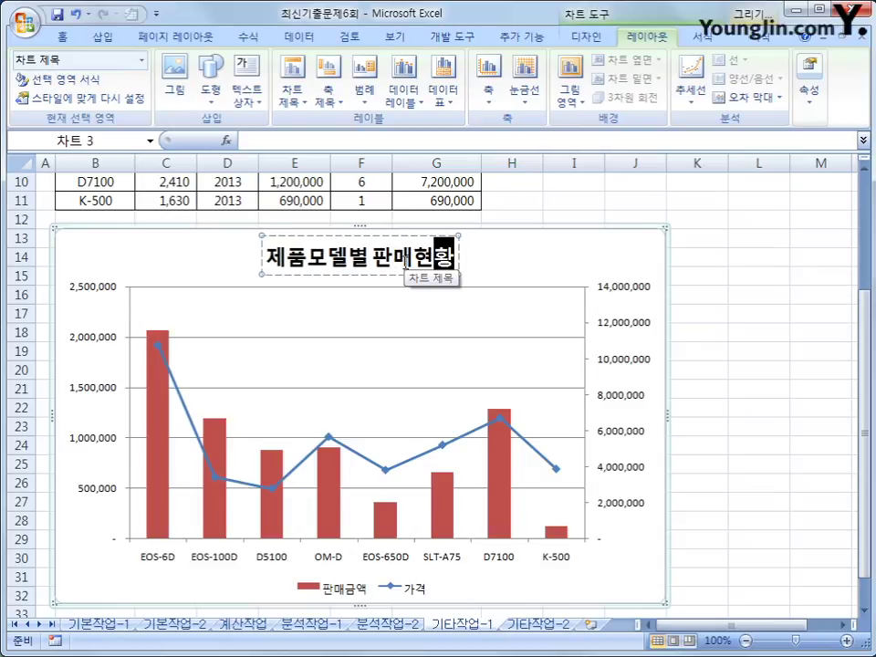
click(375, 275)
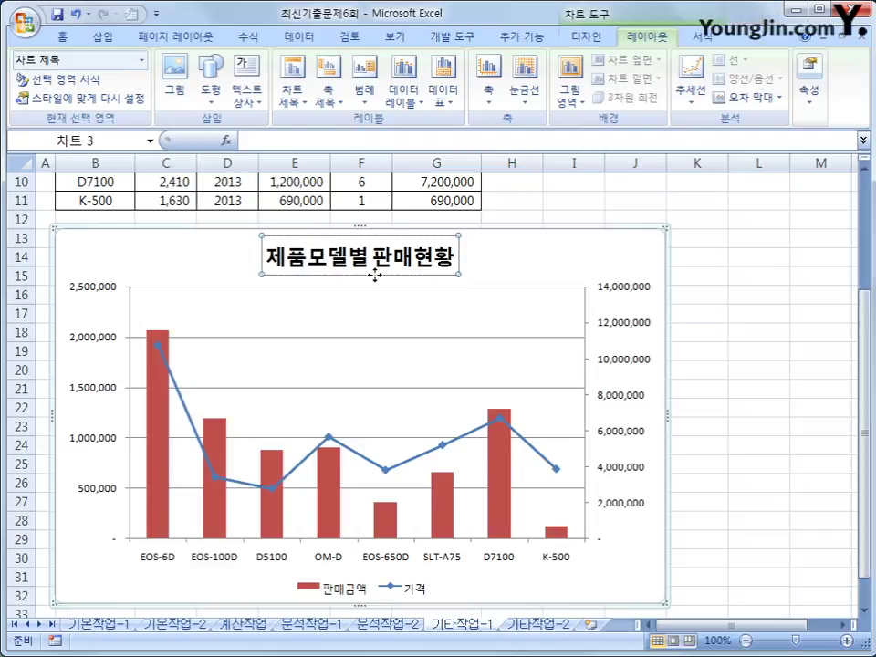
Apply the 보통 효과 - 강조 3 shape style to the chart title.
click(698, 38)
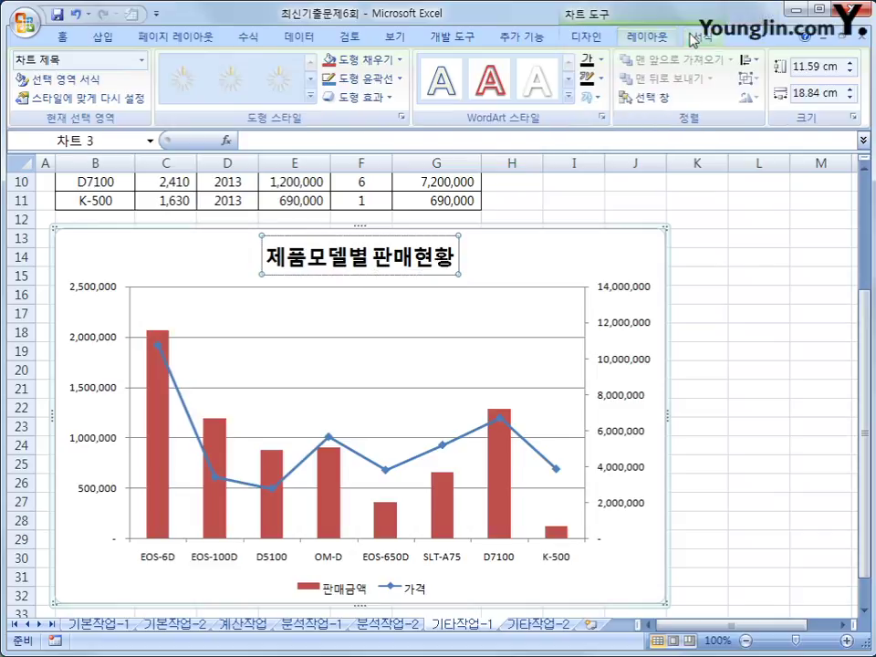
click(311, 98)
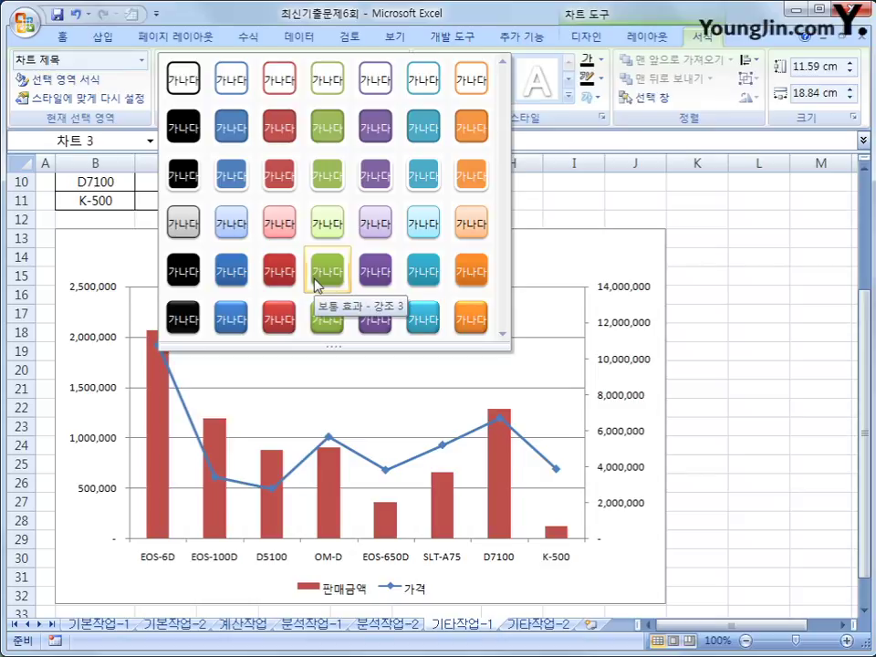
click(316, 286)
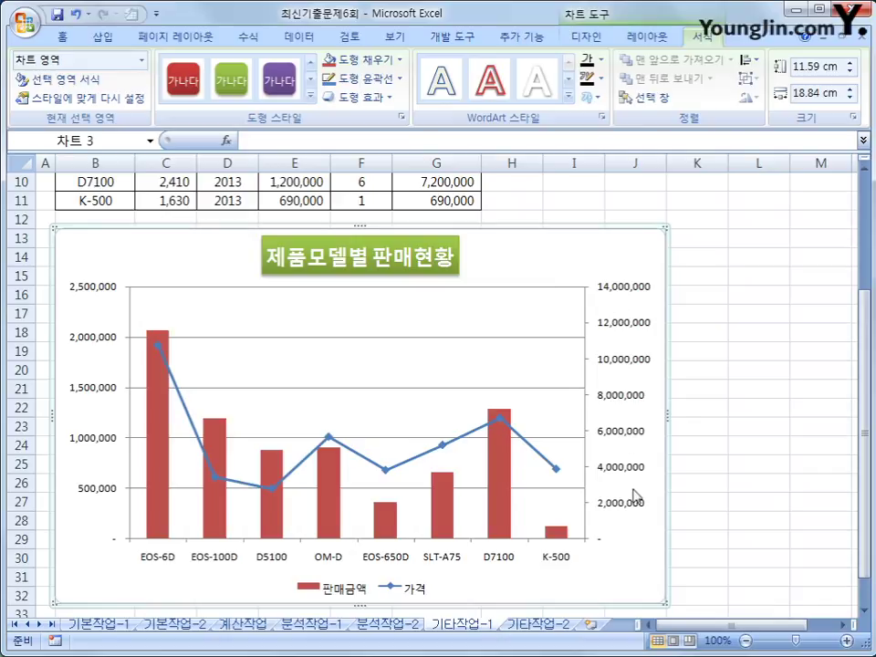
Set the secondary vertical axis display unit to 10000 with its unit label shown, and deselect the chart.
click(621, 330)
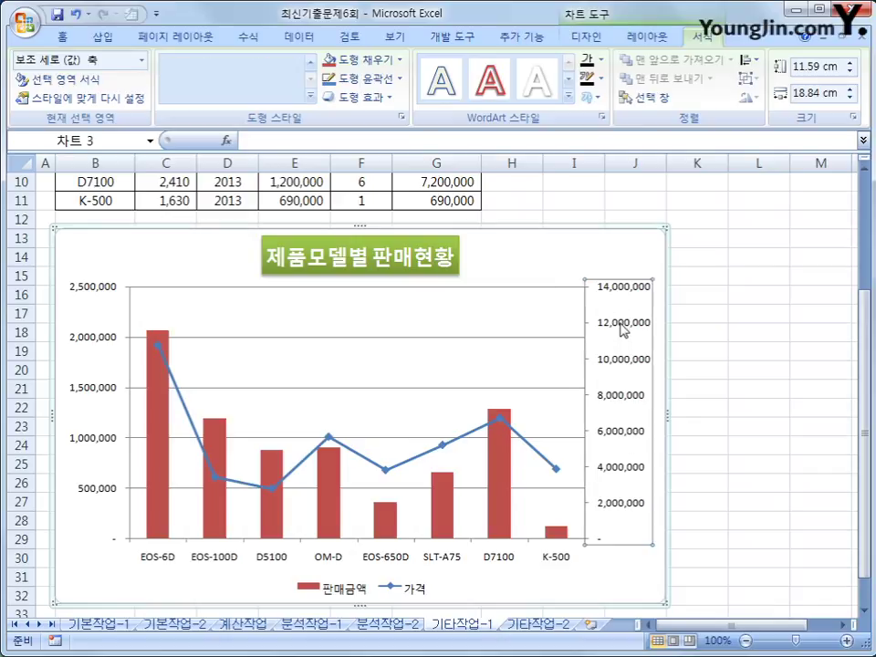
right_click(622, 329)
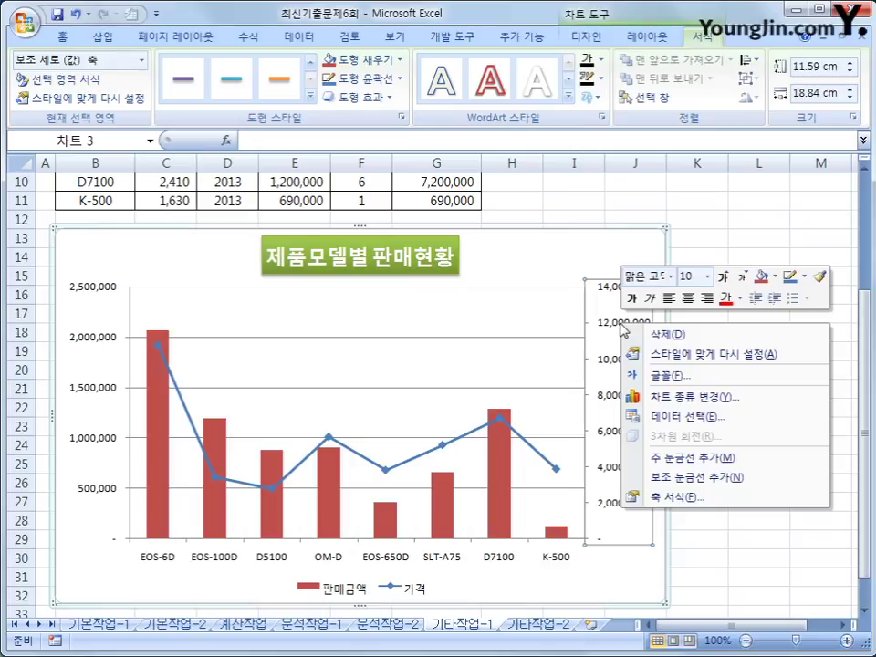
click(666, 496)
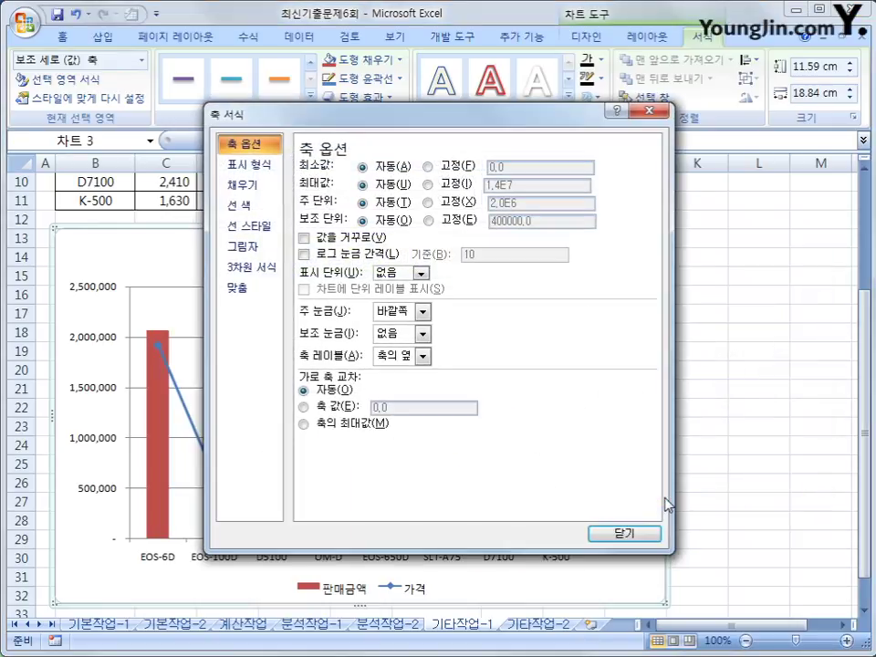
click(421, 273)
click(413, 330)
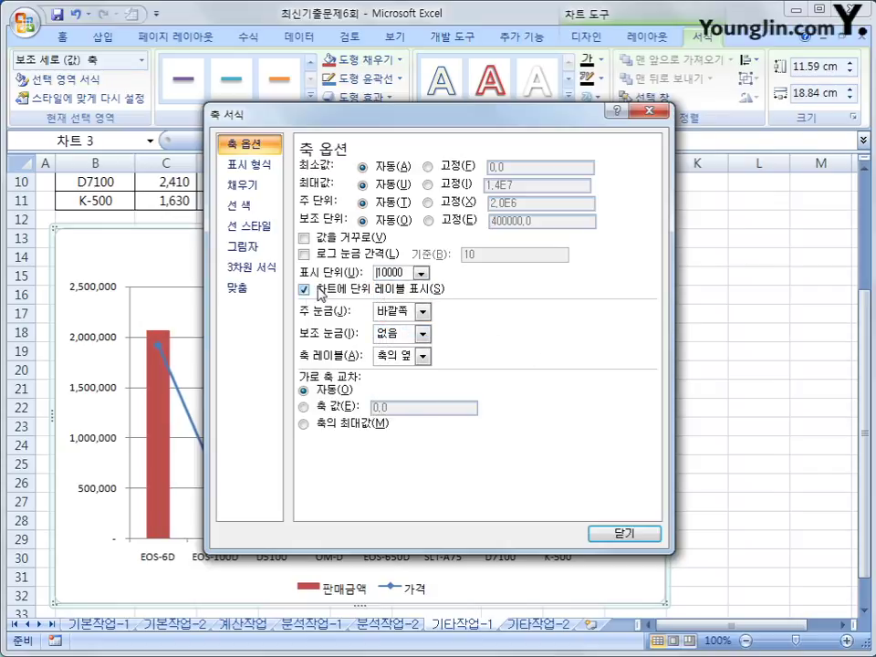
click(645, 533)
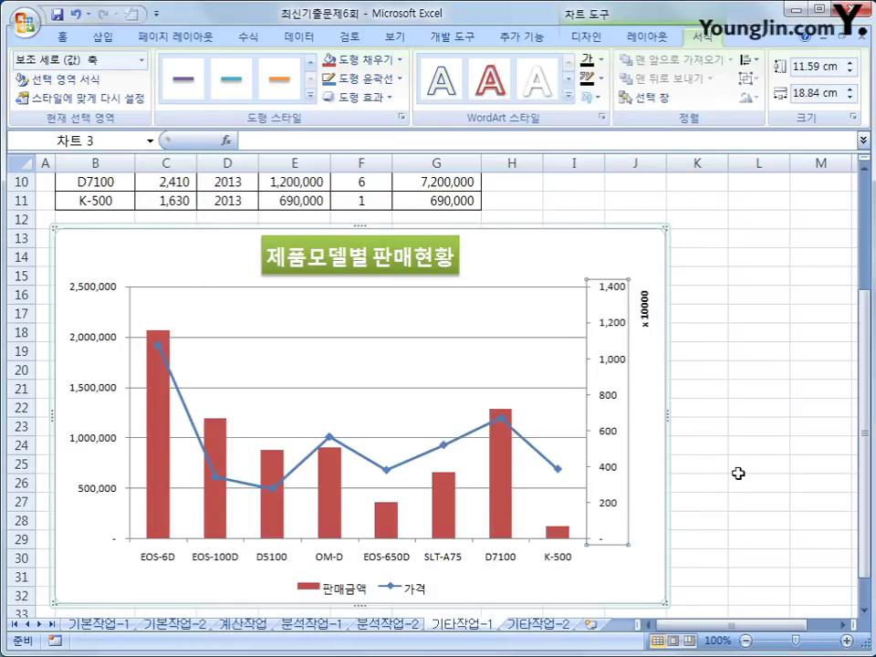
click(739, 473)
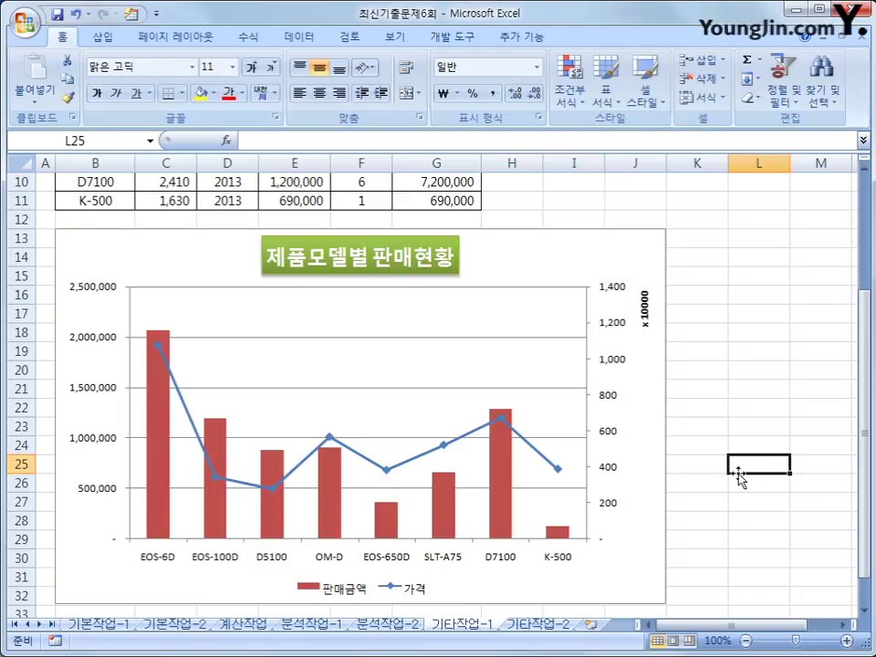
Apply the centre inner (안쪽) shadow preset to the chart area and deselect the chart.
click(533, 262)
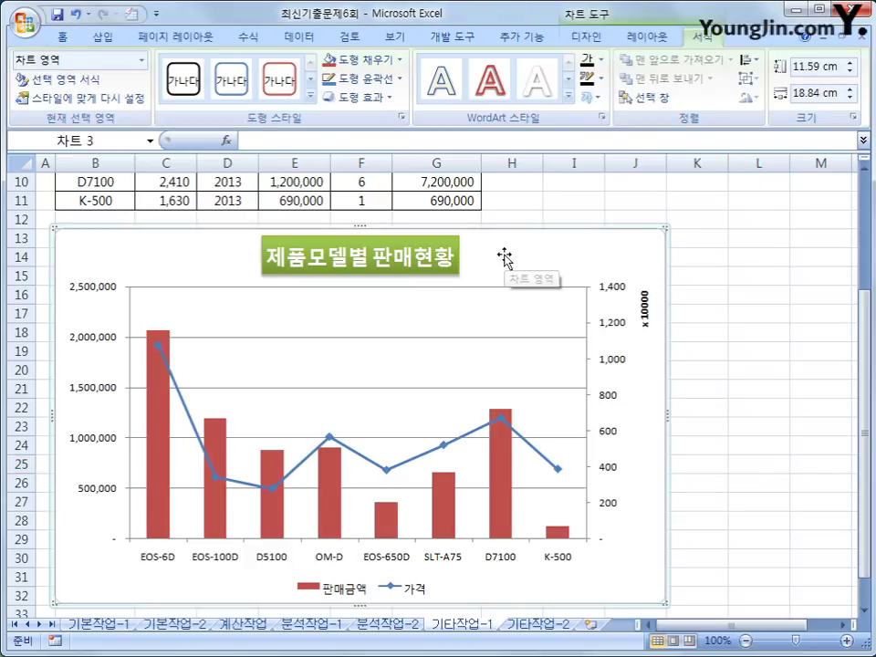
right_click(509, 257)
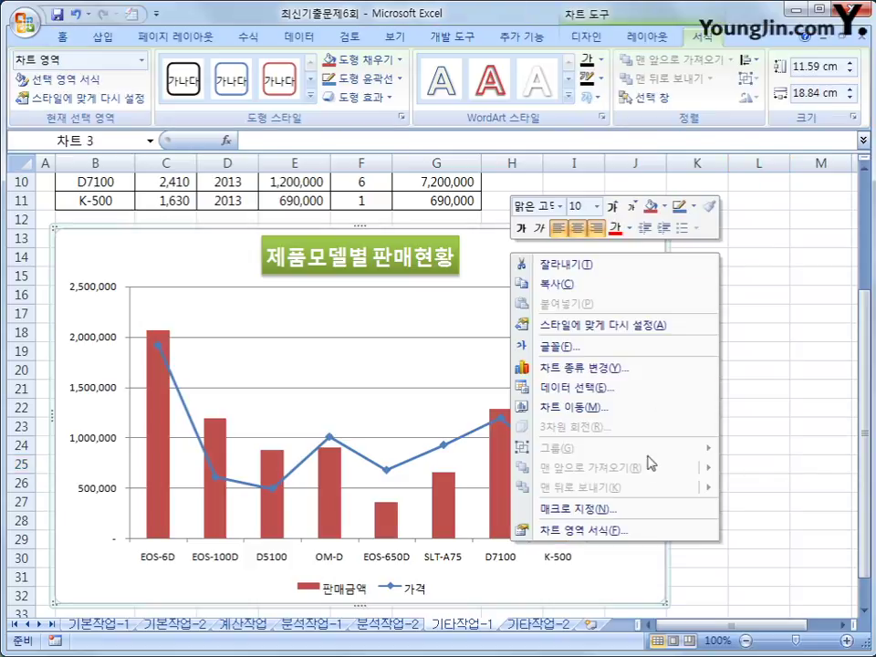
click(632, 531)
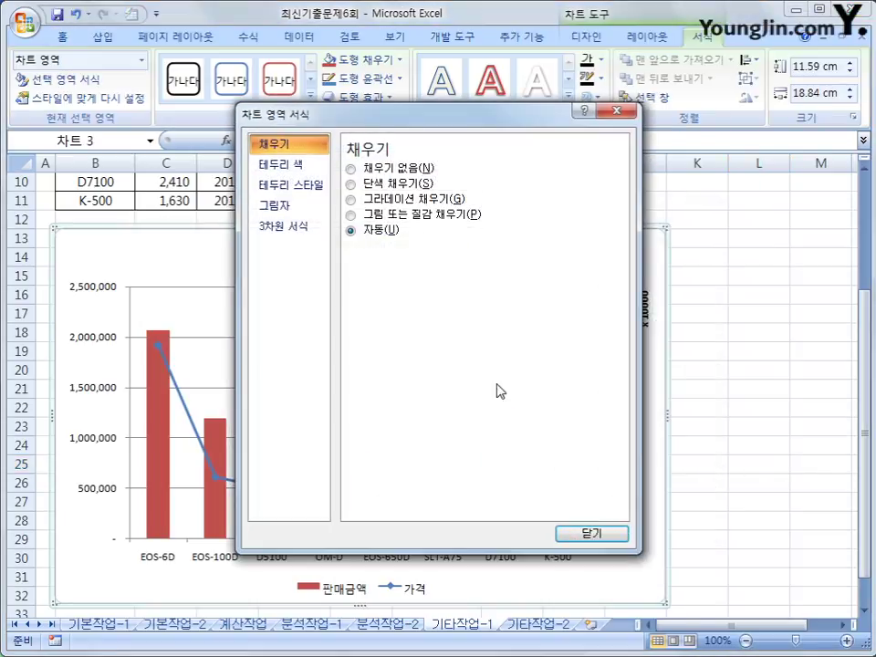
click(307, 212)
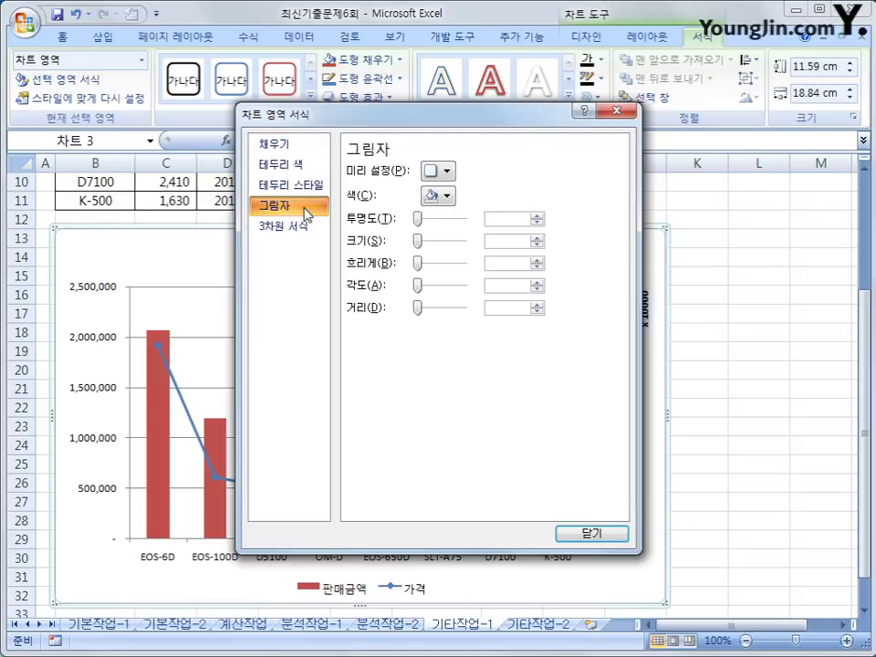
click(436, 171)
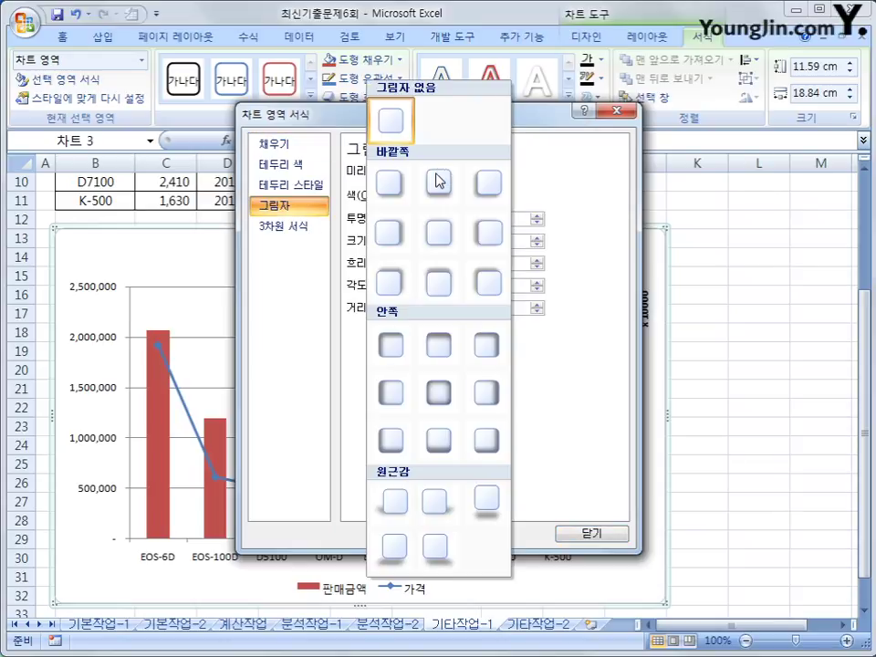
click(438, 394)
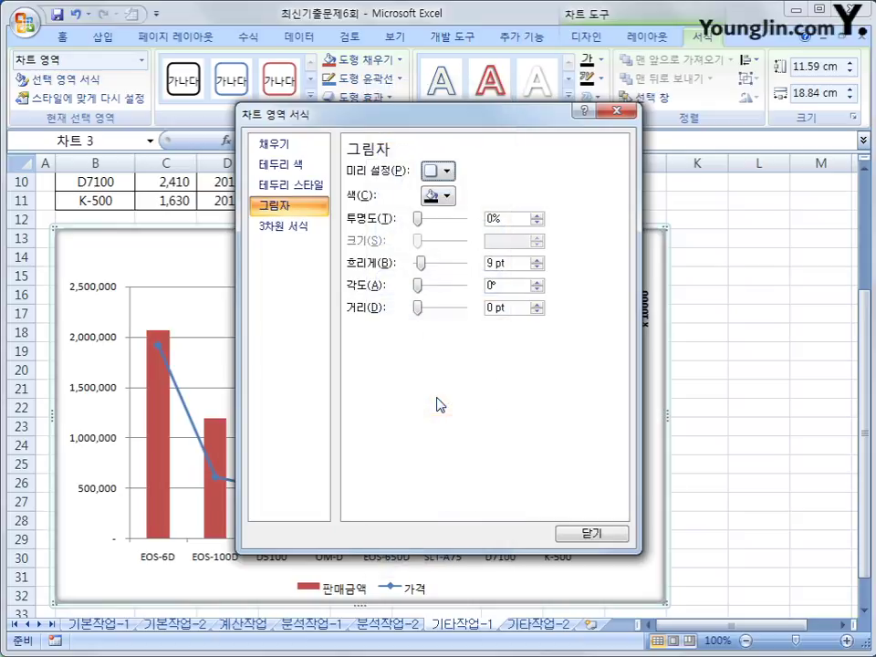
click(577, 535)
click(763, 482)
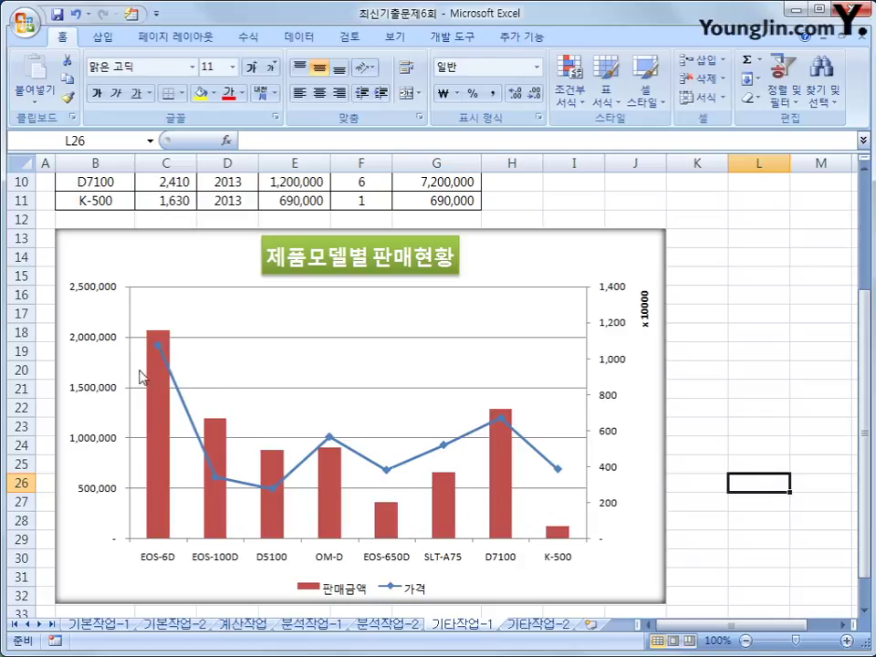
Add a data label to only the EOS-6D point of the 가격 line series and position it above the point.
click(159, 347)
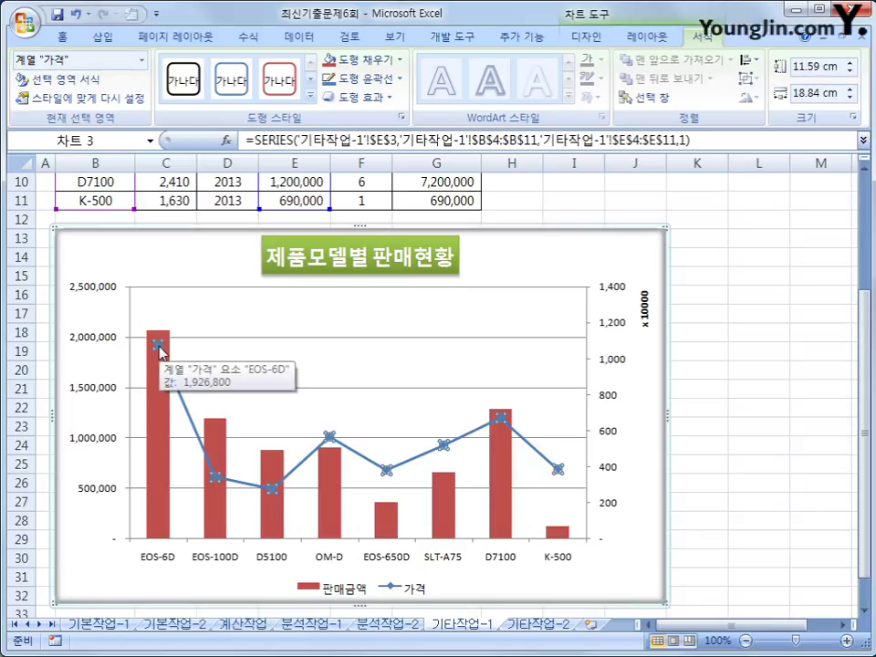
click(159, 347)
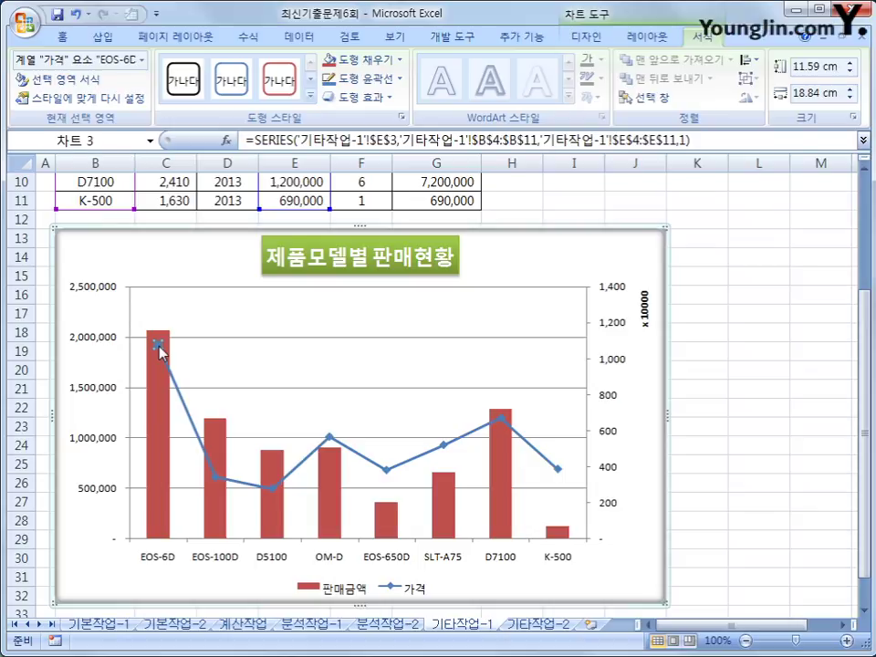
right_click(159, 349)
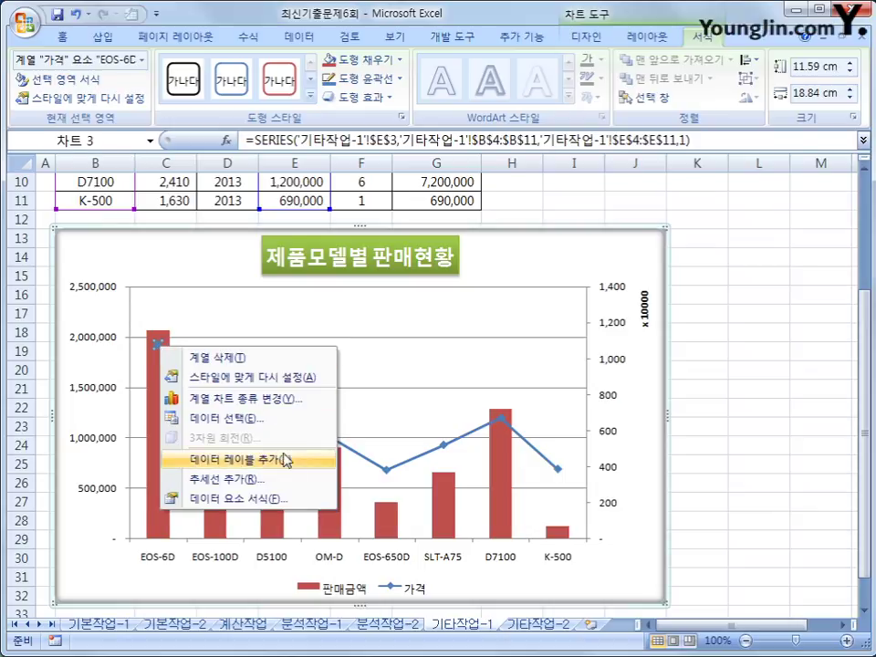
click(305, 465)
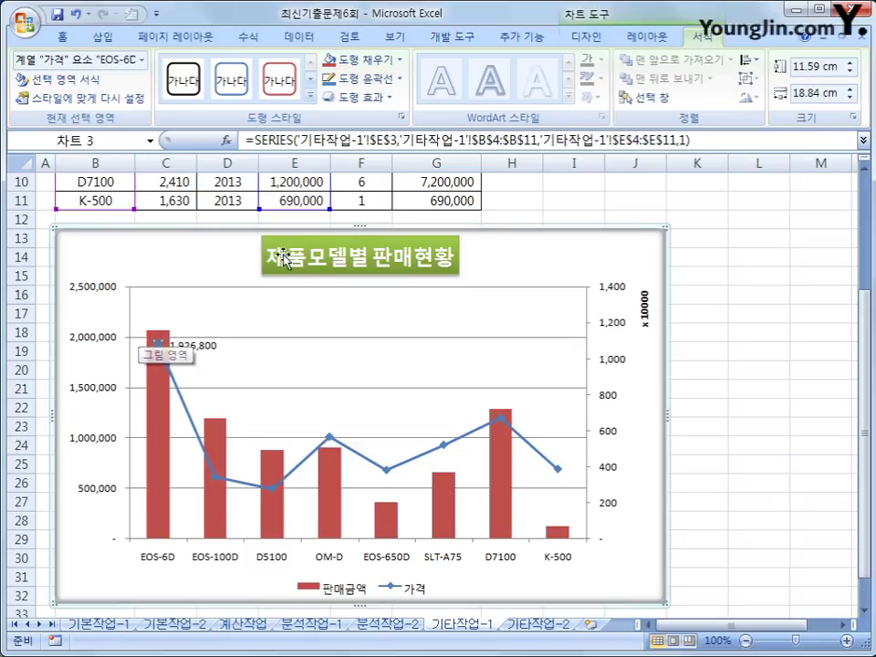
click(650, 39)
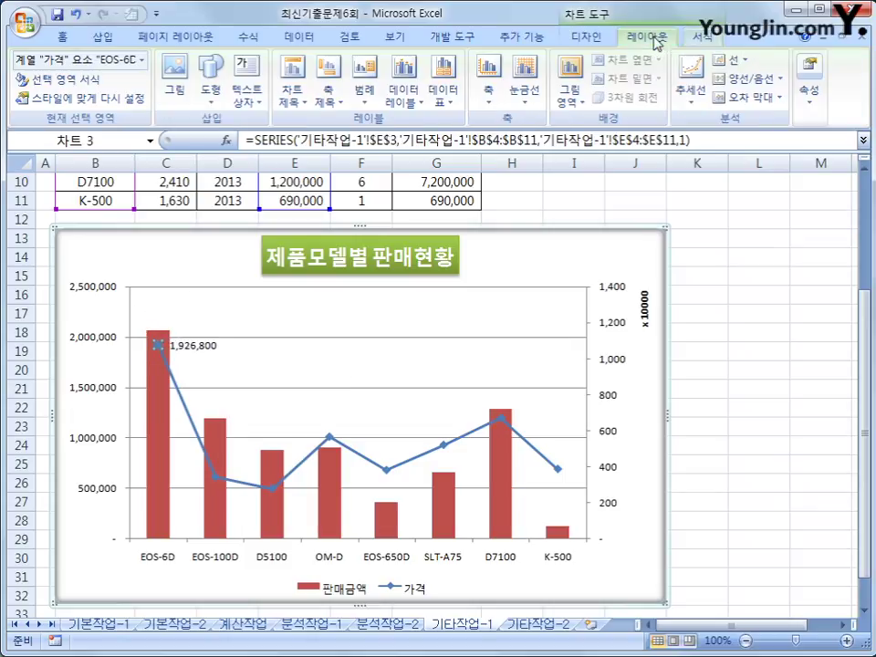
click(406, 103)
click(452, 306)
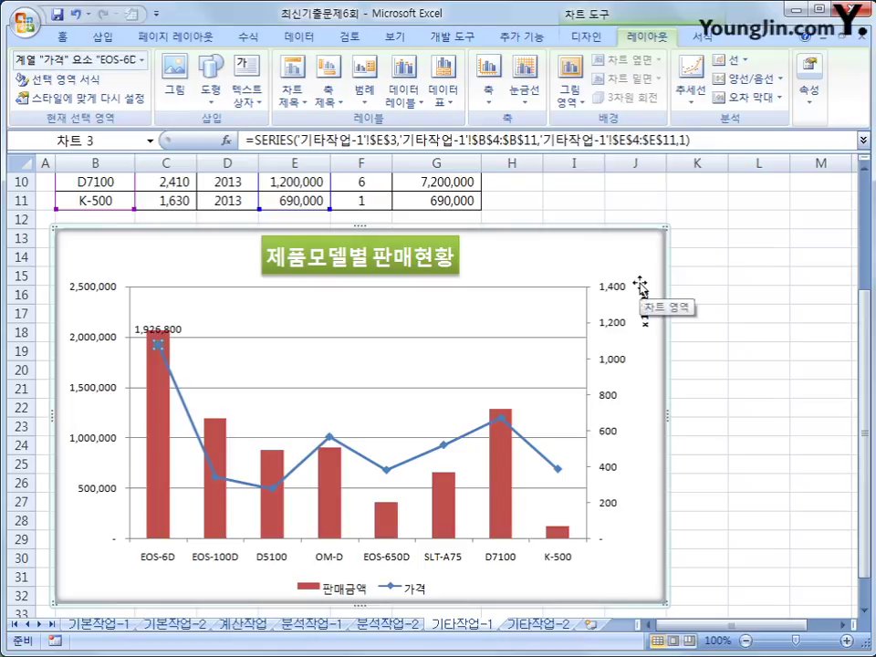
On the 기타작업-2 sheet, enable design mode and open the Click event procedure of the 제품검색 command button.
click(526, 624)
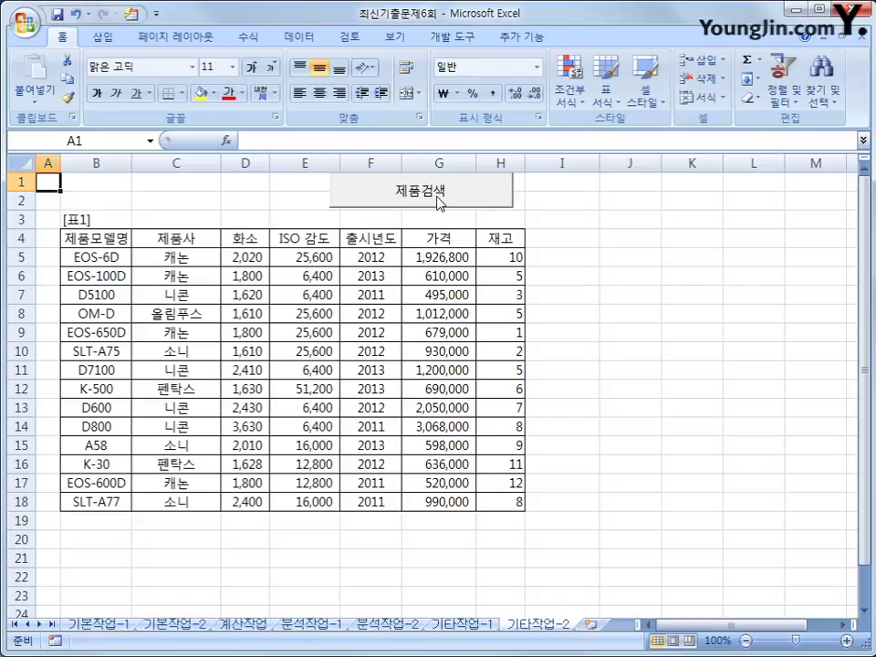
click(451, 36)
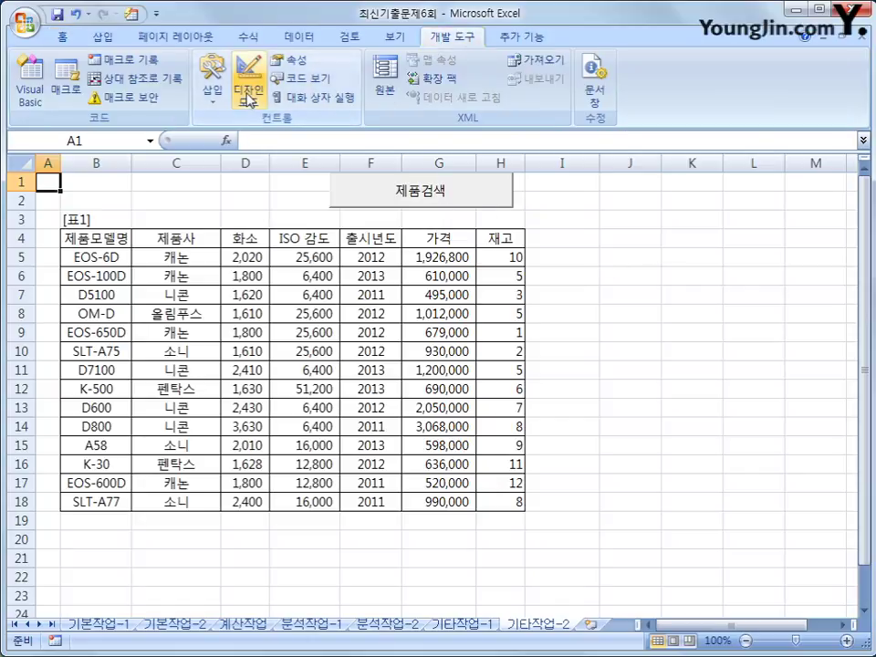
click(249, 96)
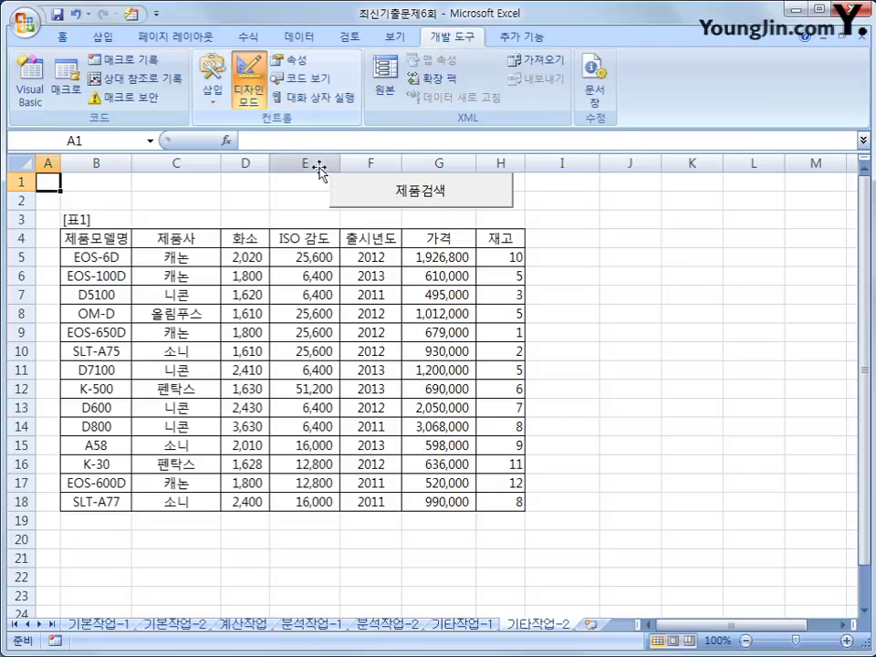
click(391, 201)
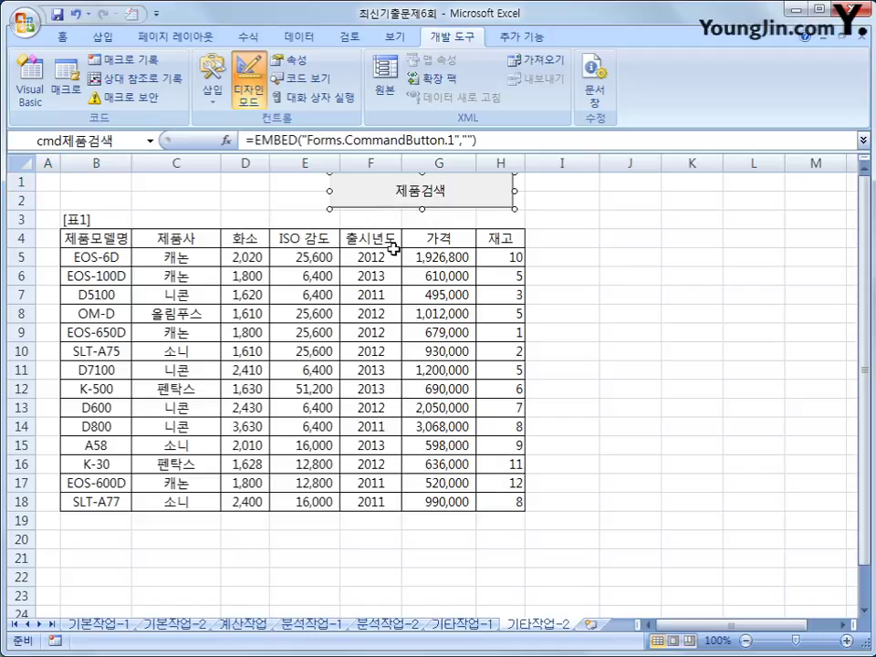
double_click(408, 194)
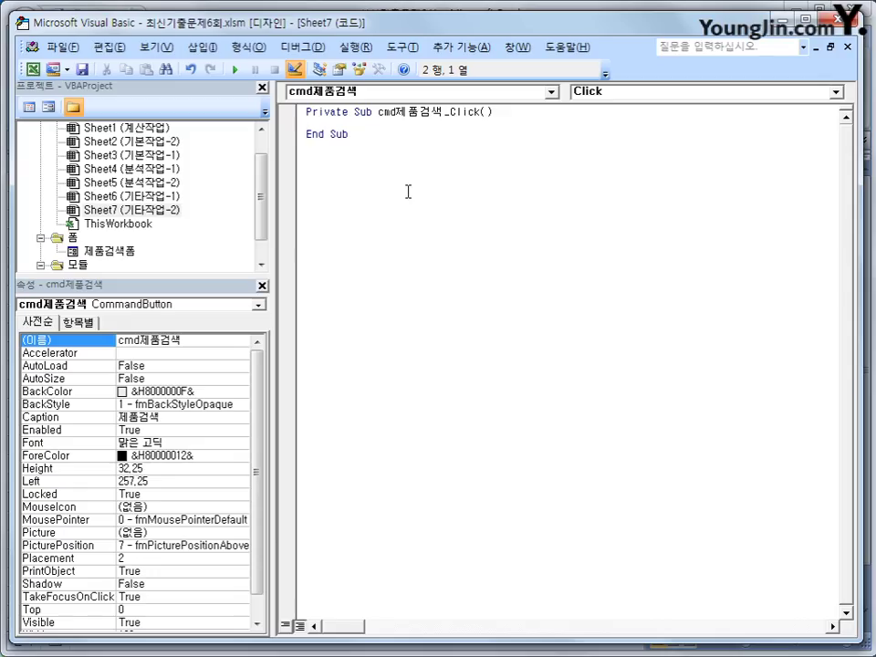
Write 제품검색폼.Show inside the cmd제품검색_Click procedure.
key(Tab)
text(제품검색폼)
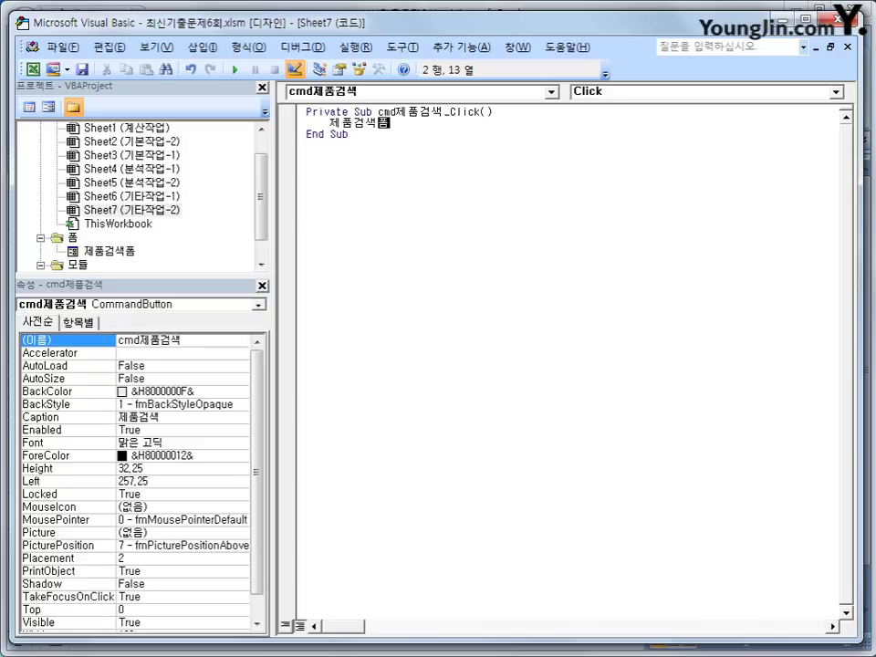
text(.show)
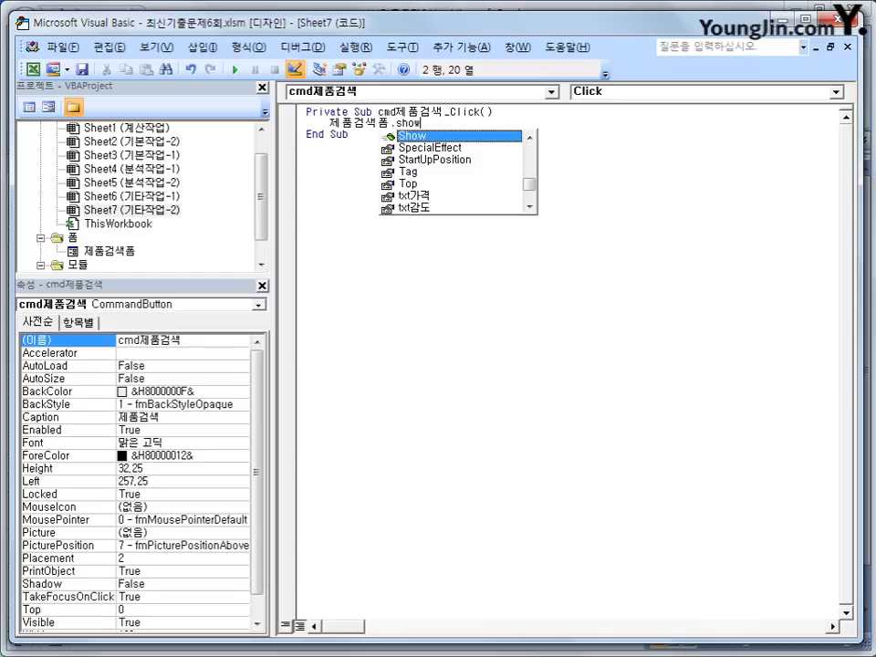
key(Tab)
click(408, 192)
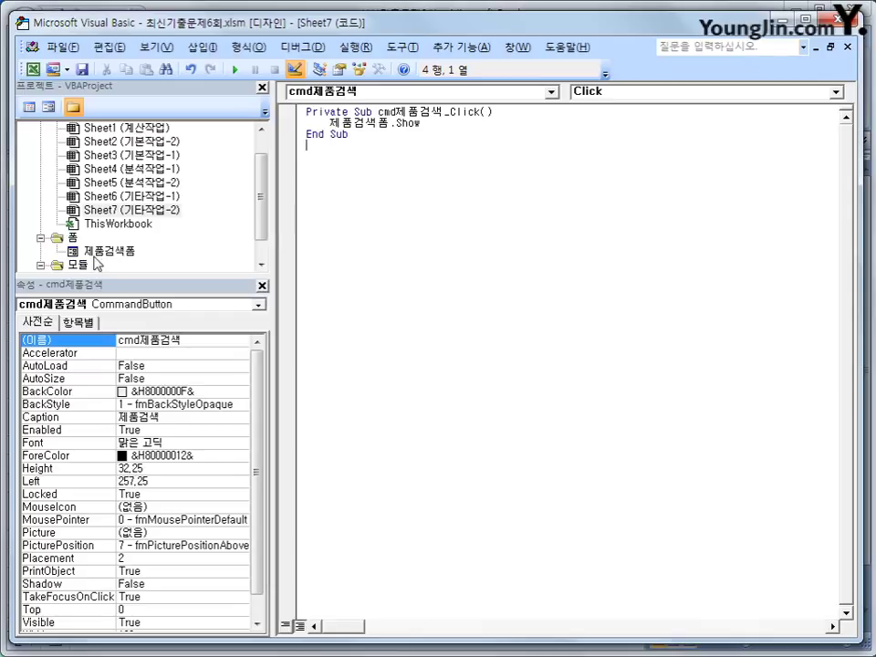
Open the code of the 제품검색폼 user form and create its UserForm_Initialize procedure.
double_click(97, 251)
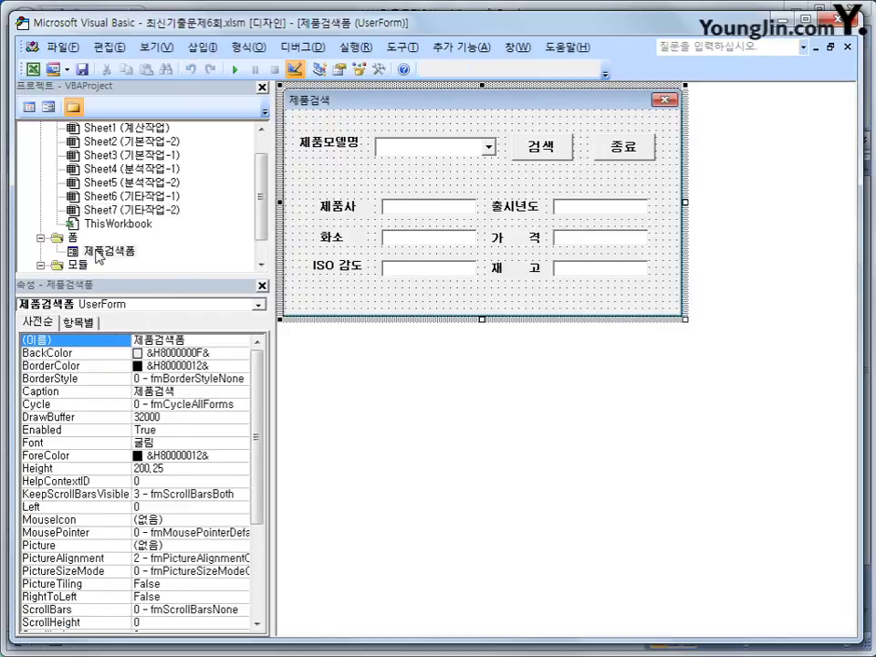
click(30, 107)
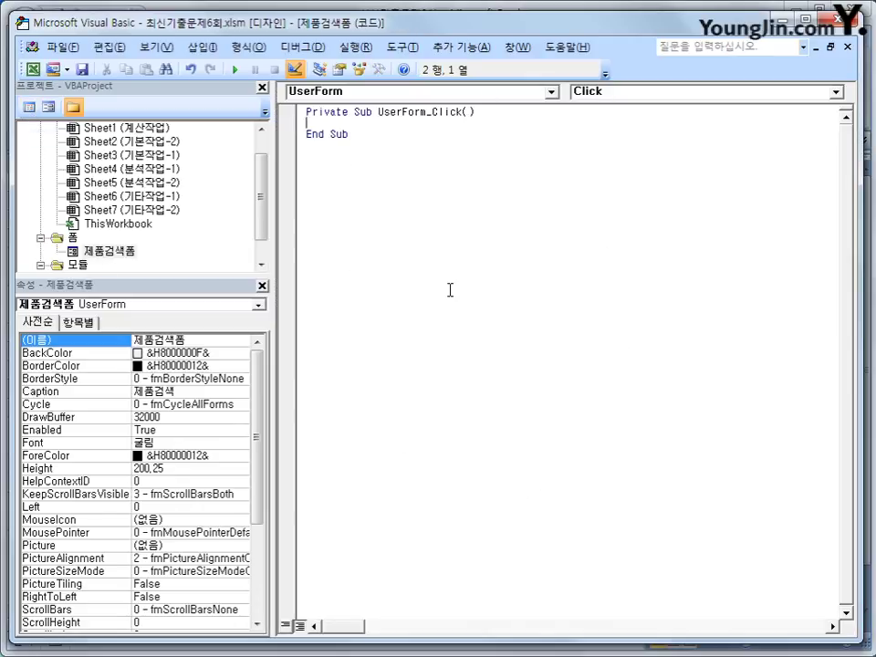
click(490, 95)
click(407, 219)
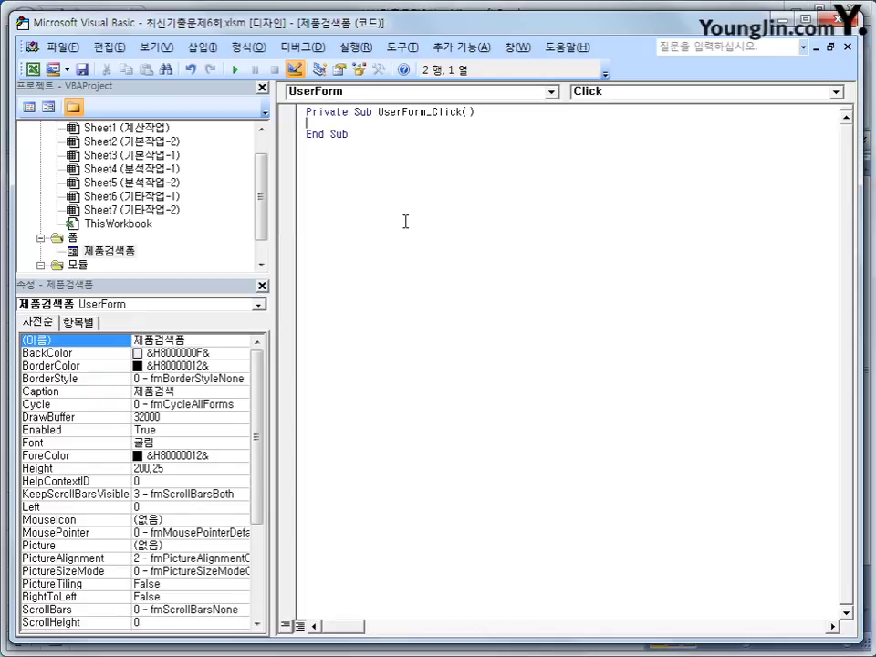
click(617, 92)
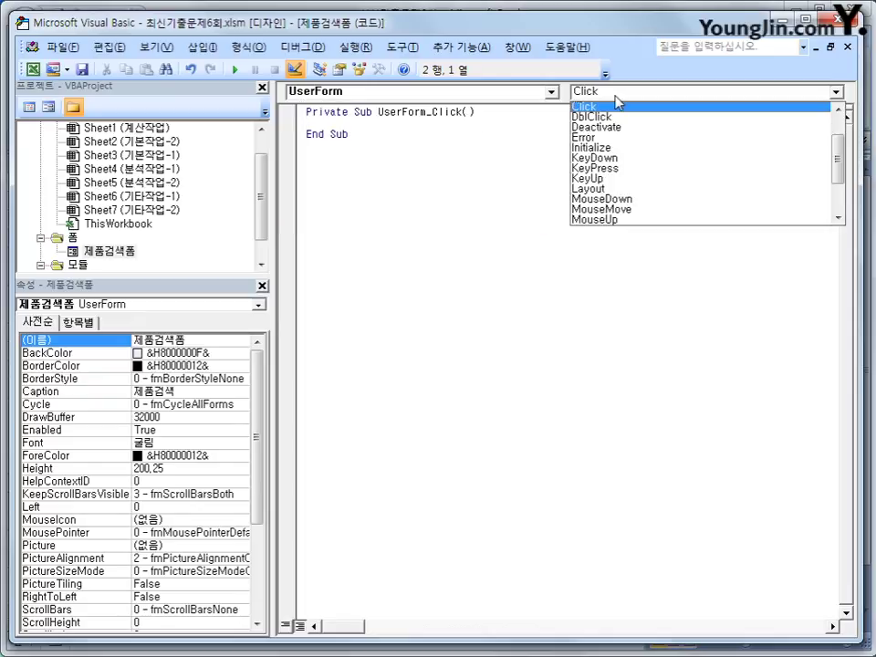
click(594, 148)
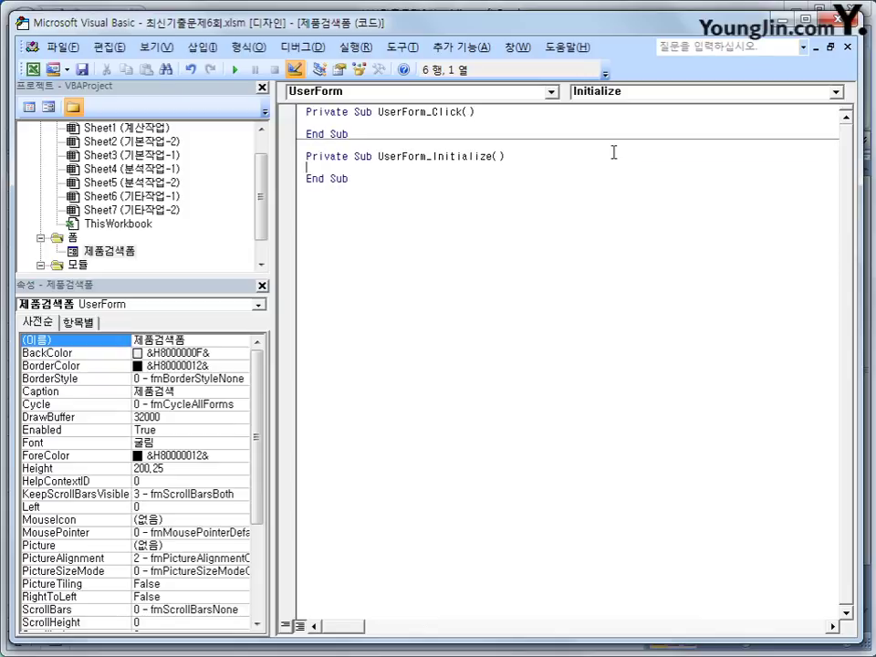
In UserForm_Initialize, set the combo box source with cmb제품모델.RowSource = "B5:B18".
key(Tab)
text(cmb제품모델)
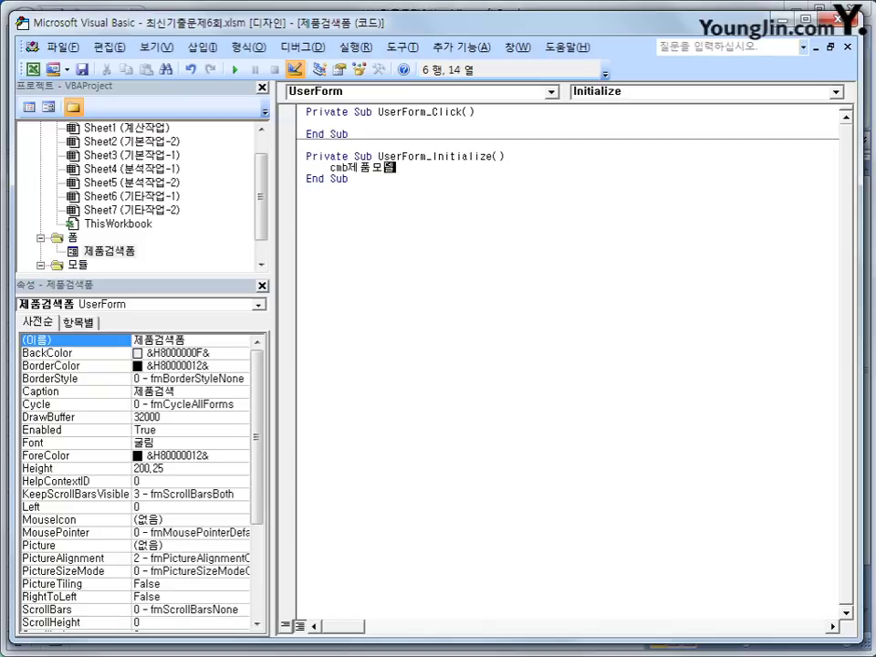
text(.ro)
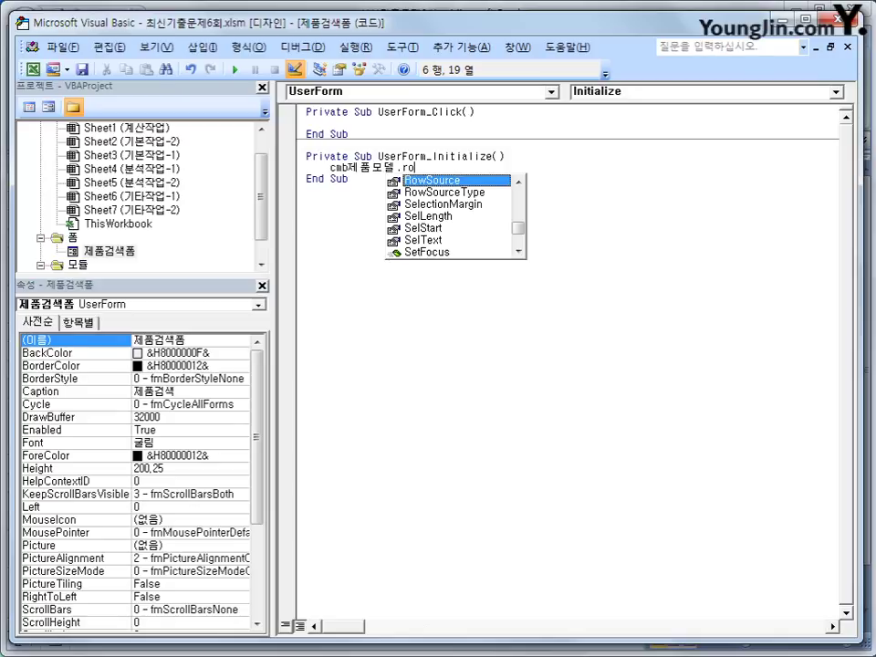
text(w)
key(Tab)
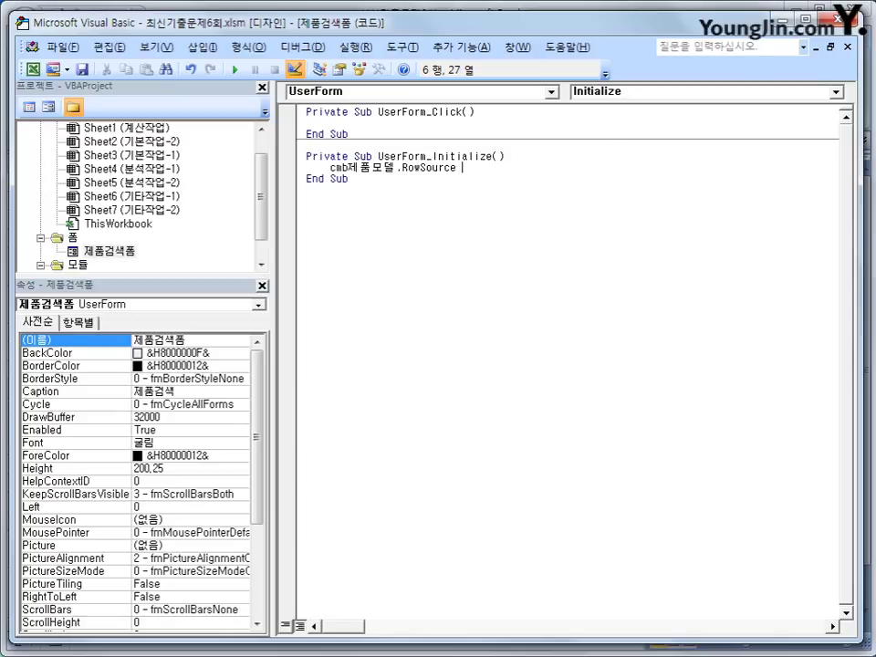
text(= "B5:B18")
click(349, 179)
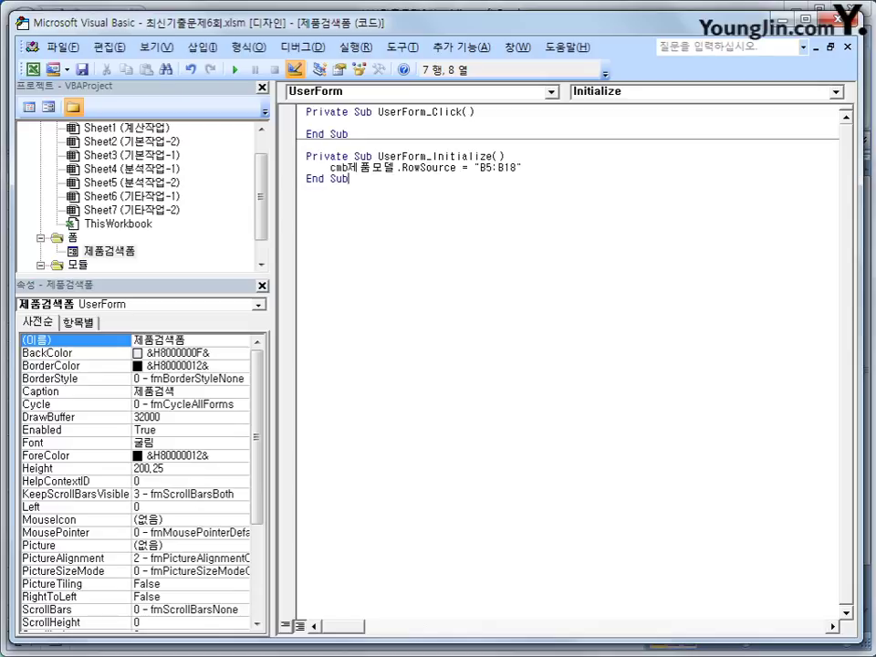
Create the cmd종료_Click procedure for the form's 종료 button and write Unload Me in it.
key(Return)
click(348, 93)
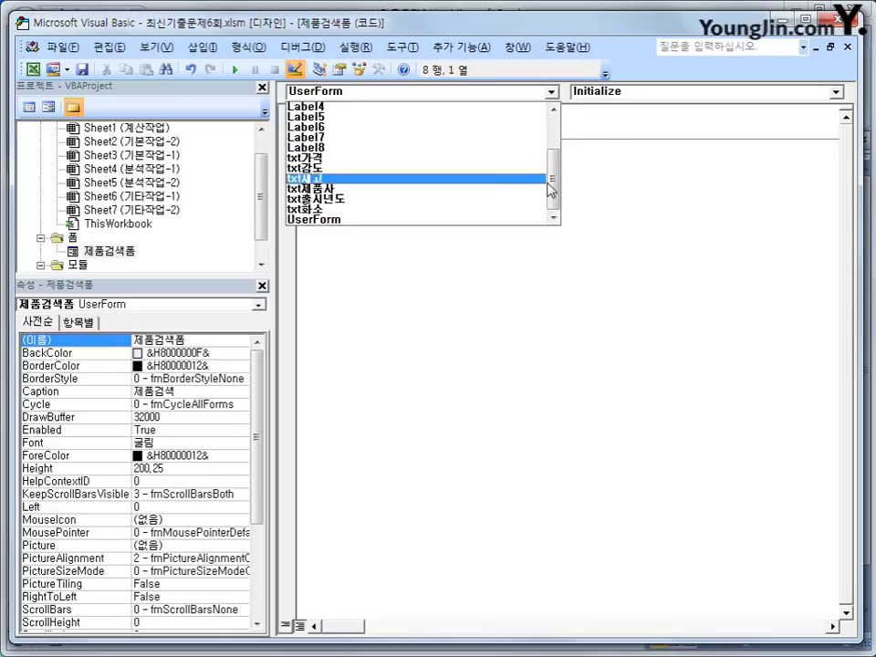
scroll(567, 127, up, 5)
click(450, 141)
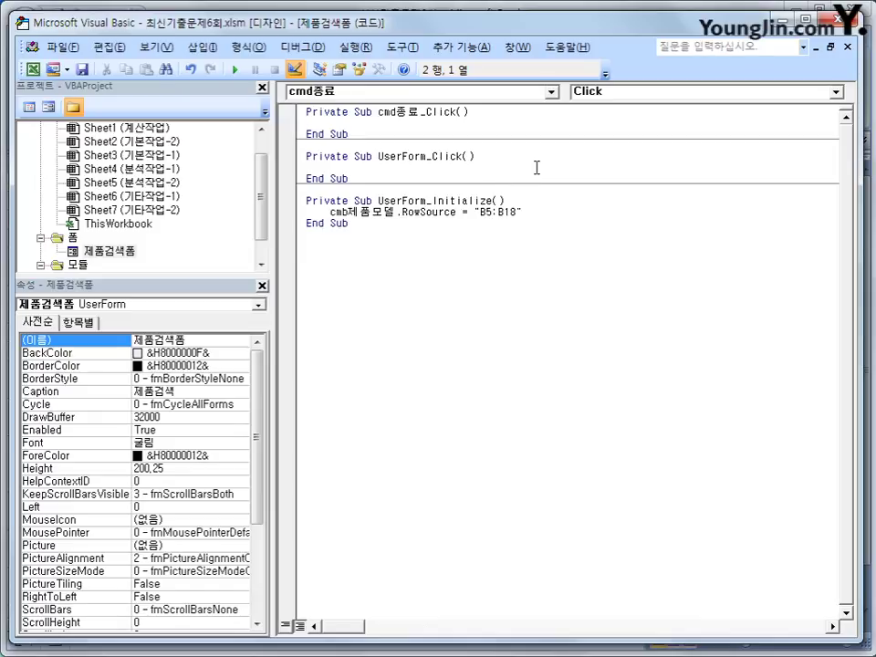
key(Tab)
text(unload me)
key(Return)
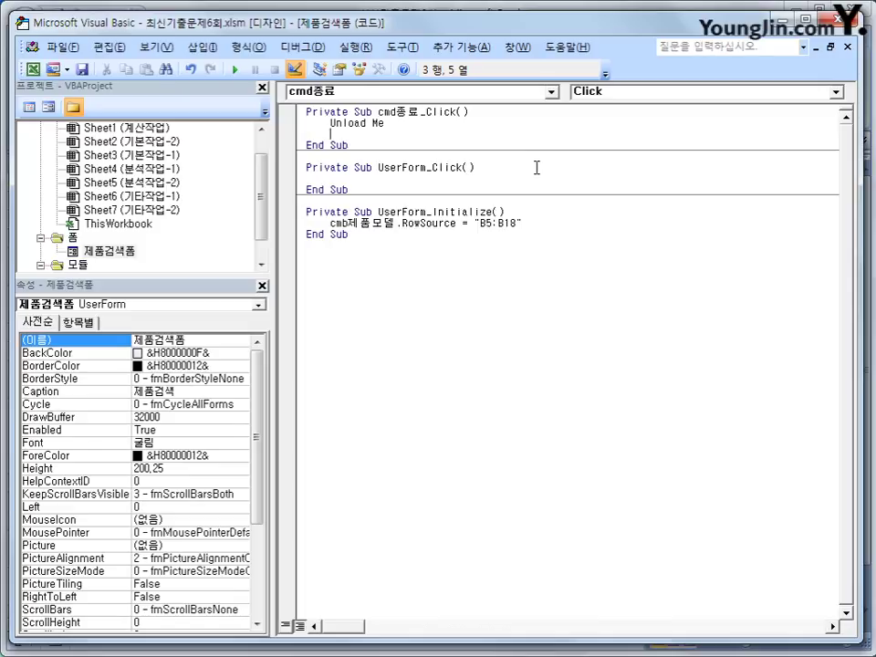
Above Unload Me in the cmd종료_Click procedure, add the line MsgBox Now(), , "제품검색을 마칩니다".
key(Return)
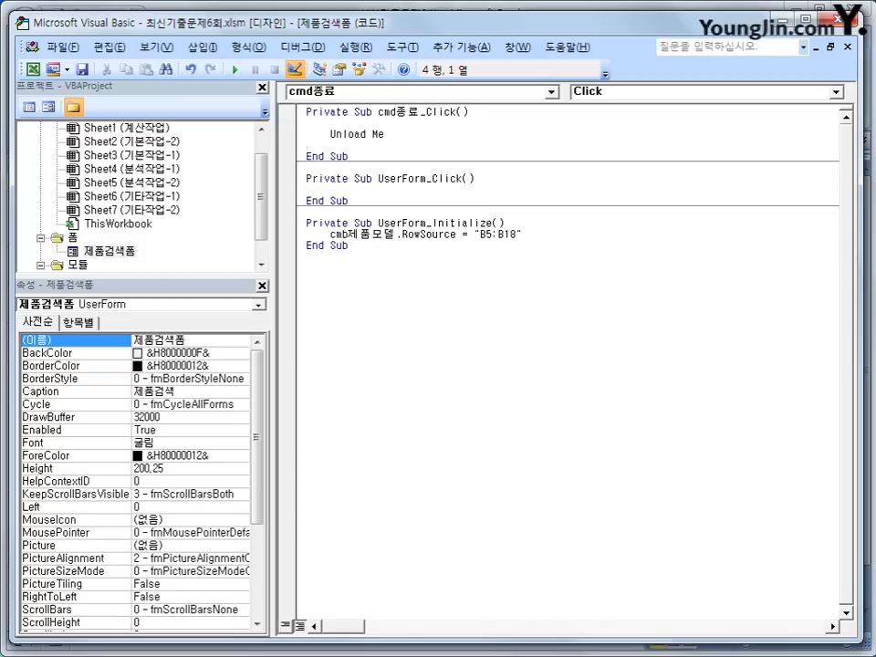
key(Up)
key(Up)
text(msgbox)
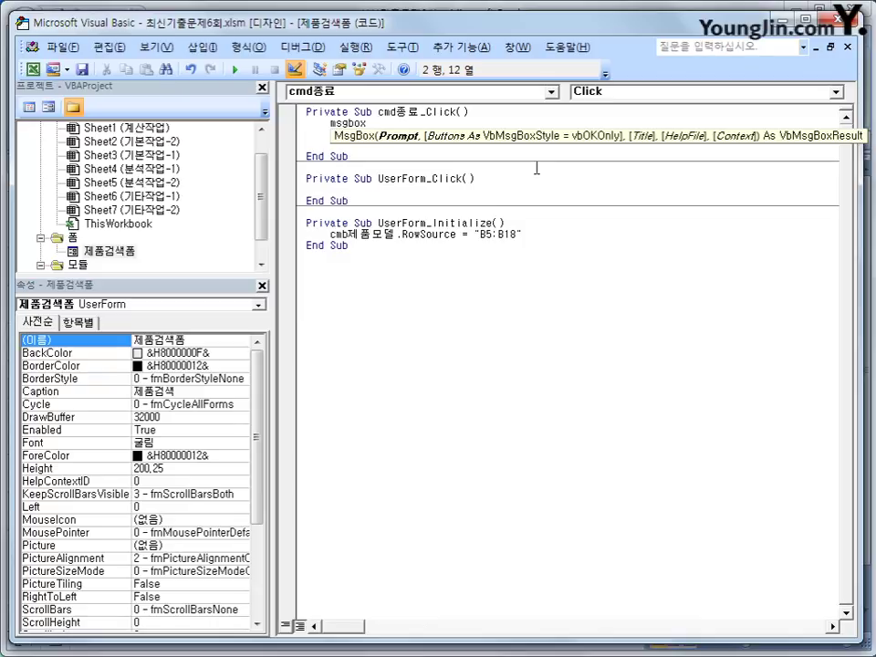
text(now(),)
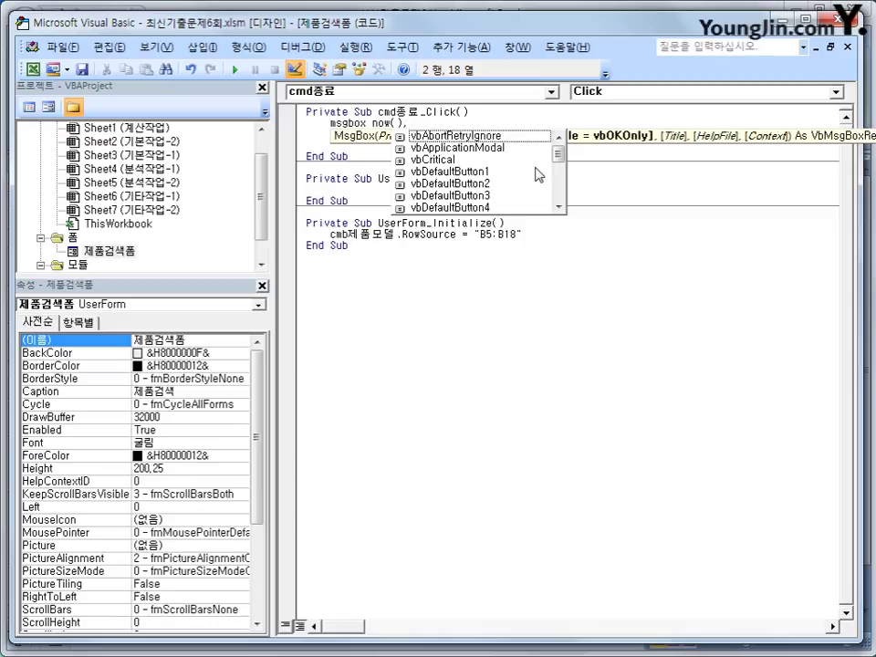
text(,)
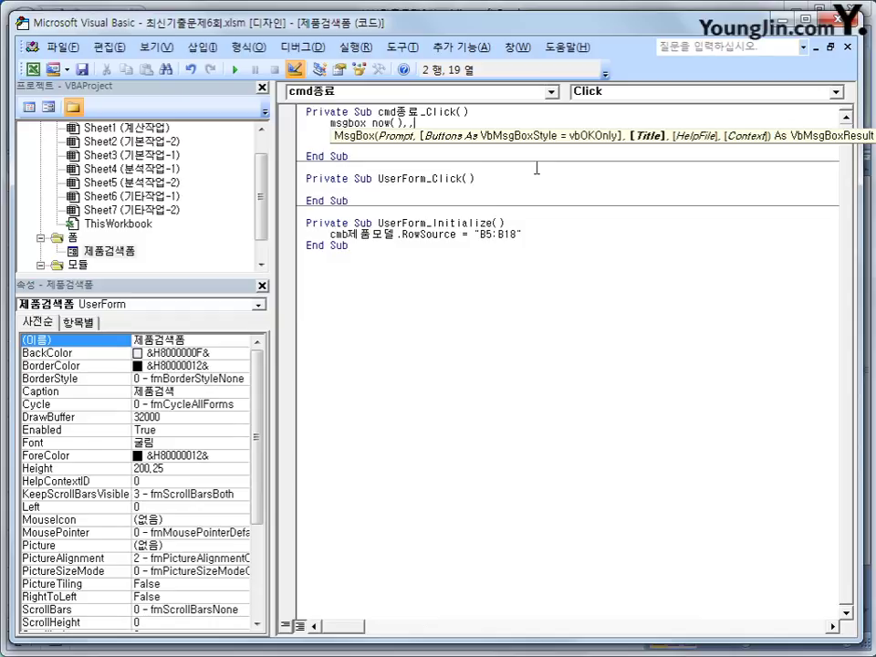
text("제품검사색으을 마칩니다)
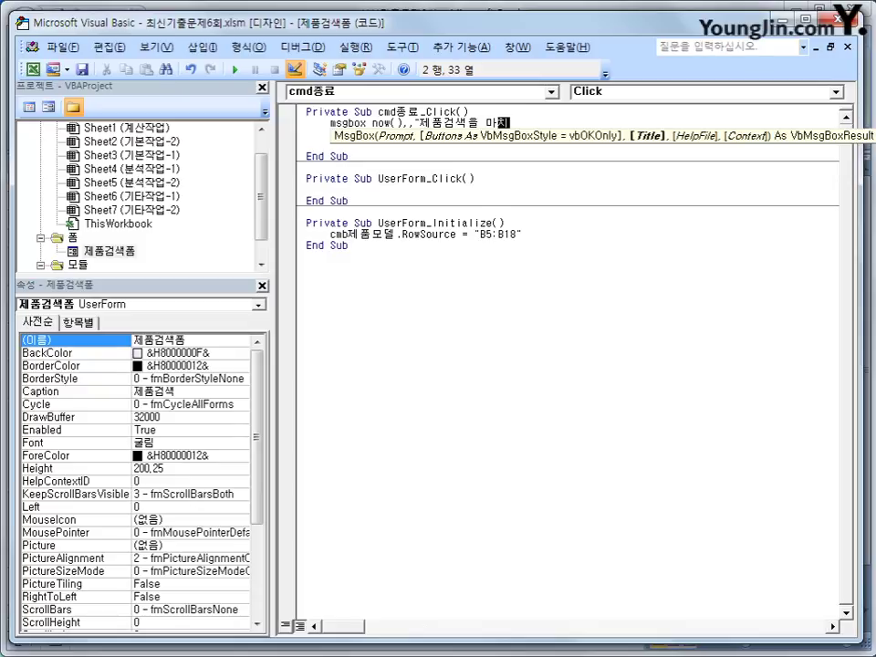
text(.)
key(BackSpace)
text(")
key(Return)
text(Unload Me)
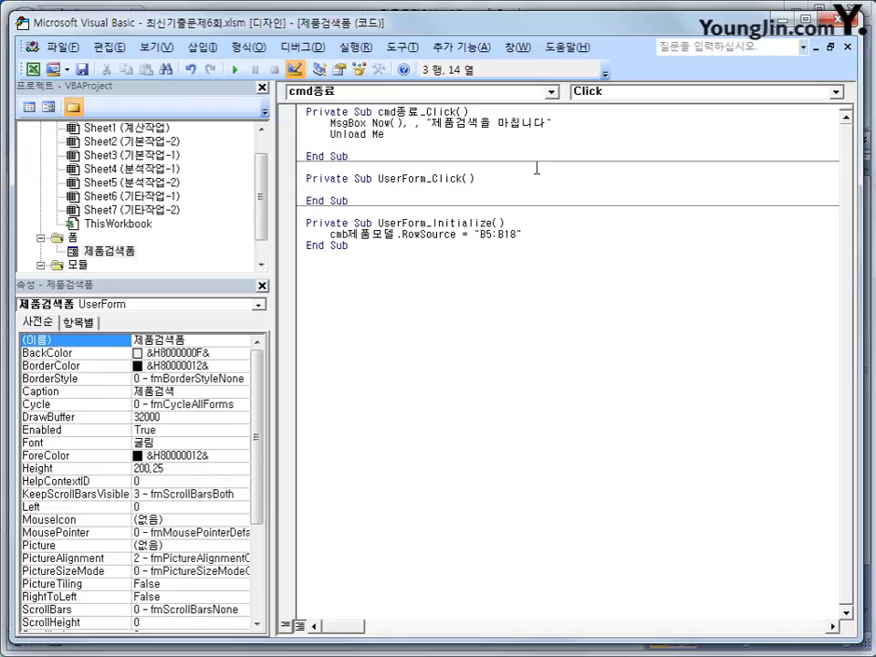
Switch to the Excel sheet, turn off design mode, and open the 제품검색 form with its sheet button.
click(33, 70)
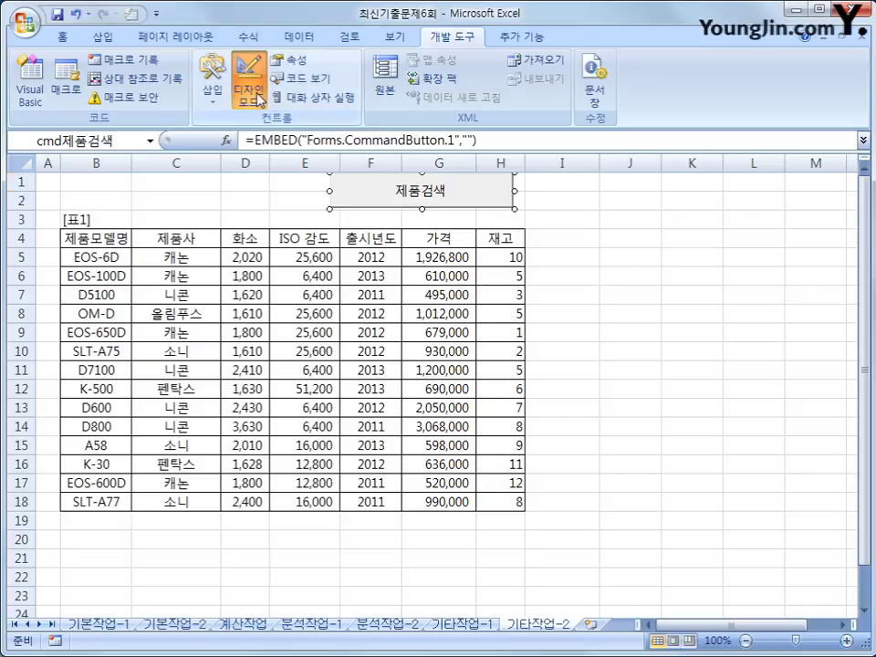
click(639, 312)
click(450, 195)
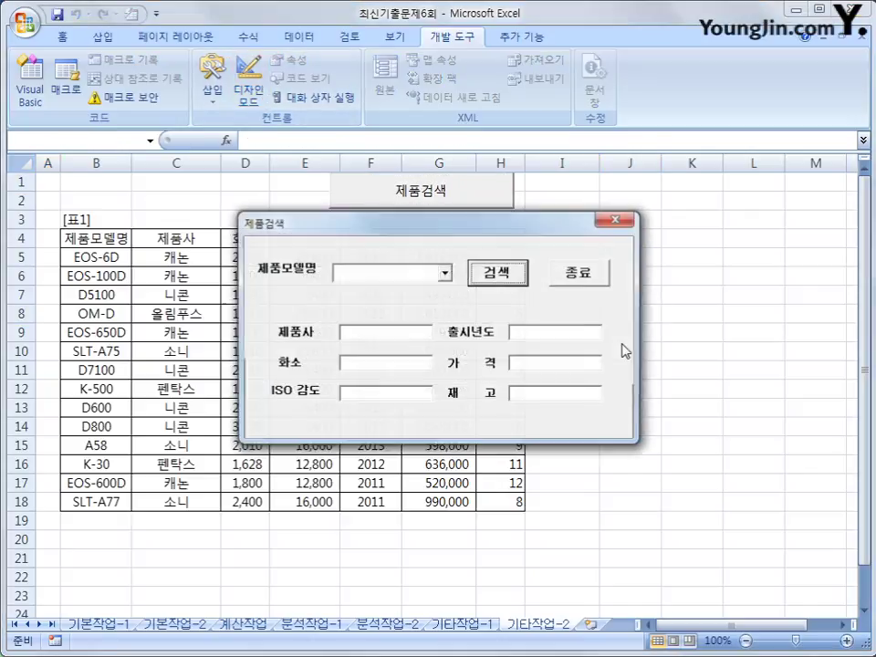
drag(438, 227, 563, 273)
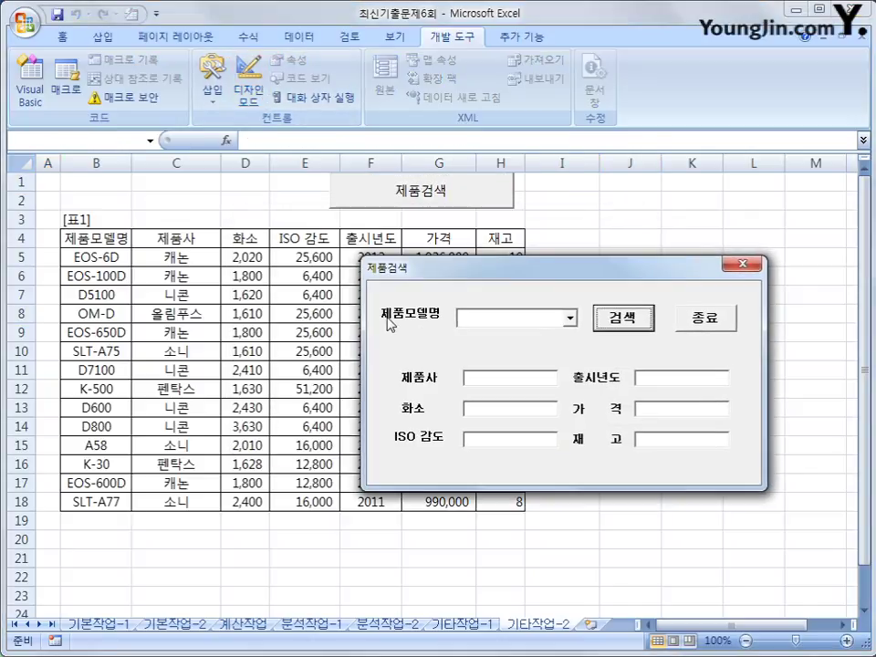
Check the form's 제품모델명 list, then test the 종료 button and dismiss its message box.
click(570, 318)
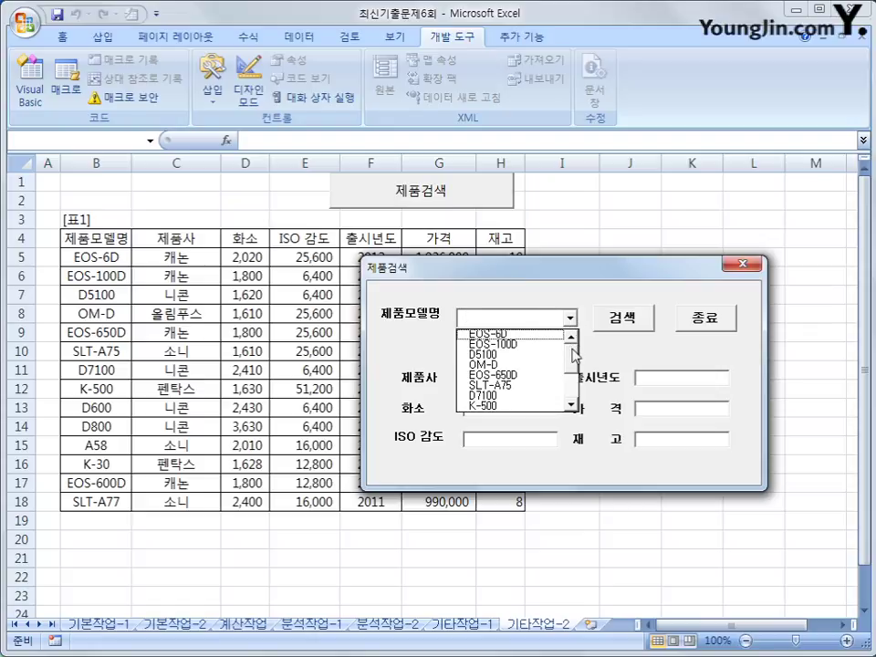
mouse_move(574, 356)
mouse_down()
mouse_move(575, 387)
mouse_move(569, 346)
mouse_move(565, 403)
mouse_move(570, 351)
mouse_up()
click(718, 318)
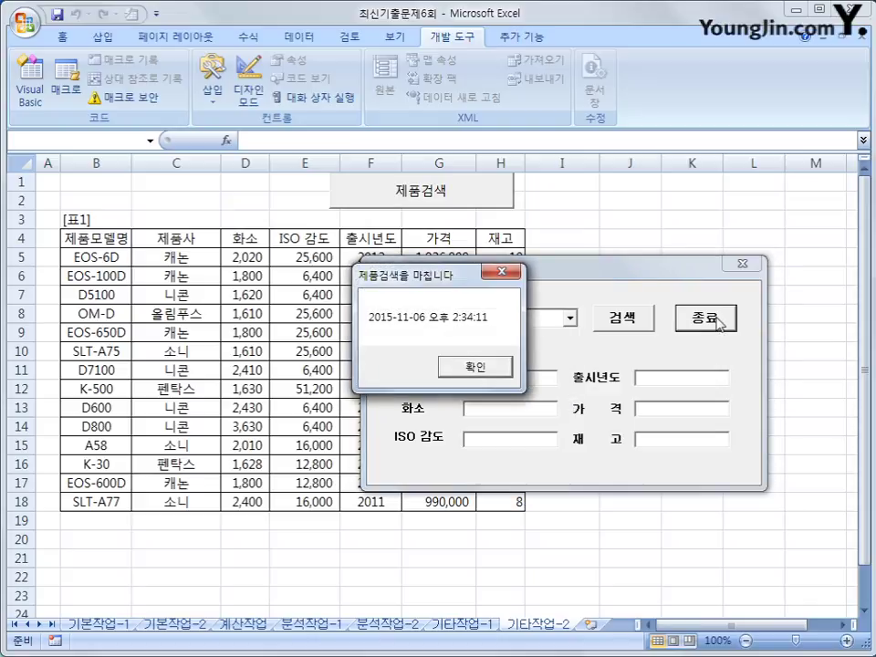
click(498, 369)
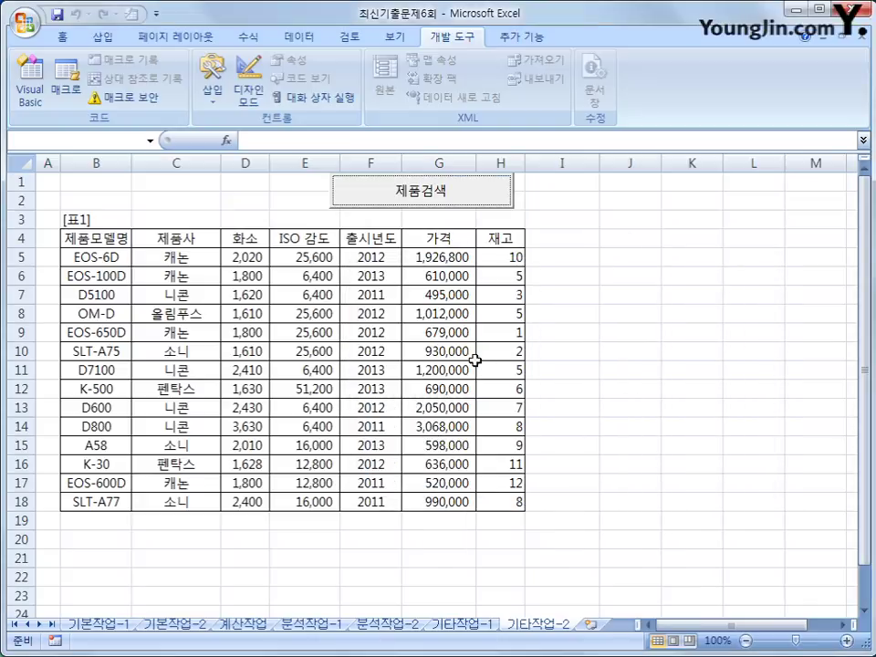
click(670, 401)
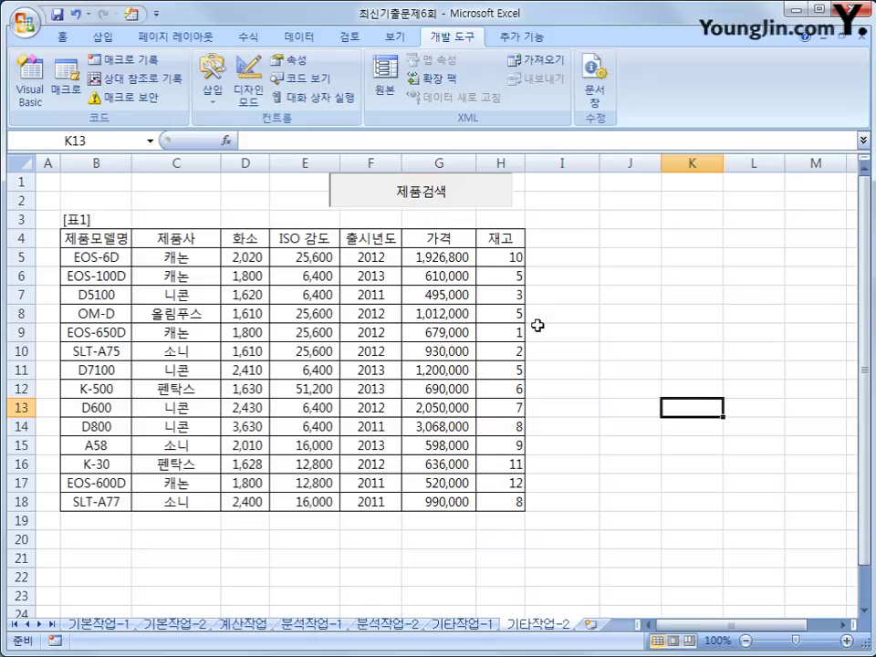
Reopen the 제품검색 form, choose model D5100 and test the 검색 button.
click(617, 292)
click(466, 201)
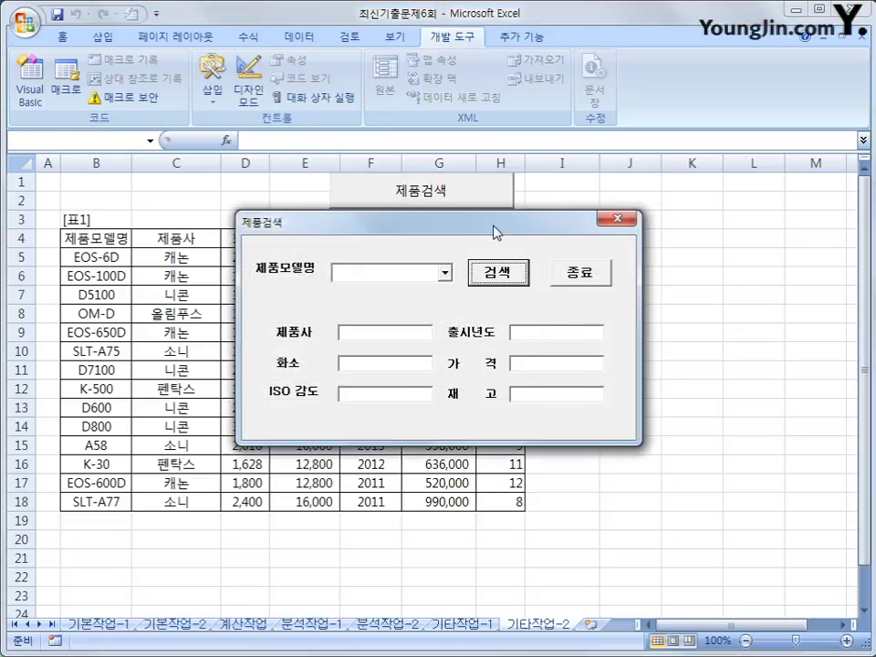
drag(494, 229, 577, 235)
click(530, 282)
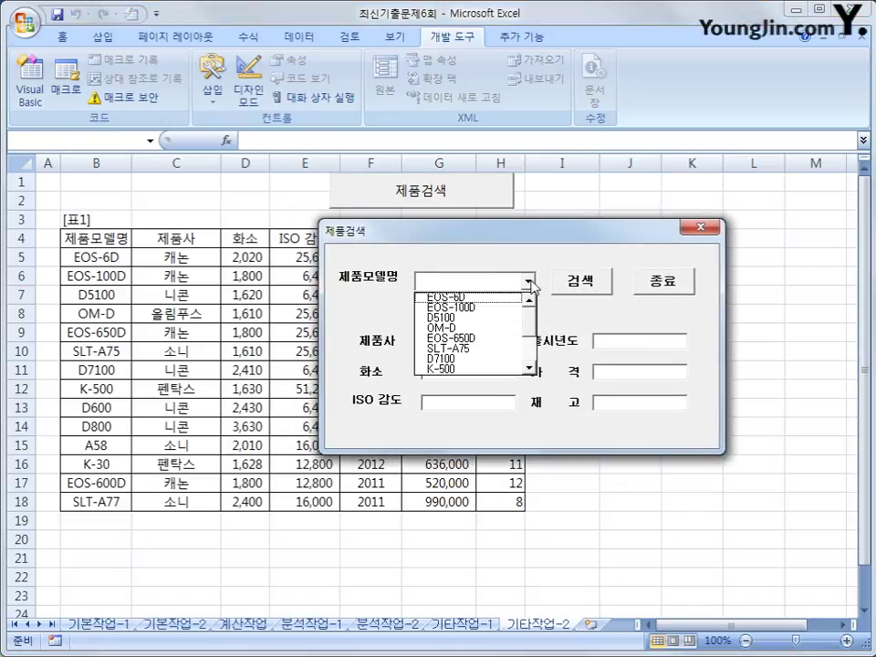
click(501, 320)
click(579, 294)
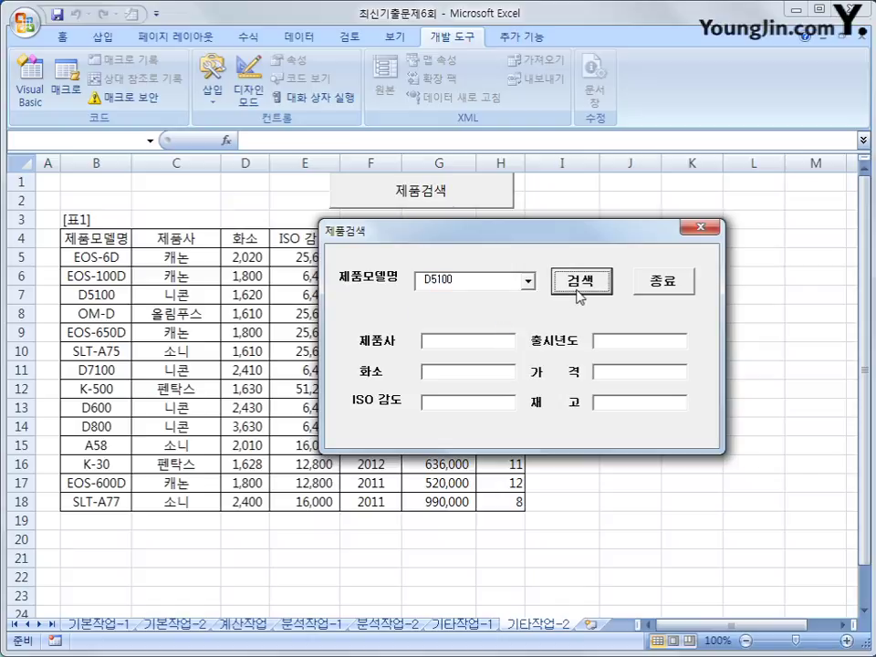
drag(527, 235, 533, 280)
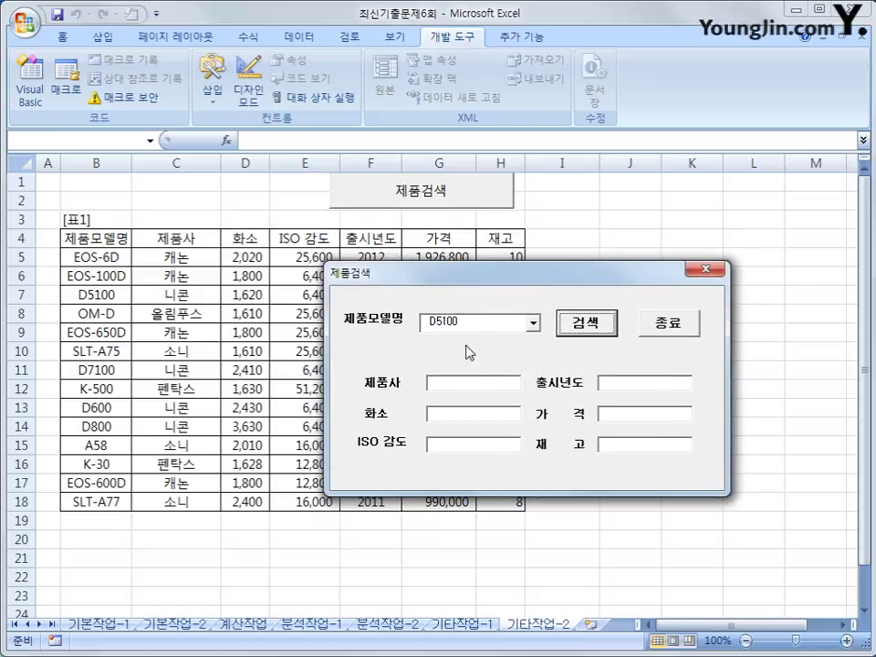
Examine the form's result fields and choose EOS-6D as the 제품모델명 to compare with its table row.
click(454, 381)
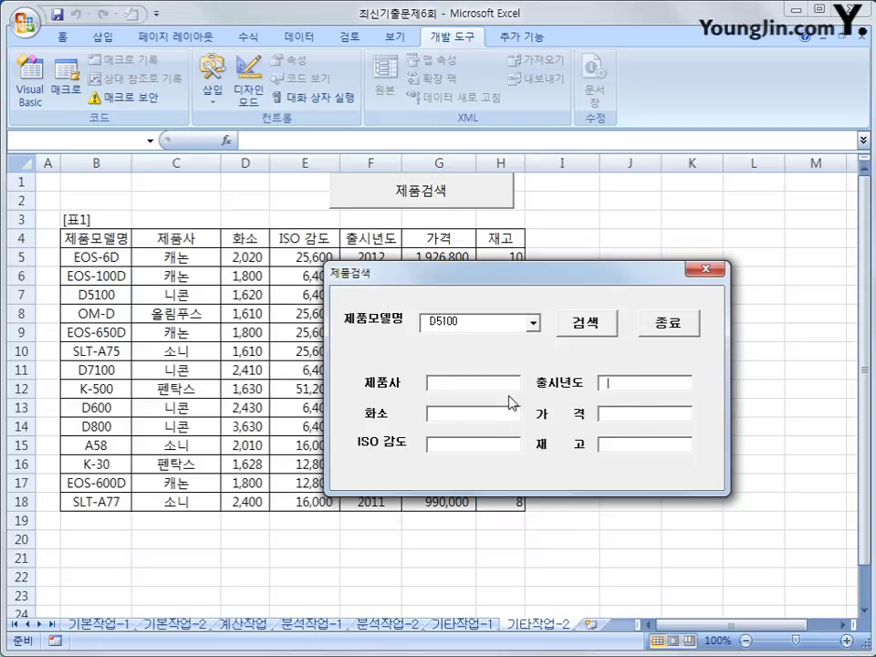
click(533, 323)
scroll(534, 336, up, 1)
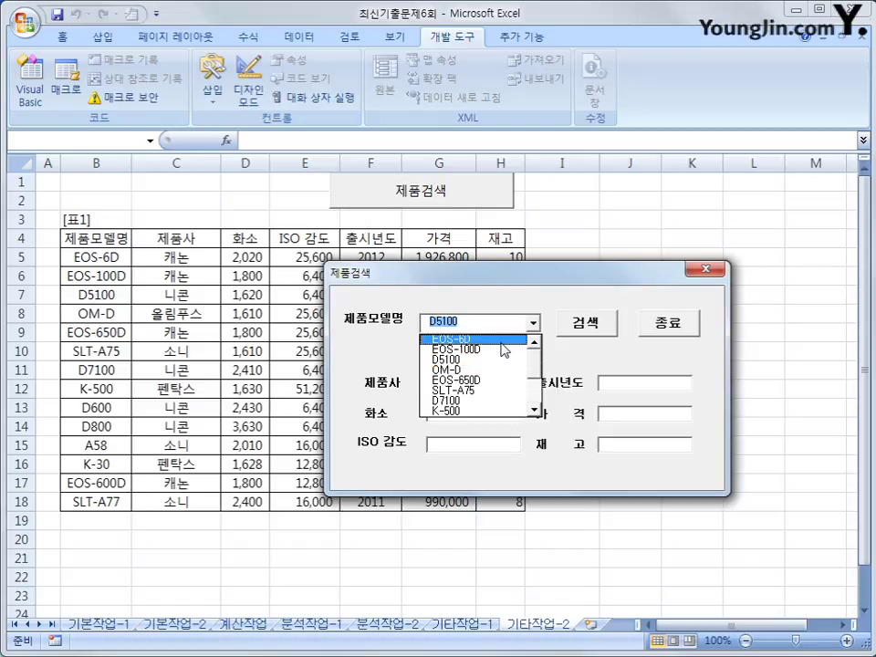
click(512, 340)
click(511, 324)
click(503, 342)
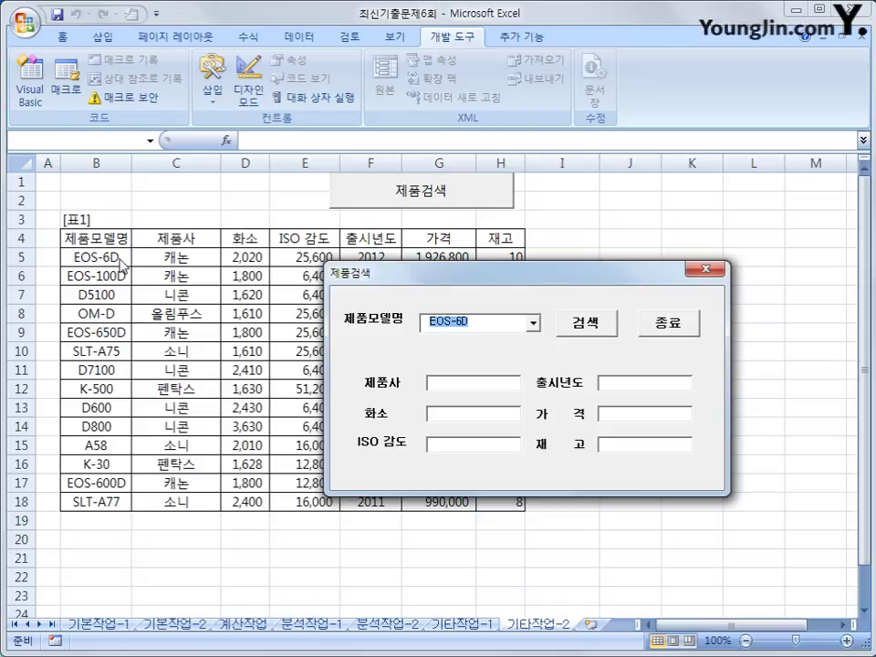
Choose EOS-100D as the 제품모델명 and review the 제품사, 출시년도 and 화소 text boxes.
click(532, 323)
click(504, 352)
click(461, 386)
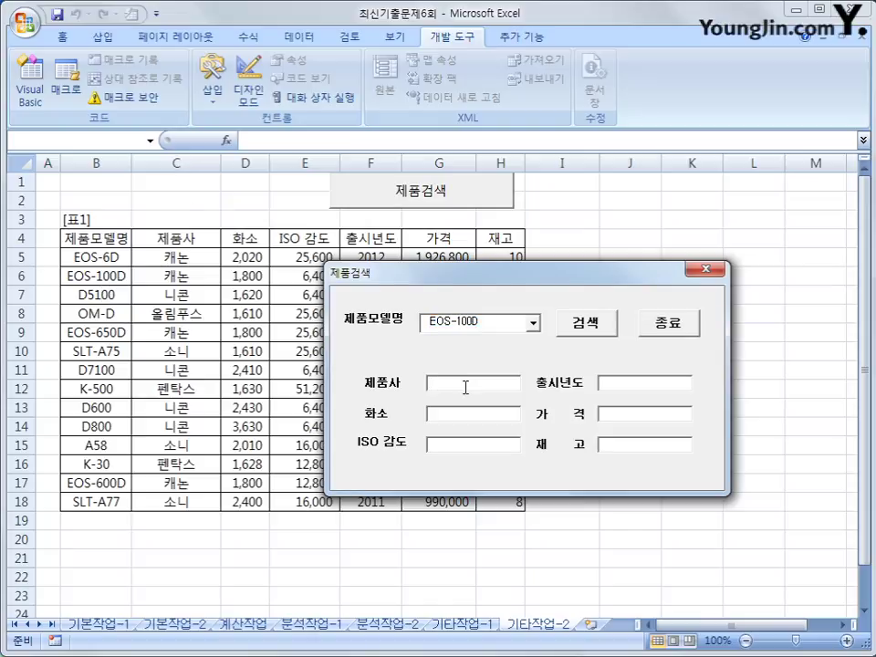
click(630, 387)
click(456, 417)
Close the running form, return to the Visual Basic editor and create the 검색 button's cmd검색_Click procedure.
click(704, 269)
click(704, 260)
click(33, 91)
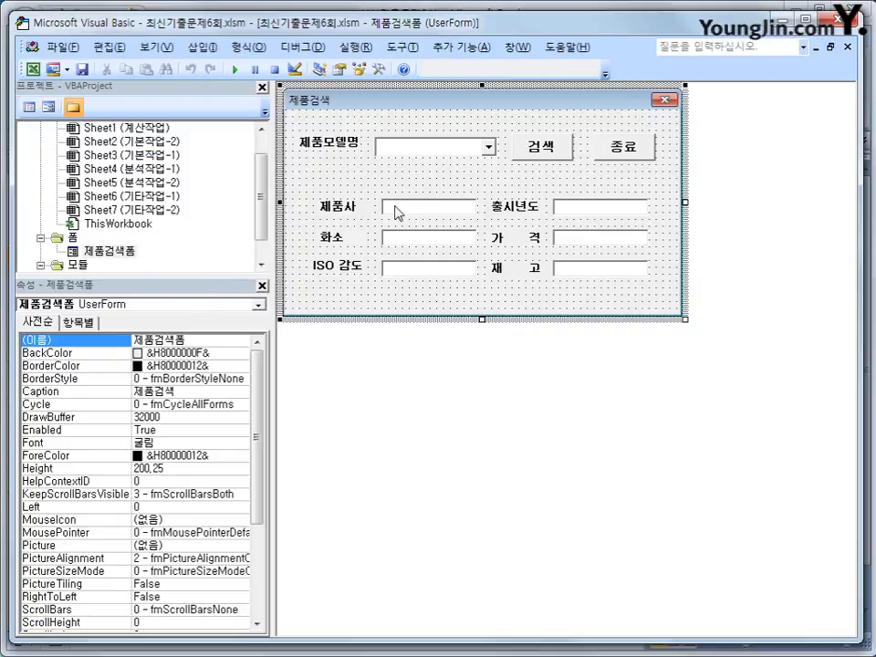
double_click(543, 153)
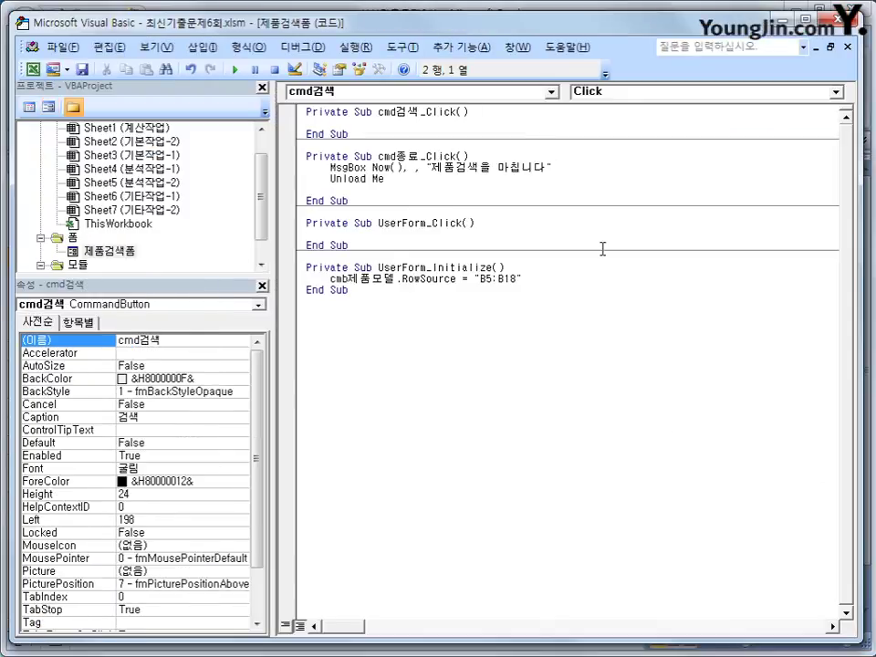
In cmd검색_Click, write iRow = cmb제품모델.ListIndex + 5, followed by a blank line.
key(Tab)
text(iRow = cmb제품거)
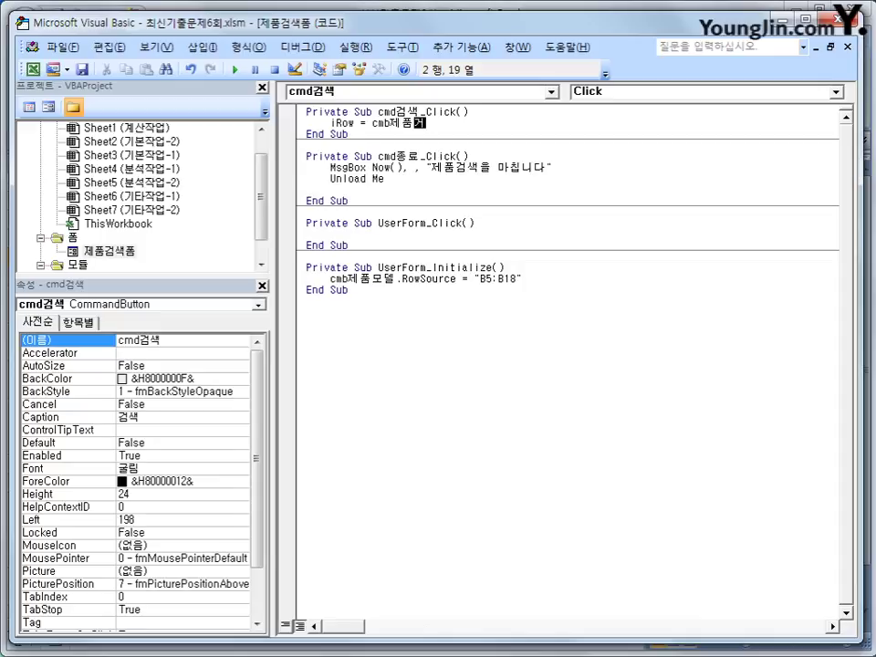
text(델.)
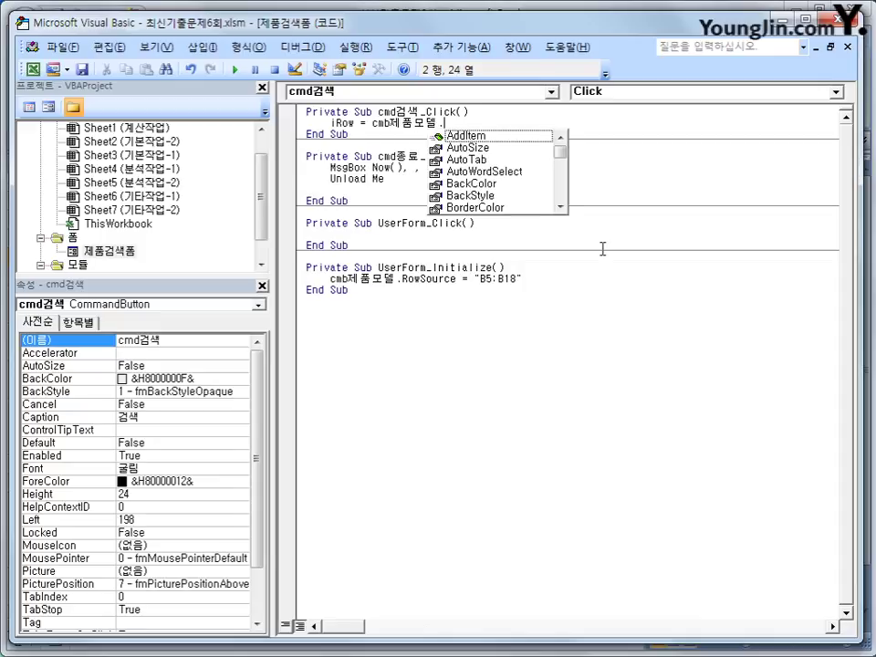
text(ListIndex )
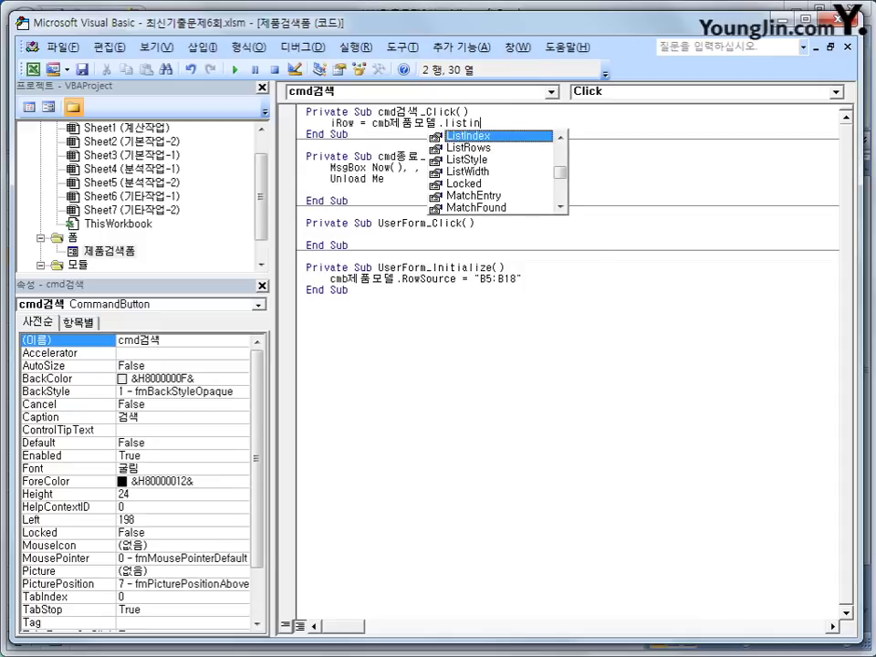
text(+ 5)
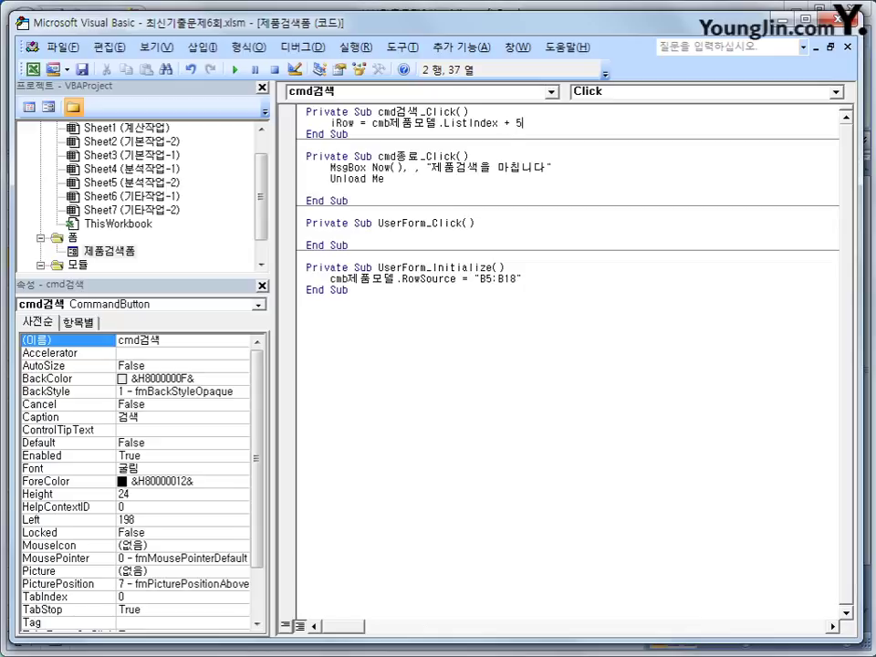
key(Return)
key(Return)
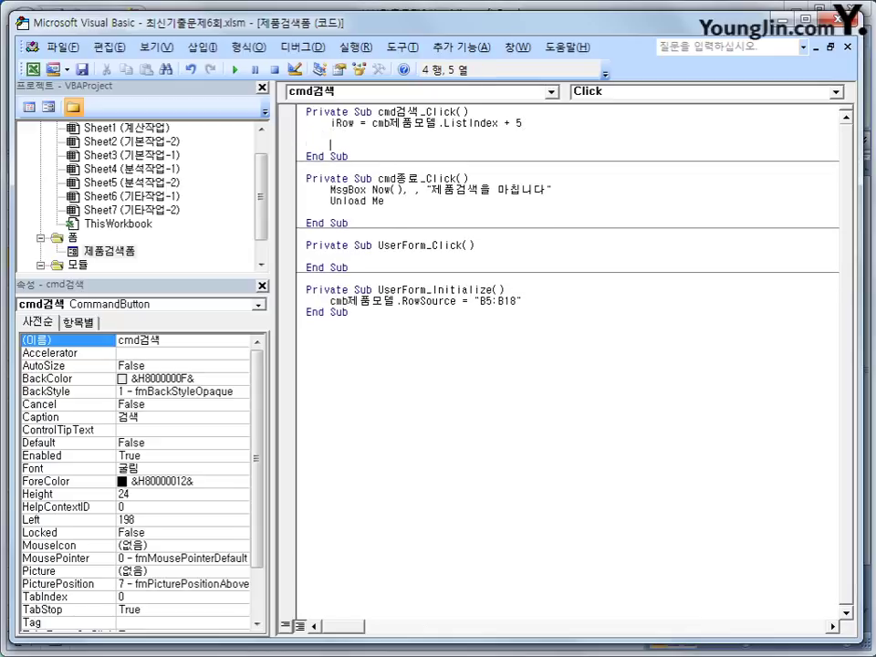
Add the line txt제품사 = Cells(iRow, 3) to the cmd검색_Click procedure.
text(txt제품사 = ㅁ)
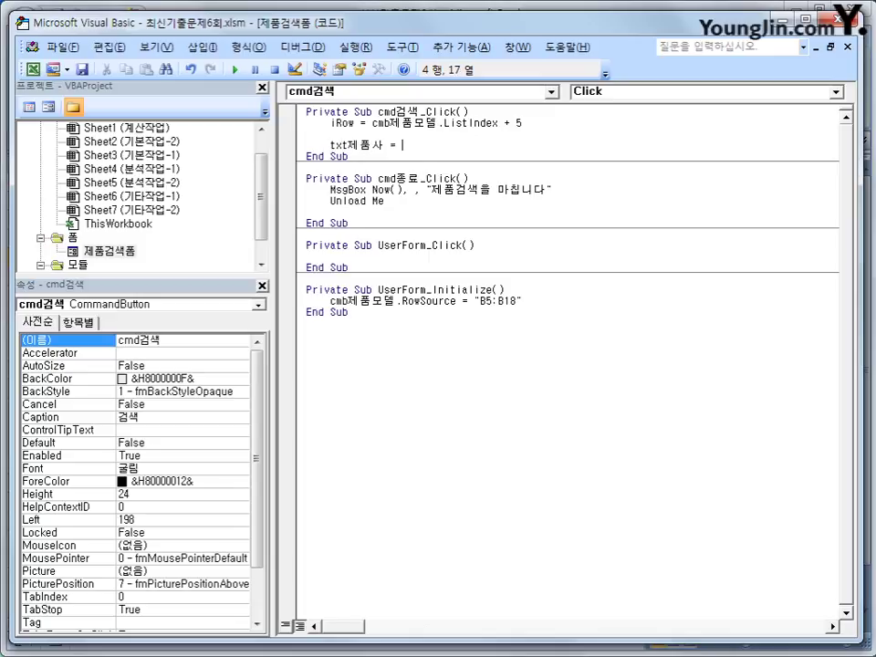
key(BackSpace)
text(cells(iRow, )
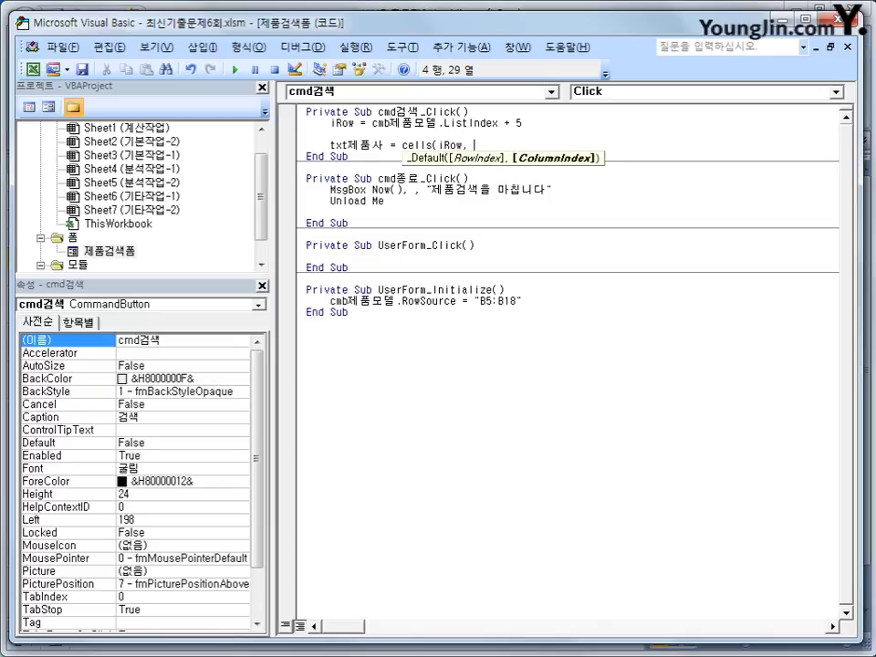
text(3))
key(Return)
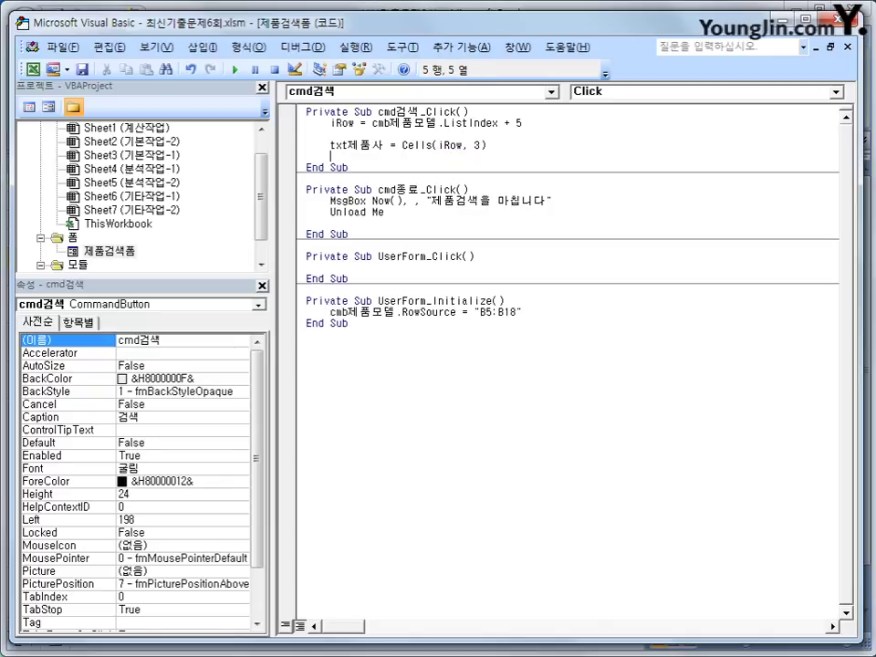
Duplicate the txt제품사 line below itself and change the copy to txt화소 = Cells(iRow, 4).
key(Up)
key(shift+End)
key(ctrl+c)
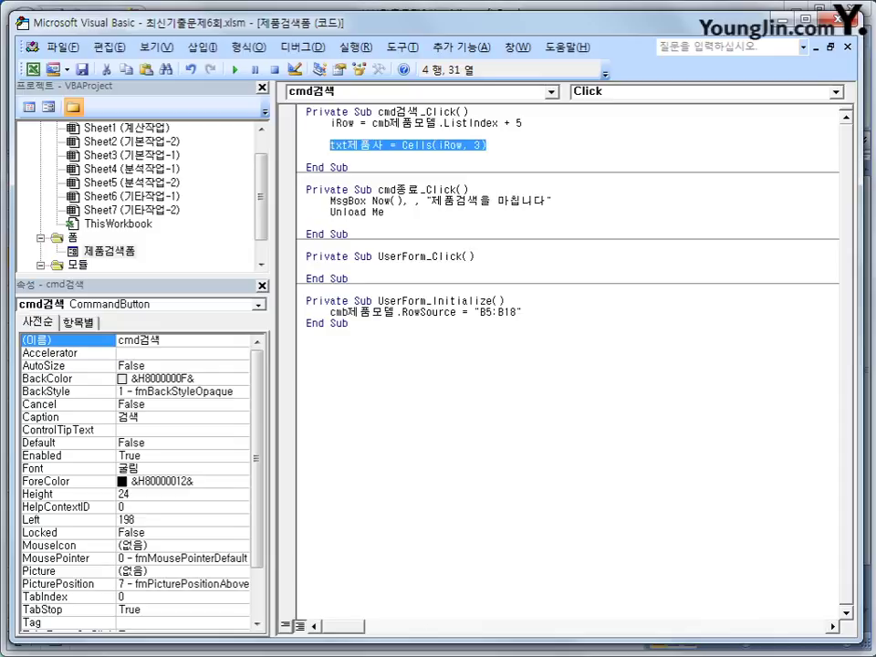
key(Down)
key(ctrl+v)
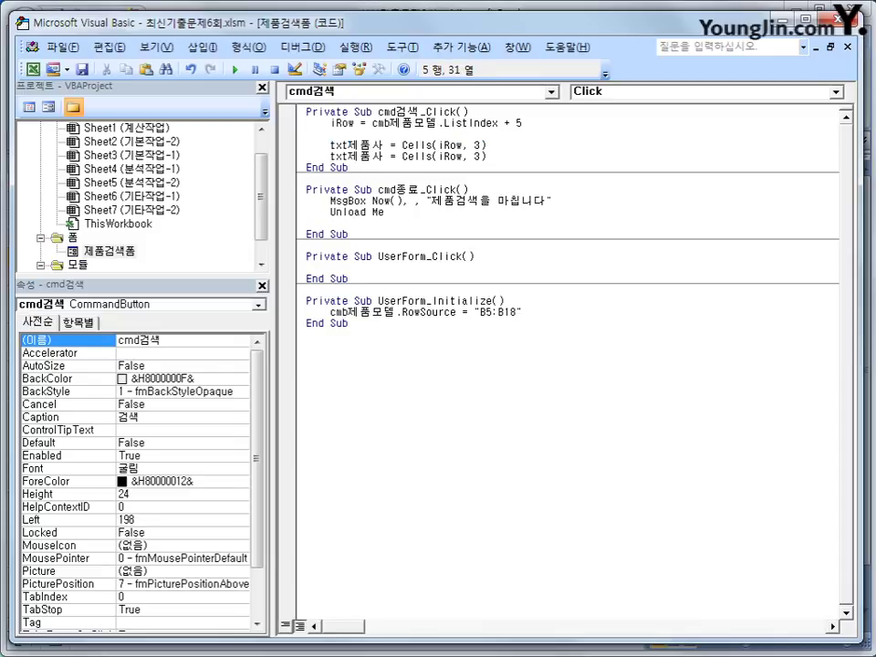
key(Left)
key(Left)
key(Left)
key(Left)
key(Left)
key(Left)
key(Left)
key(Left)
key(Left)
key(Left)
key(Left)
key(Left)
key(Left)
key(Left)
key(Left)
key(Left)
key(Left)
key(Left)
key(Left)
key(shift+Right)
key(shift+Right)
key(shift+Right)
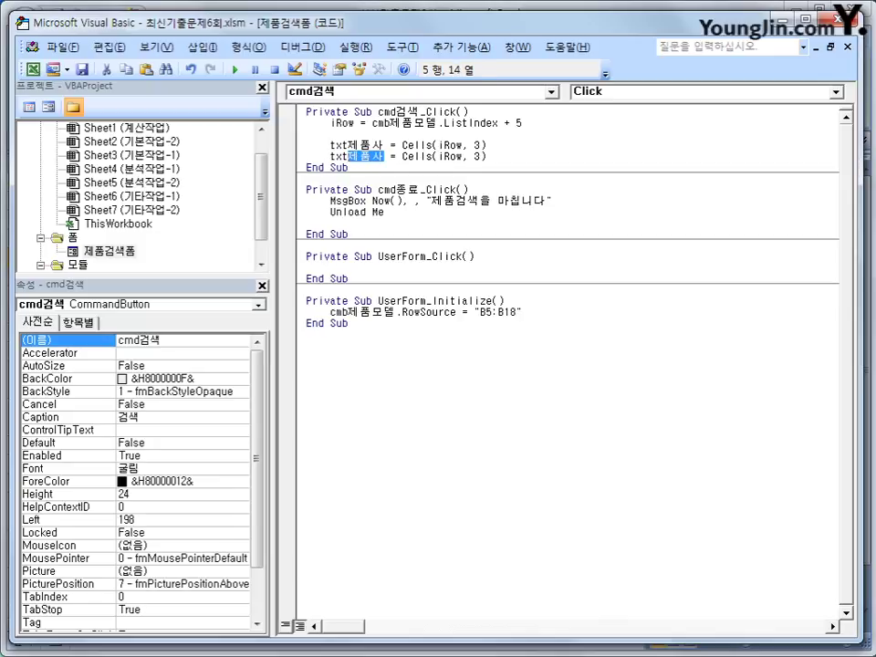
text(화소)
key(End)
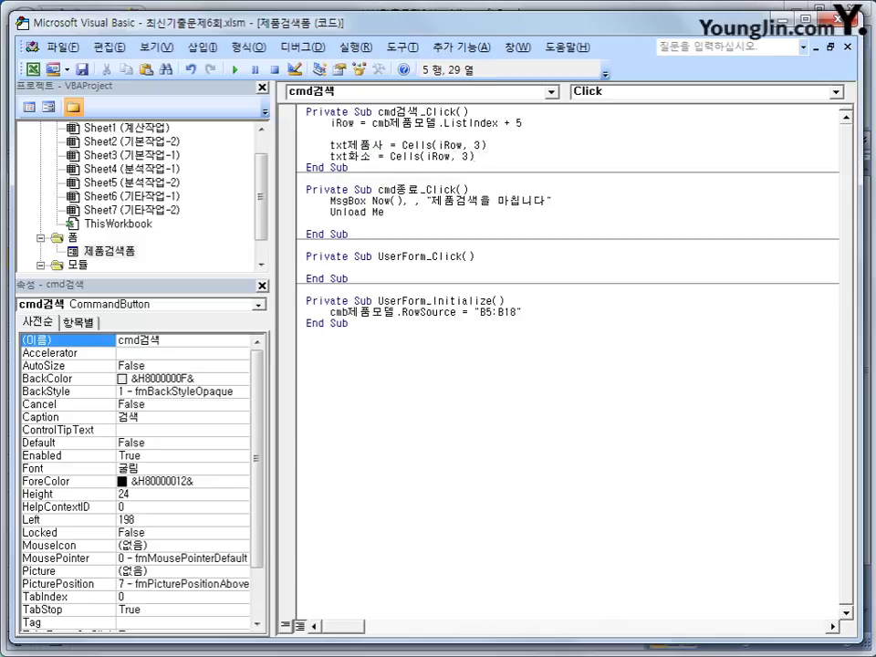
key(Left)
key(BackSpace)
text(4)
key(End)
Paste the copied assignment on a new line under txt화소 and change it to txt감도 = Cells(iRow, 5).
key(Return)
key(ctrl+v)
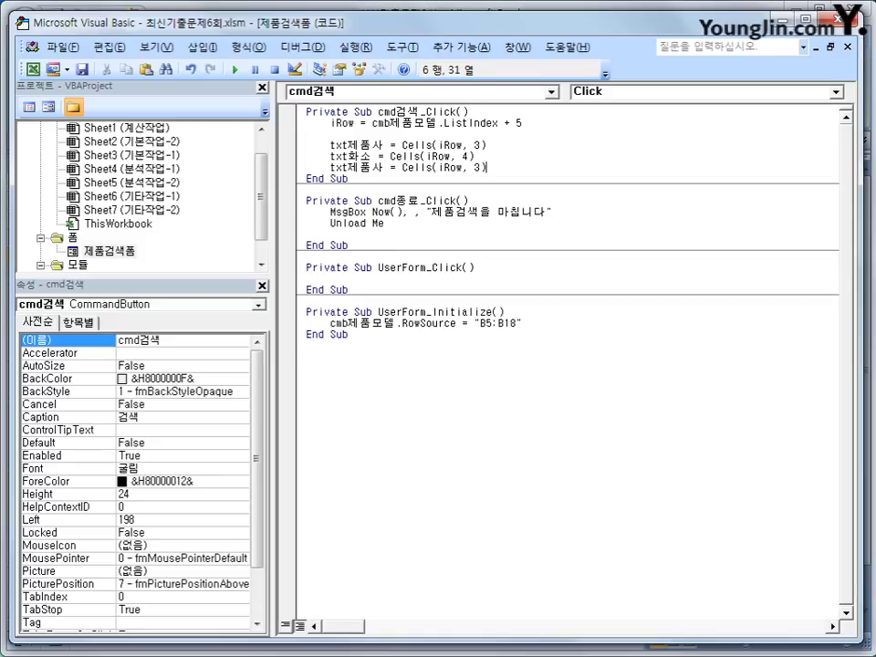
key(Left)
key(Left)
key(Left)
key(Left)
key(Left)
key(Left)
key(Left)
key(Left)
key(Left)
key(Left)
key(Left)
key(Left)
key(Left)
key(Left)
key(Left)
key(Left)
key(Left)
key(Left)
key(Left)
key(Left)
text(가감도)
key(Delete)
key(Delete)
key(Delete)
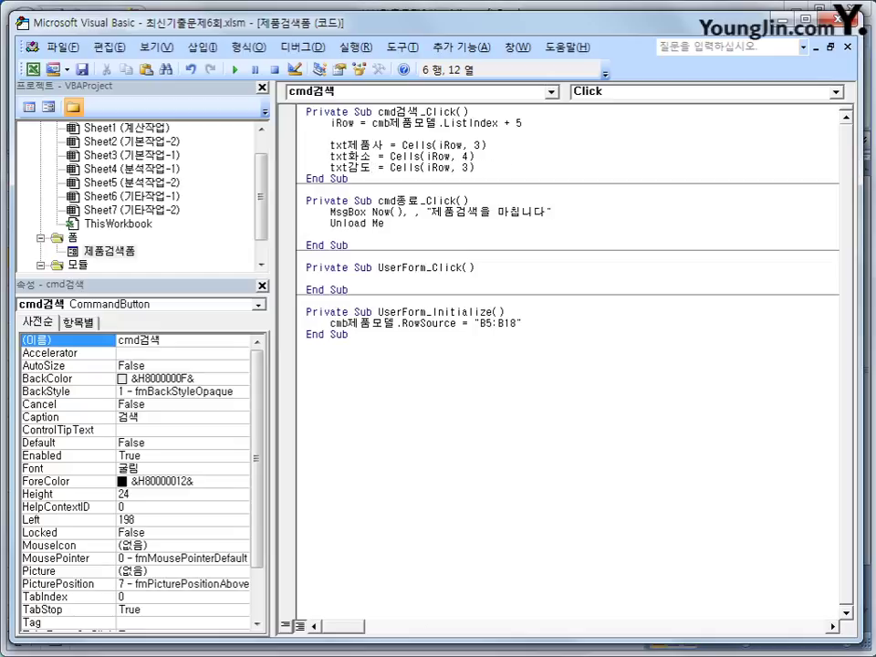
key(End)
key(Left)
key(Left)
text(5)
key(Delete)
key(End)
Paste the copied assignment under the txt감도 line and change it to txt출시년도 = Cells(iRow, 6).
key(Return)
key(ctrl+v)
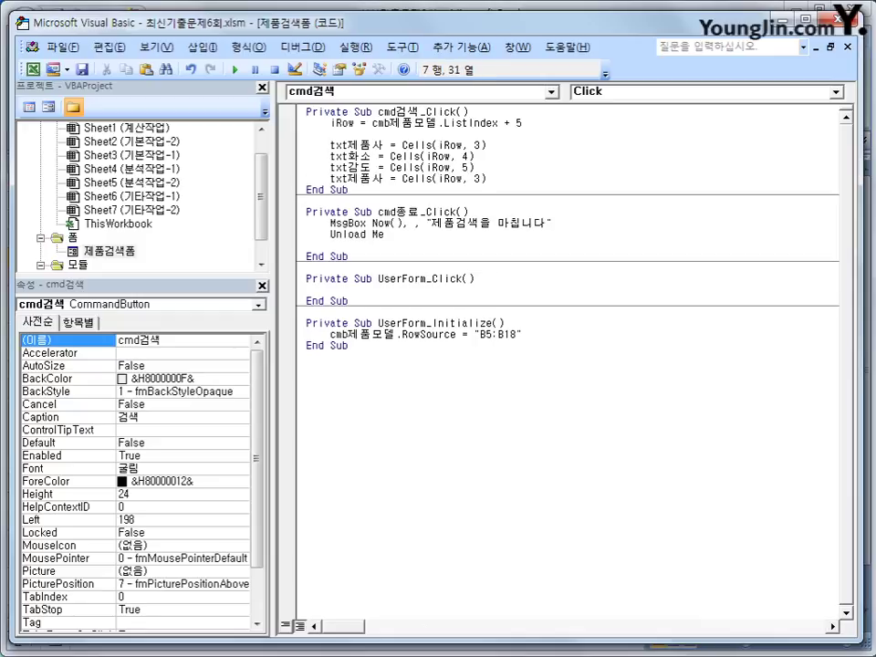
key(Home)
key(Right)
key(Right)
key(Right)
key(shift+Right)
key(shift+Right)
key(shift+Right)
text(출시)
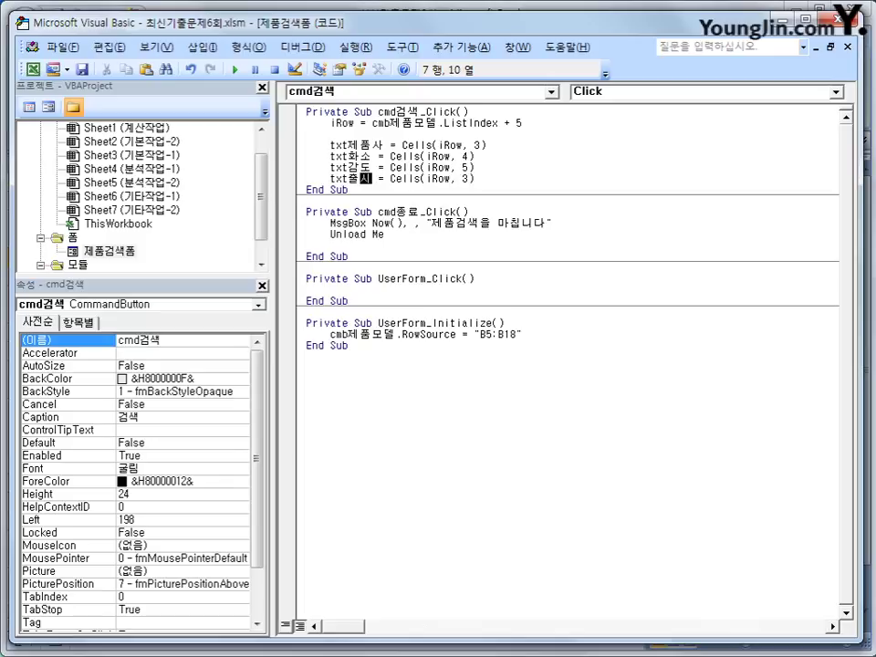
text(년도)
key(End)
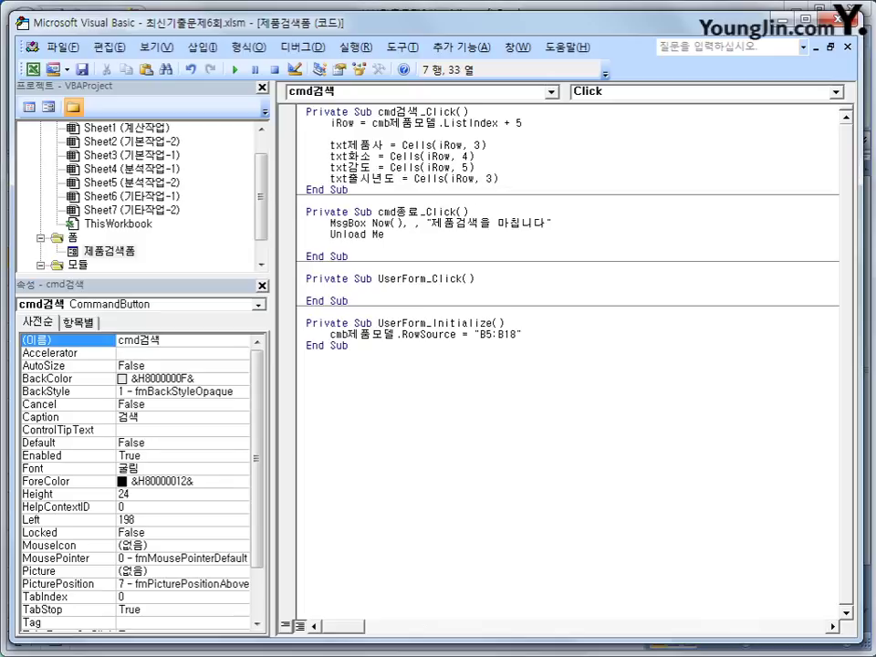
key(Left)
key(BackSpace)
text(6)
key(End)
Paste the copied assignment under the txt출시년도 line and change it to txt가격 = Cells(iRow, 7).
key(Return)
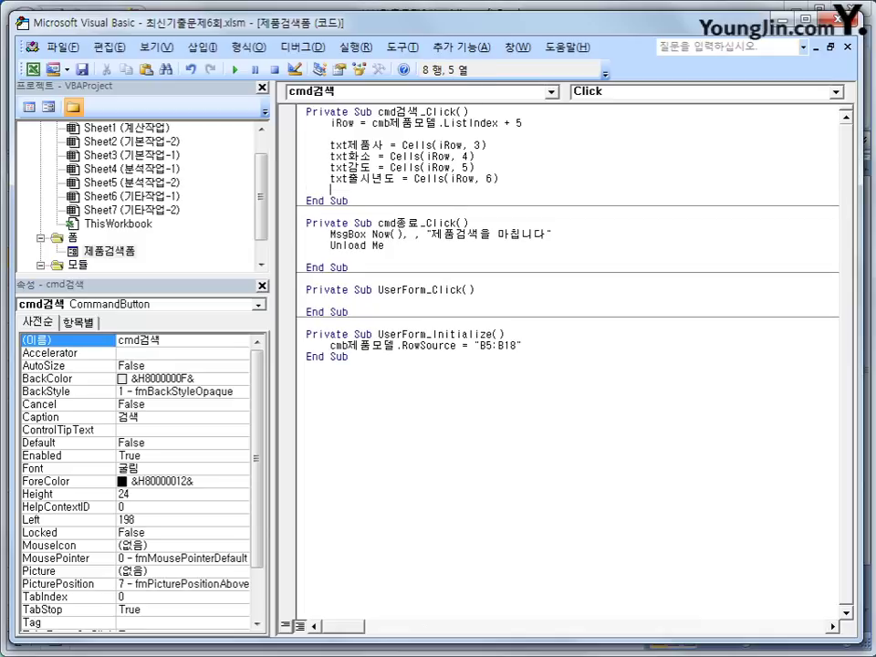
key(ctrl+v)
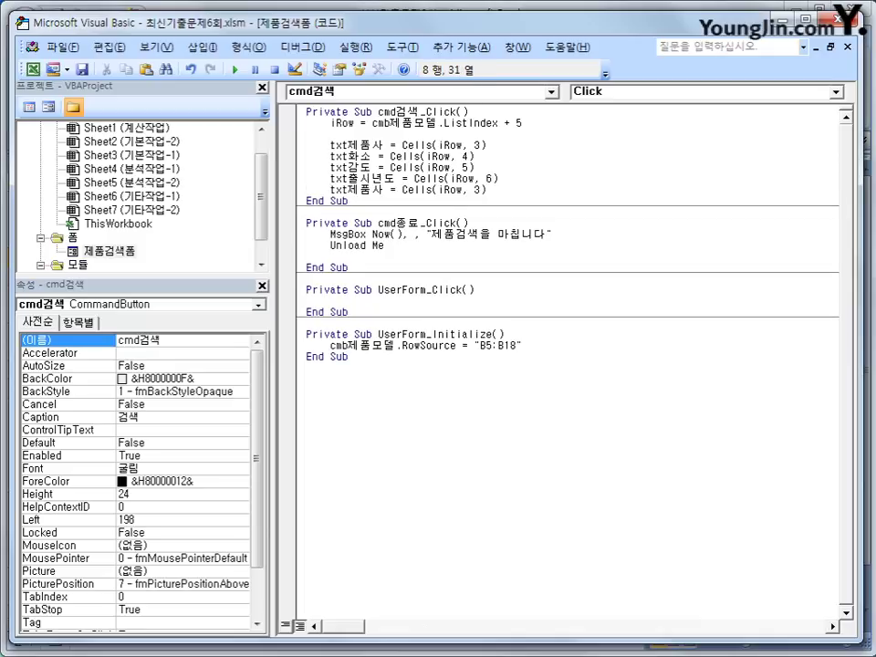
click(335, 189)
key(Right)
key(Right)
key(shift+Right)
key(shift+Right)
key(shift+Right)
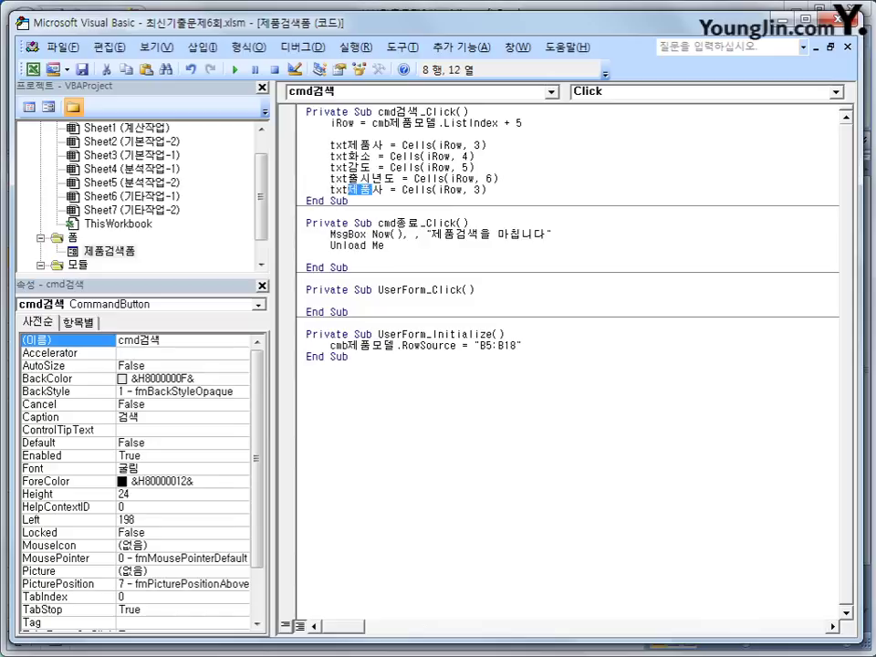
text(각격)
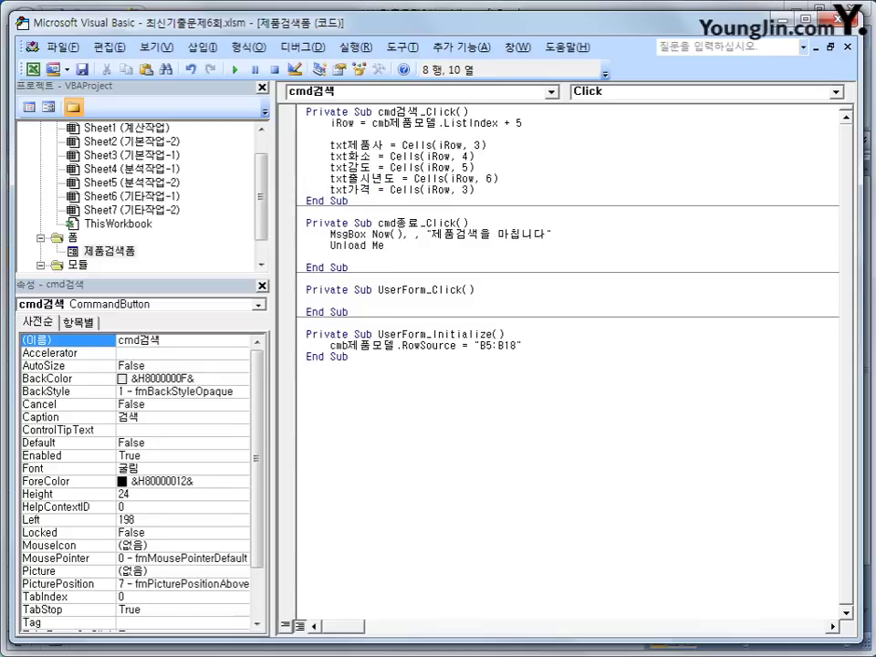
key(End)
click(473, 190)
key(Delete)
text(7)
key(End)
Paste the copied assignment under the txt가격 line and change it to txt재고 = Cells(iRow, 8).
key(Return)
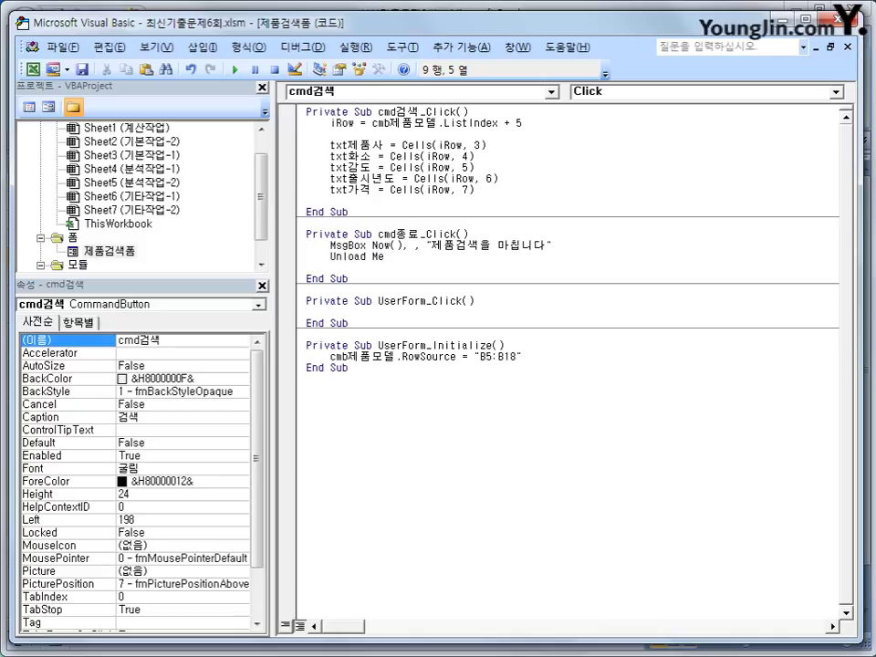
key(ctrl+v)
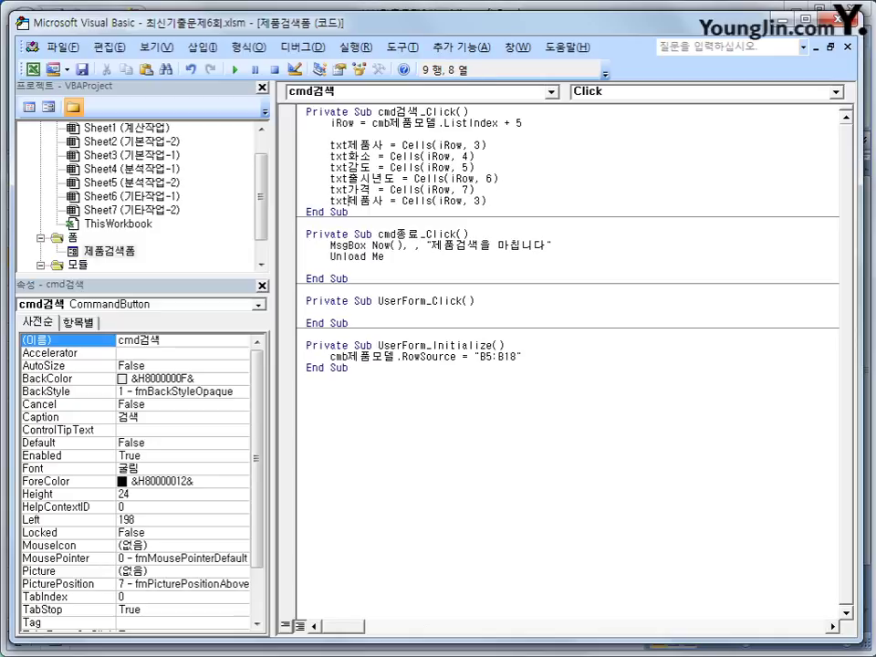
key(Home)
key(Right)
key(Right)
key(Right)
key(shift+Right)
key(shift+Right)
key(shift+Right)
text(재고)
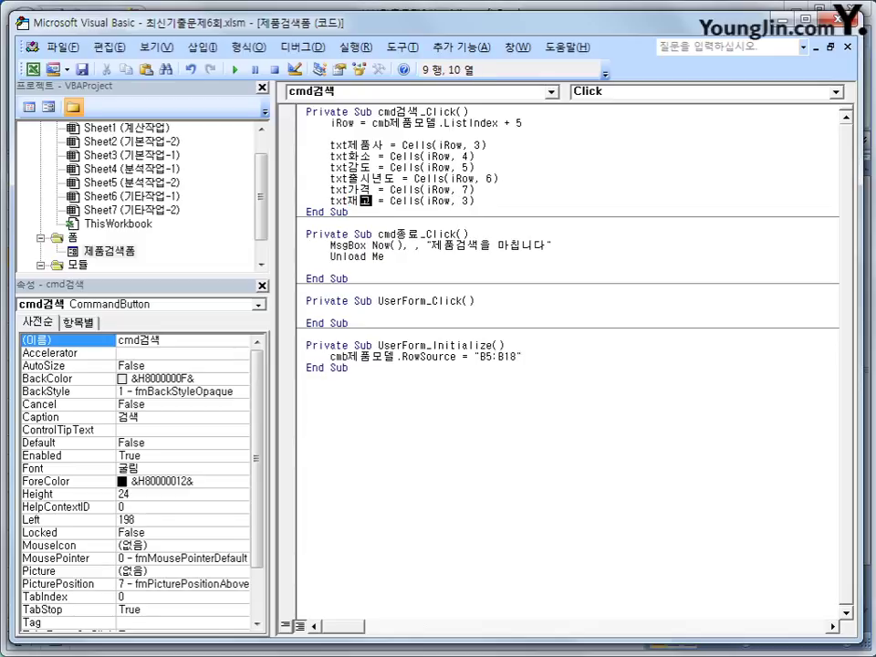
key(Right)
key(Right)
key(Right)
key(Right)
key(Right)
key(Right)
key(Right)
key(Right)
key(Right)
key(Right)
key(Right)
key(Right)
key(Right)
key(Right)
key(Right)
key(Right)
key(Delete)
text(8)
key(End)
Insert a blank line after the txt재고 assignment and another directly below the cmd검색_Click procedure header.
key(Return)
key(Up)
key(Up)
key(Up)
key(Up)
key(Up)
key(Up)
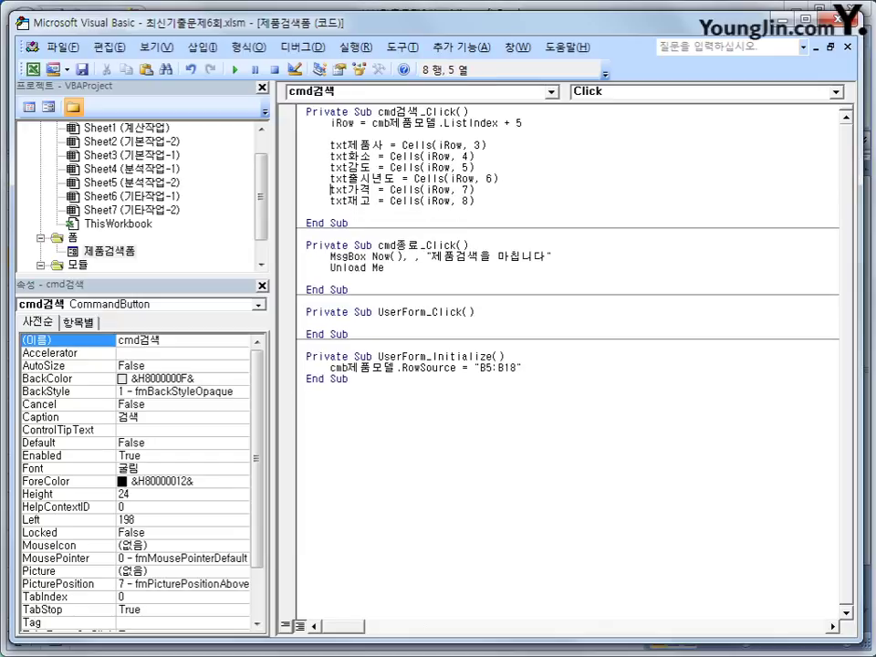
key(Up)
key(Up)
key(Up)
key(End)
key(Return)
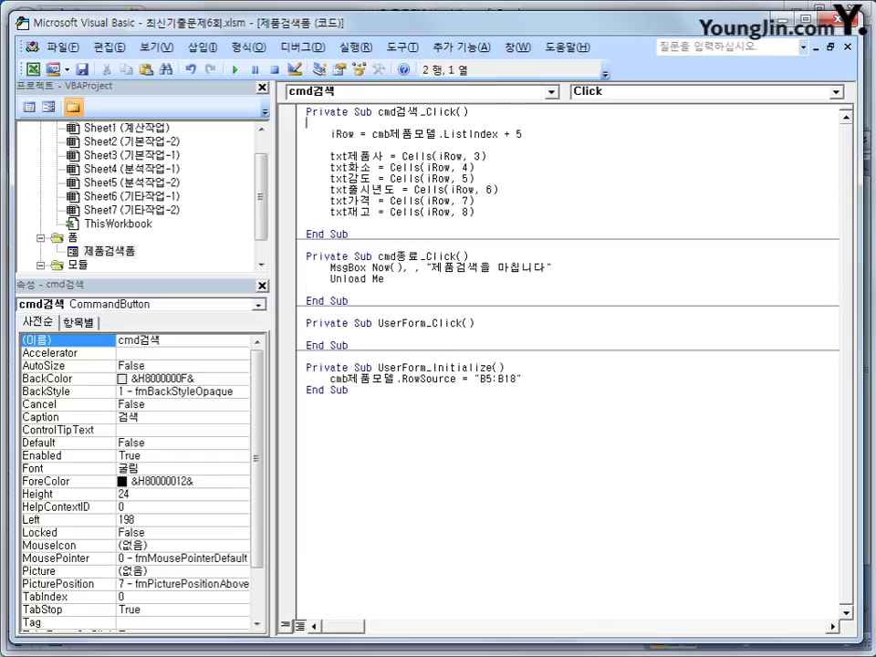
Wrap the txt가격 value in a Format function so the line reads txt가격 = Format(Cells(iRow, 7), "#,##0원").
key(Down)
key(Down)
key(Down)
key(Down)
click(444, 134)
click(391, 200)
text(매)
key(BackSpace)
text(foratm)
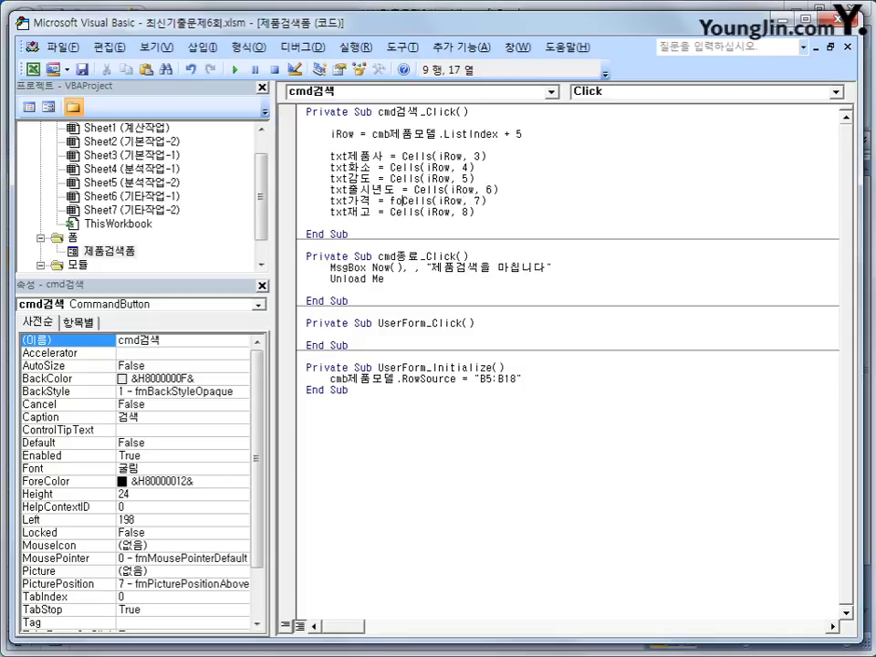
key(BackSpace)
key(BackSpace)
key(BackSpace)
text(mat()
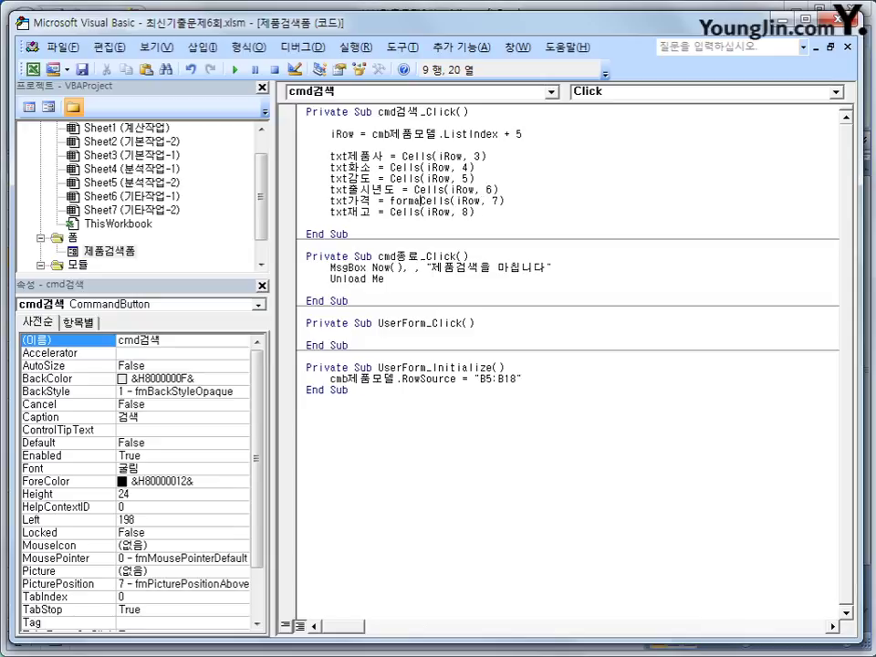
key(End)
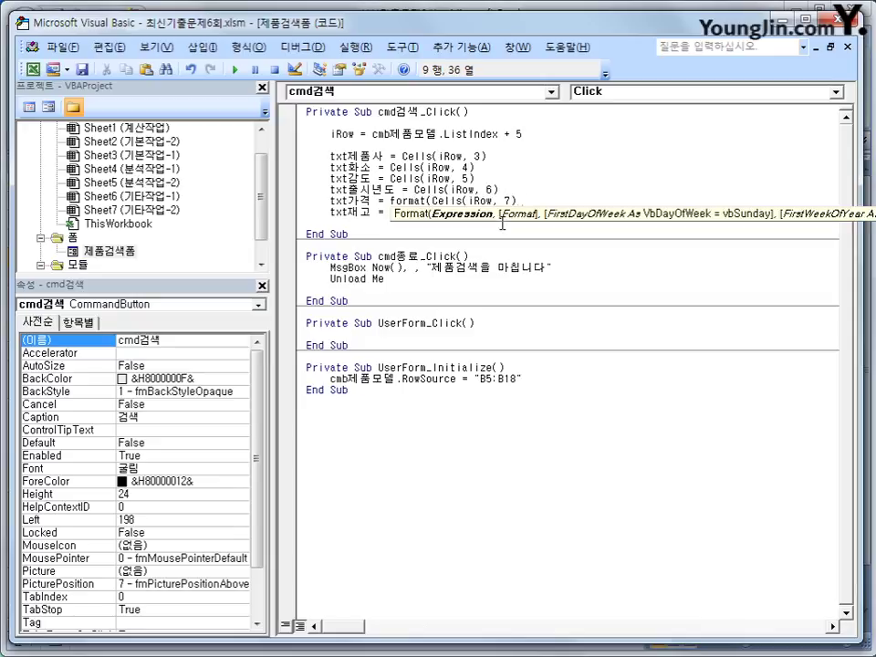
text(,)
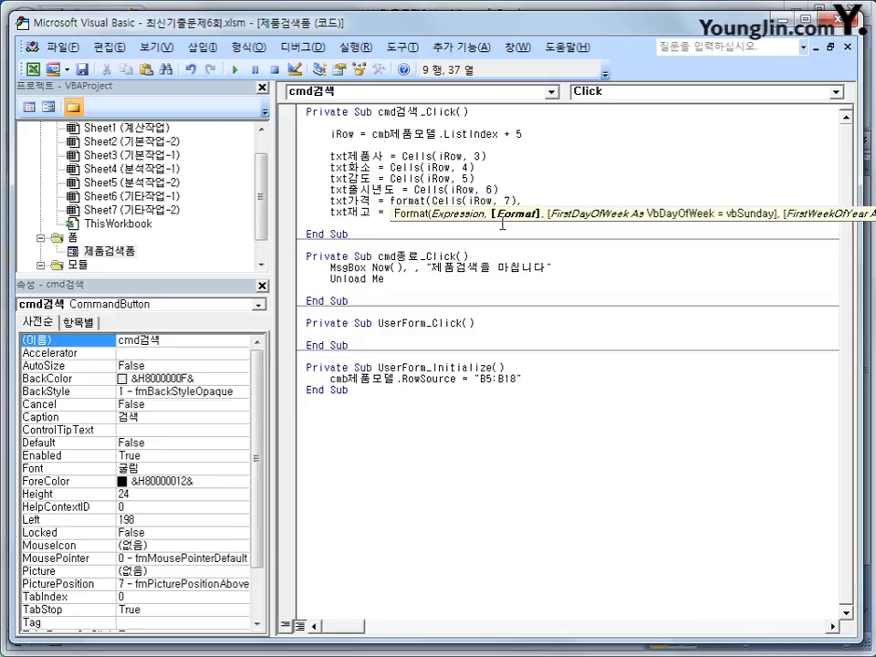
text("#,##0d)
key(BackSpace)
key(Hangul)
text(원"))
key(Down)
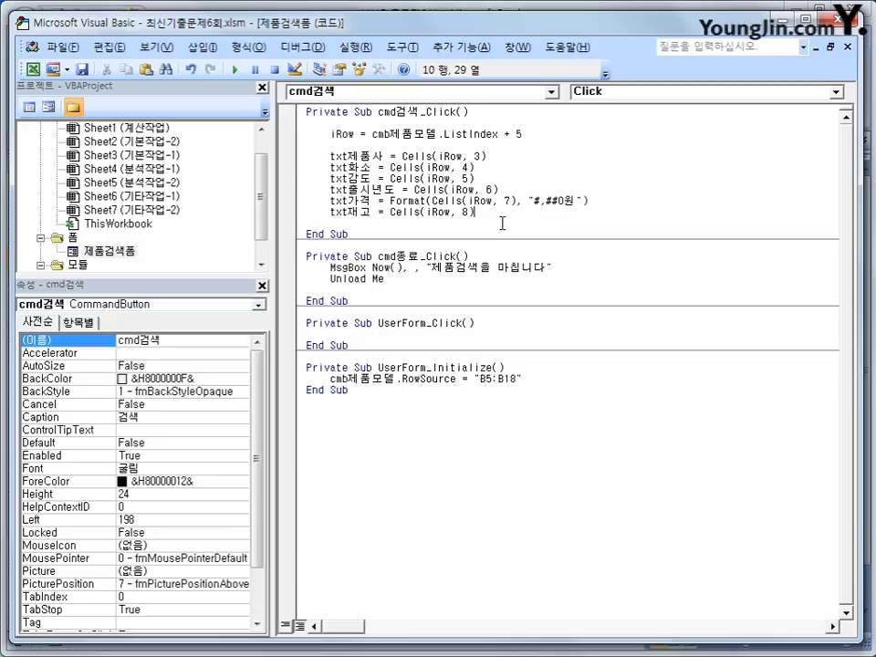
Return to the Excel worksheet, open the 제품검색 form, search for model EOS-6D, and move the form clear of the table's first rows.
click(493, 335)
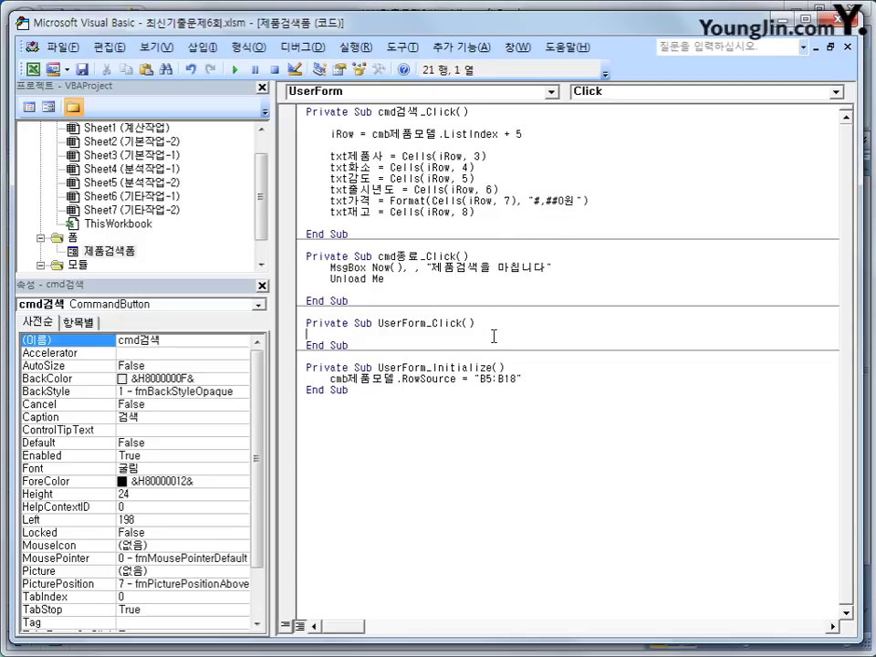
click(33, 70)
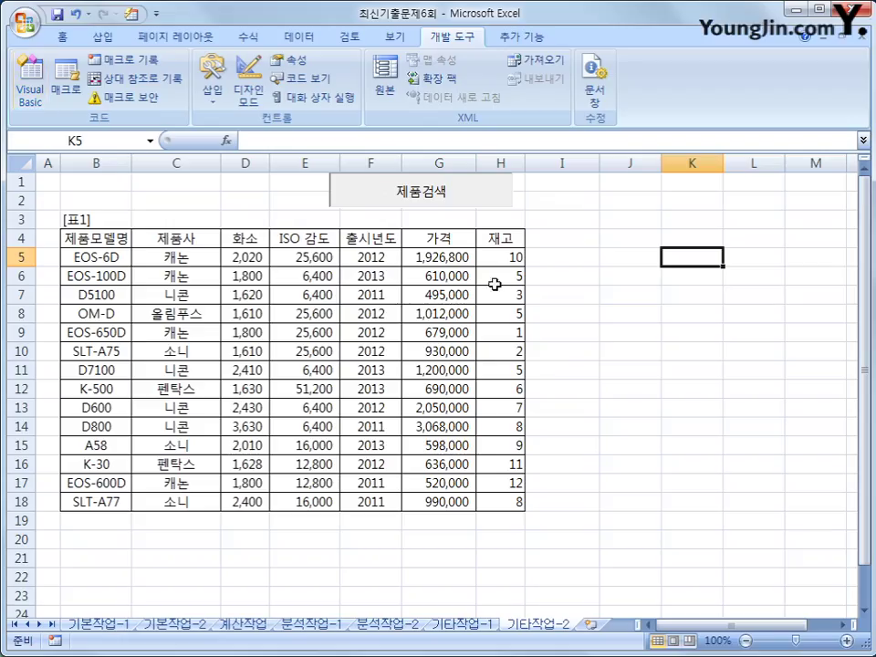
click(608, 336)
click(432, 199)
click(446, 273)
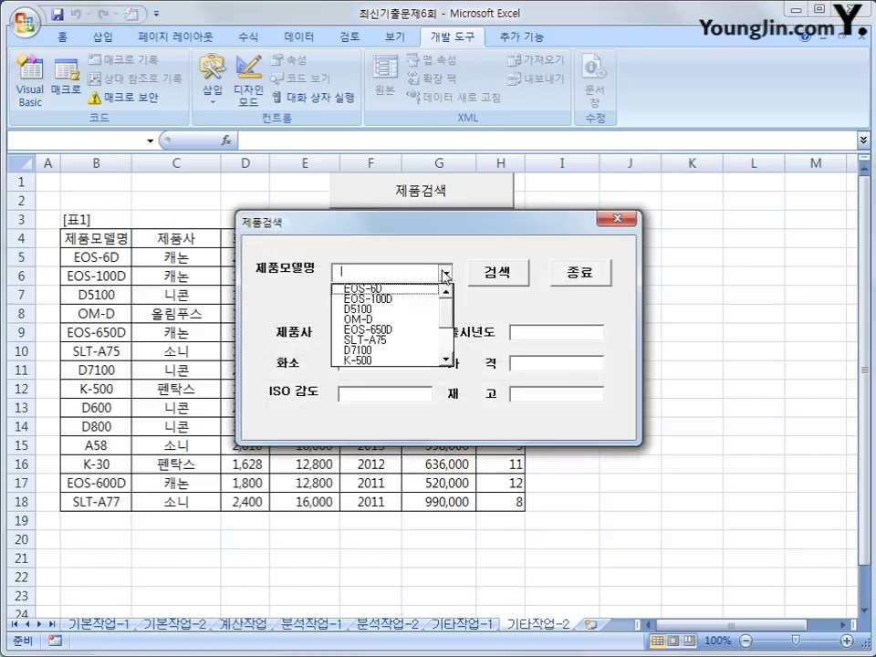
click(401, 291)
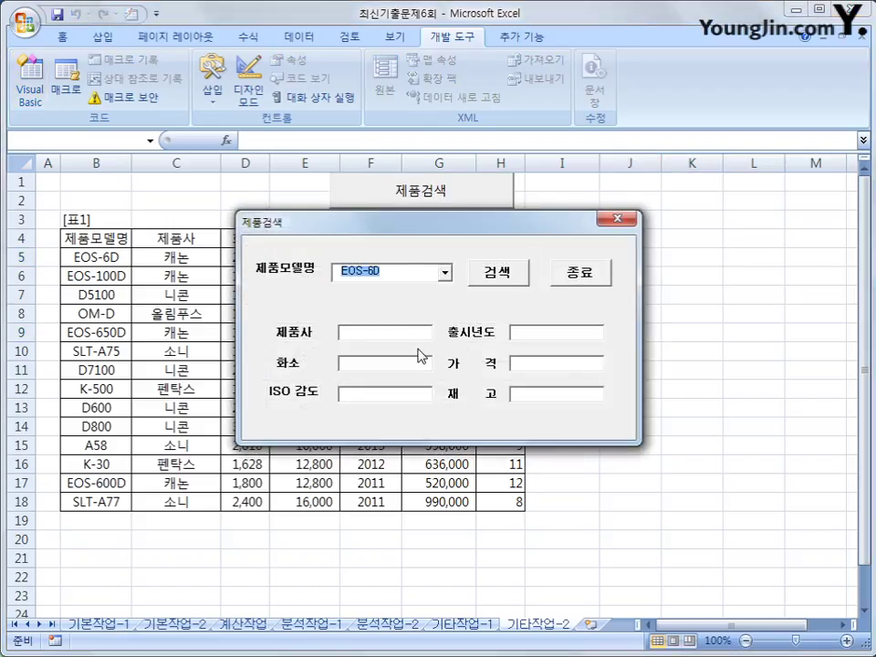
click(488, 274)
drag(360, 220, 349, 330)
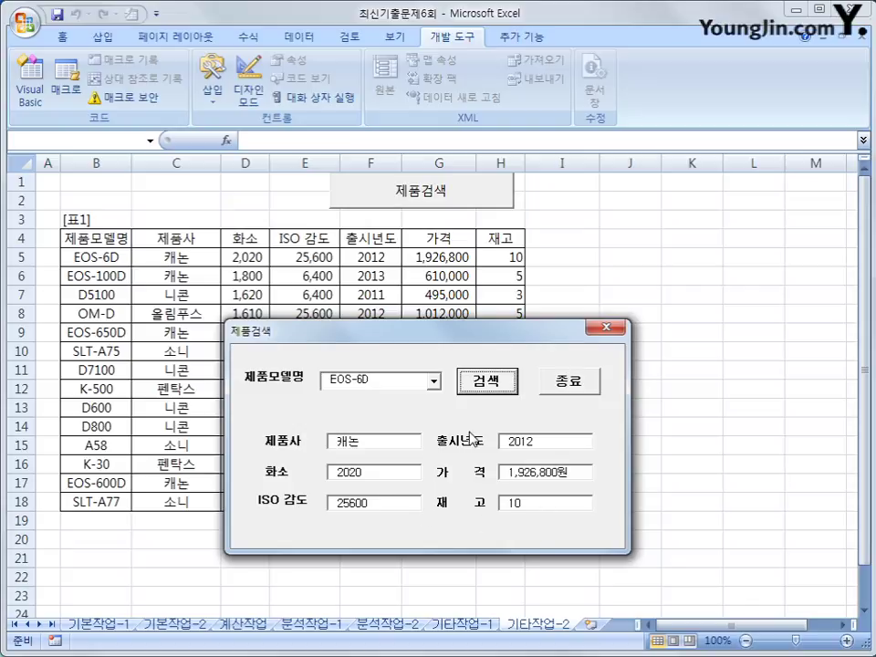
Search for model SLT-A77 in the 제품검색 form and move the form clear of the table's last rows.
click(434, 382)
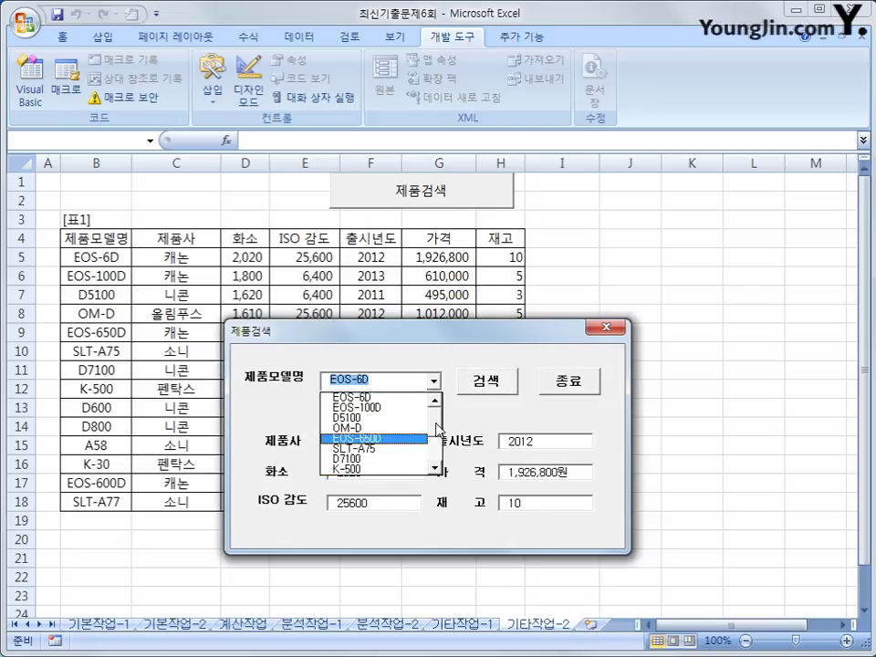
scroll(429, 438, down, 2)
click(384, 468)
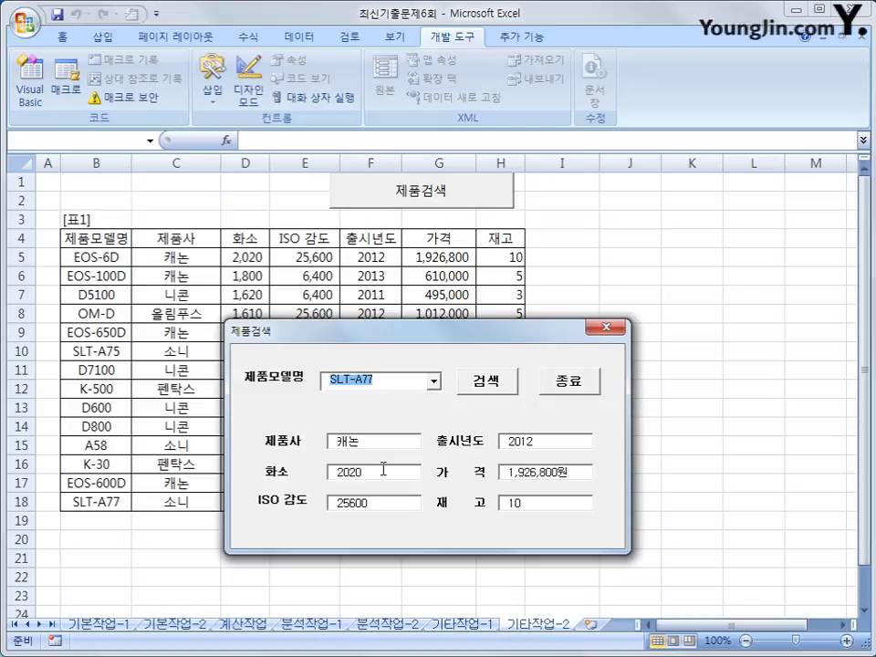
click(484, 382)
drag(410, 336, 377, 233)
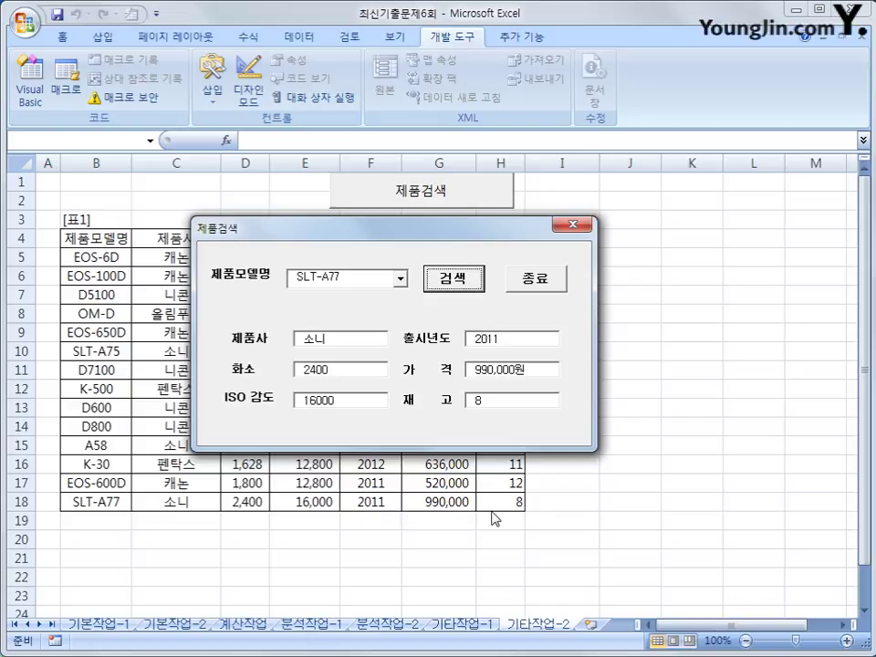
Close the 제품검색 form with its 종료 command and dismiss the closing message.
click(551, 282)
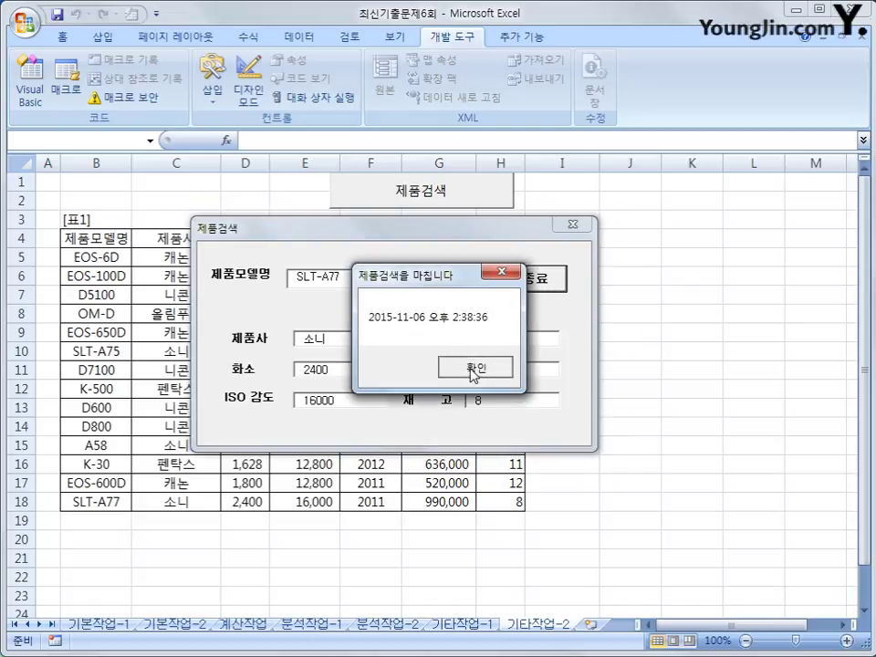
click(473, 368)
click(616, 327)
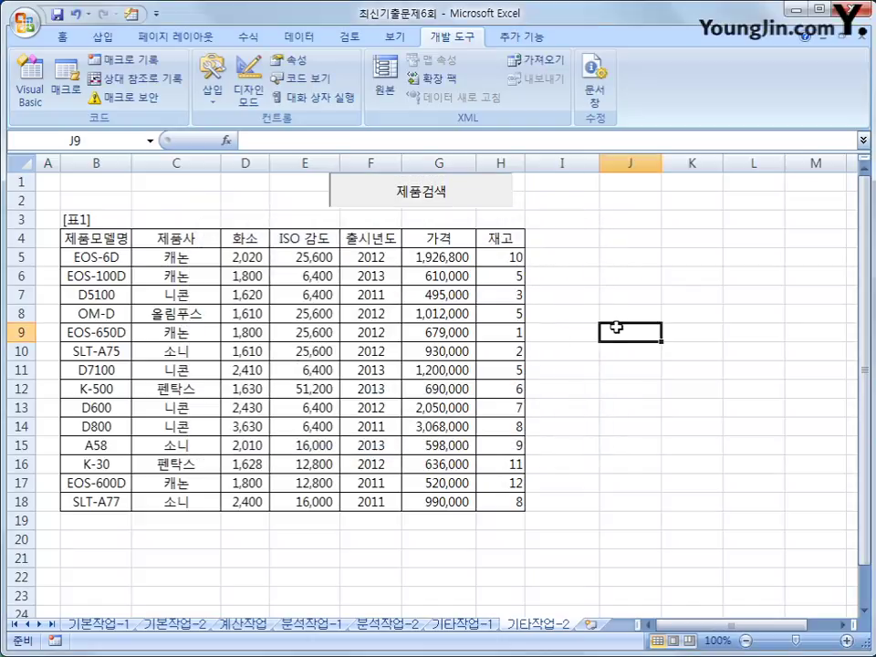